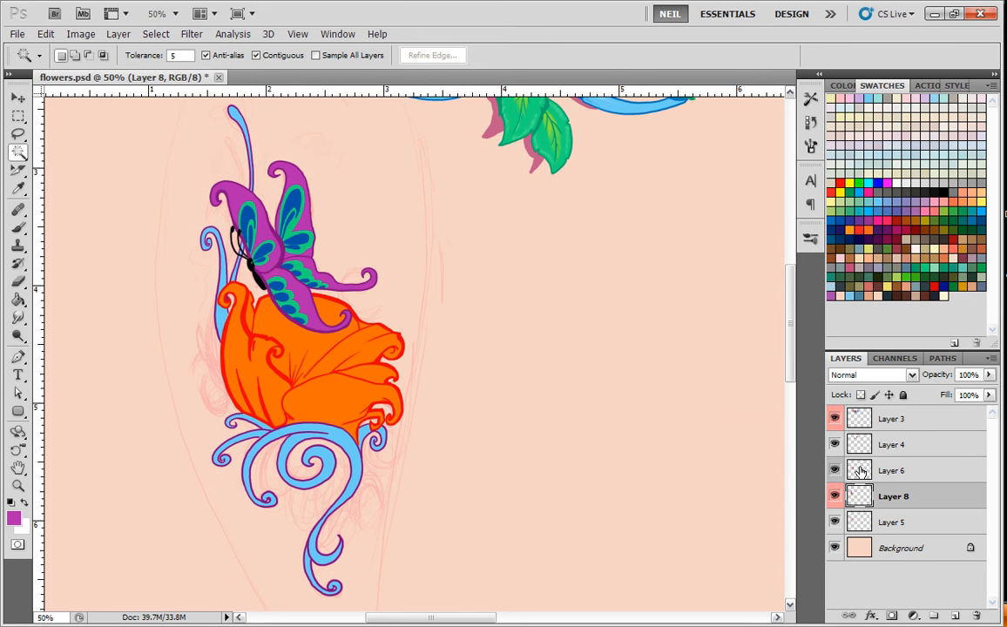
# With Layer 6 temporarily hidden, select the flower's orange fill on Layer 8 using Color Range and hide the selection outline.
pyautogui.click(835, 472)
pyautogui.click(154, 34)
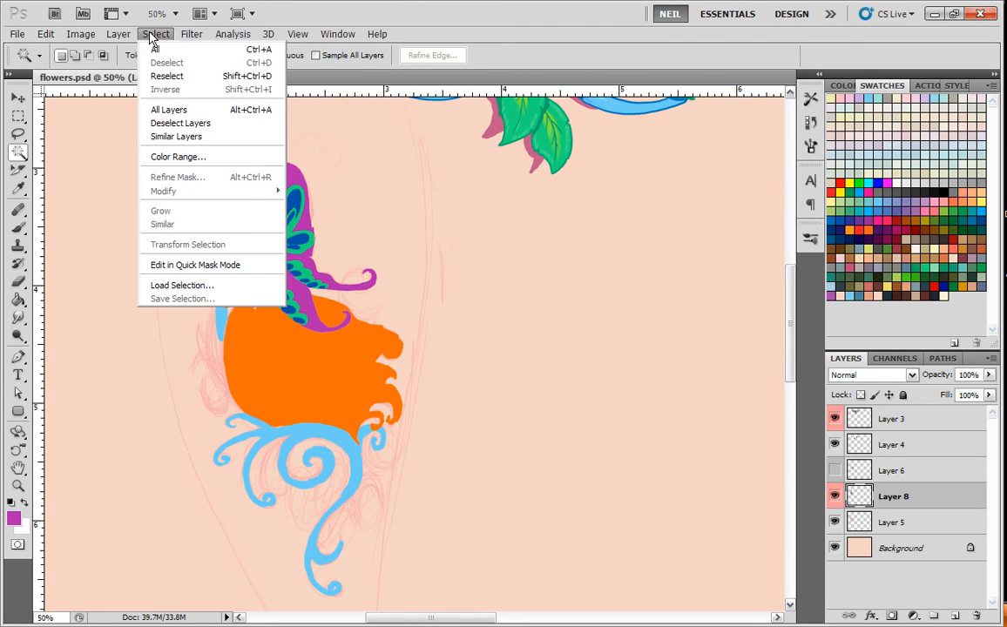
pyautogui.click(174, 155)
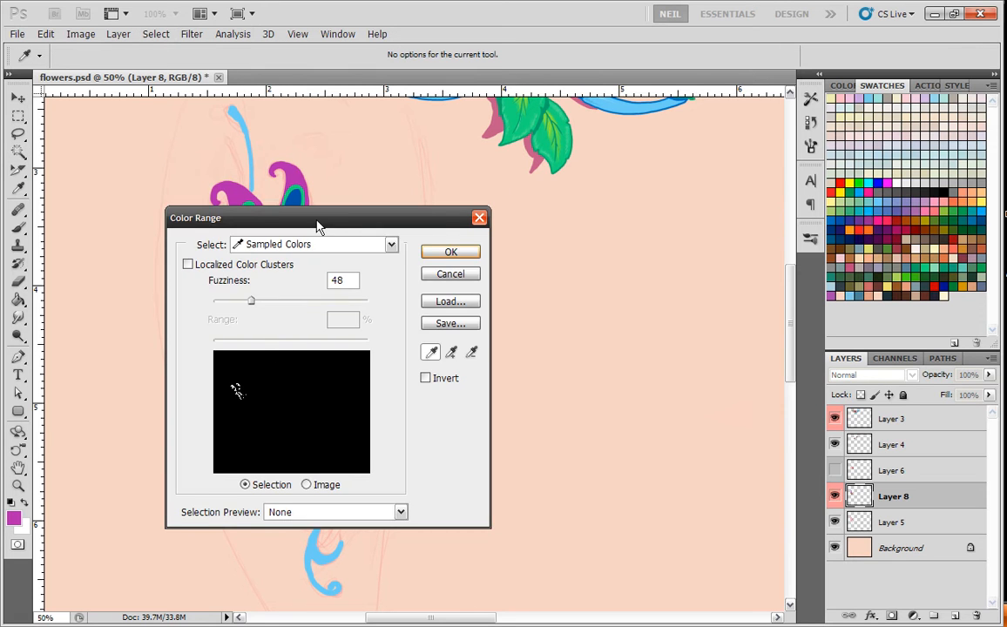
pyautogui.moveTo(318, 228); pyautogui.dragTo(506, 188)
pyautogui.click(264, 339)
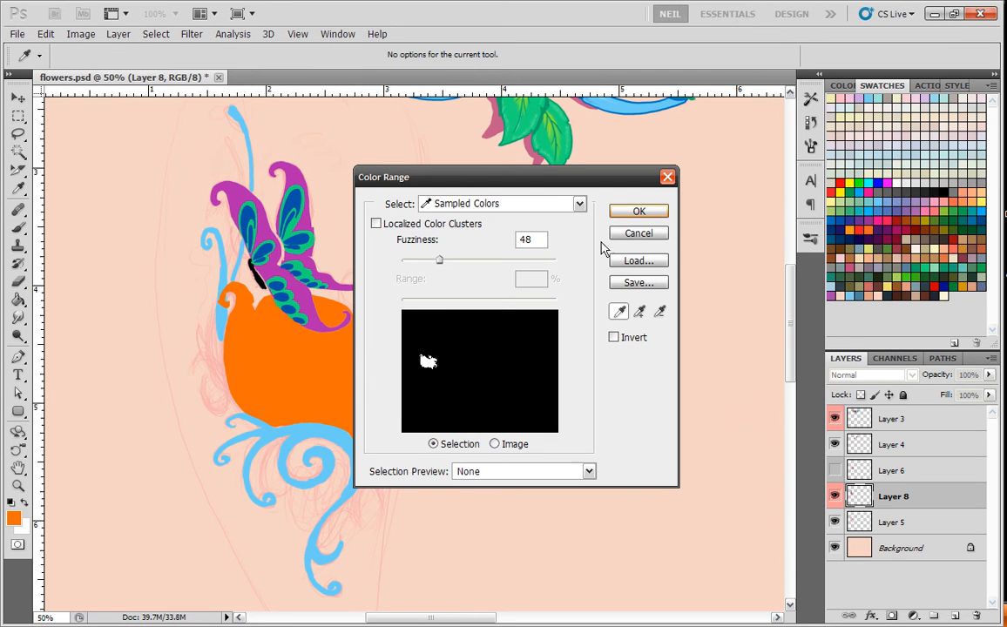
pyautogui.click(639, 213)
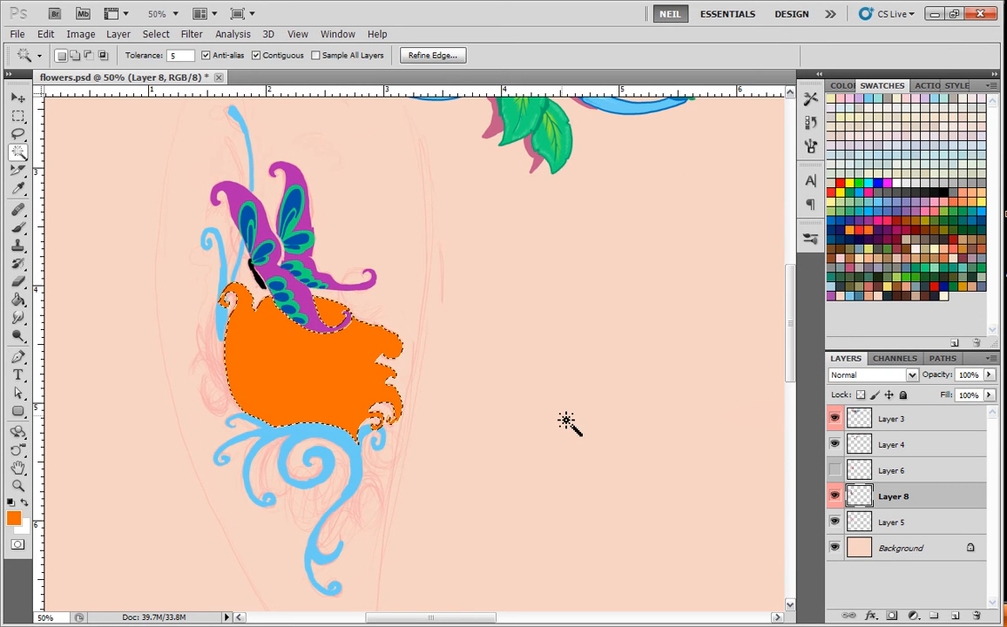
pyautogui.hotkey('ctrl', 'd')
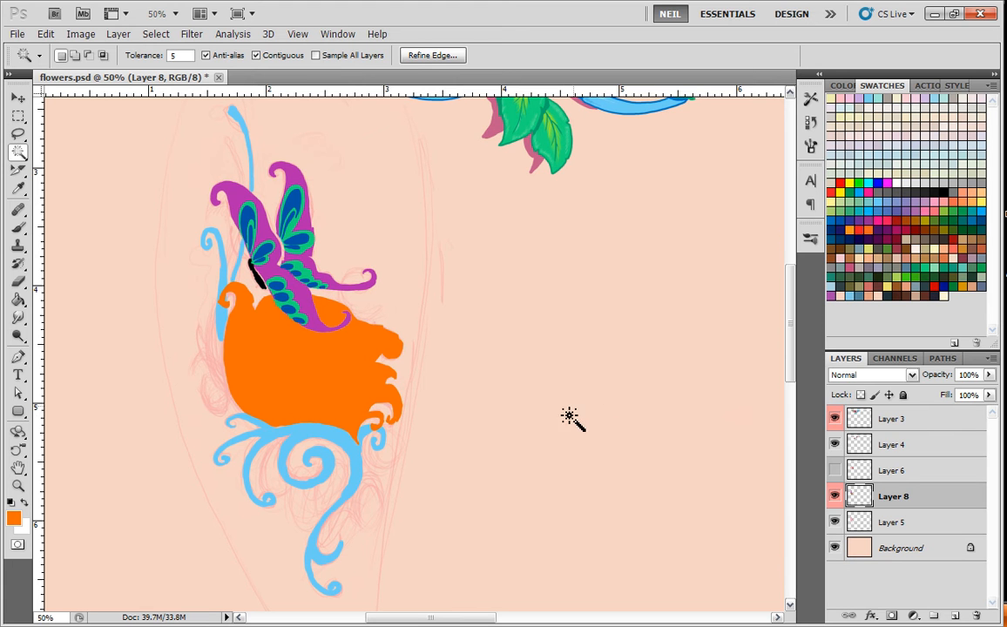
pyautogui.click(835, 472)
# Try shading the flower's centre in red with a soft 70 px brush directly on Layer 8.
pyautogui.hotkey('ctrl', '+')
pyautogui.hotkey('ctrl', '+')
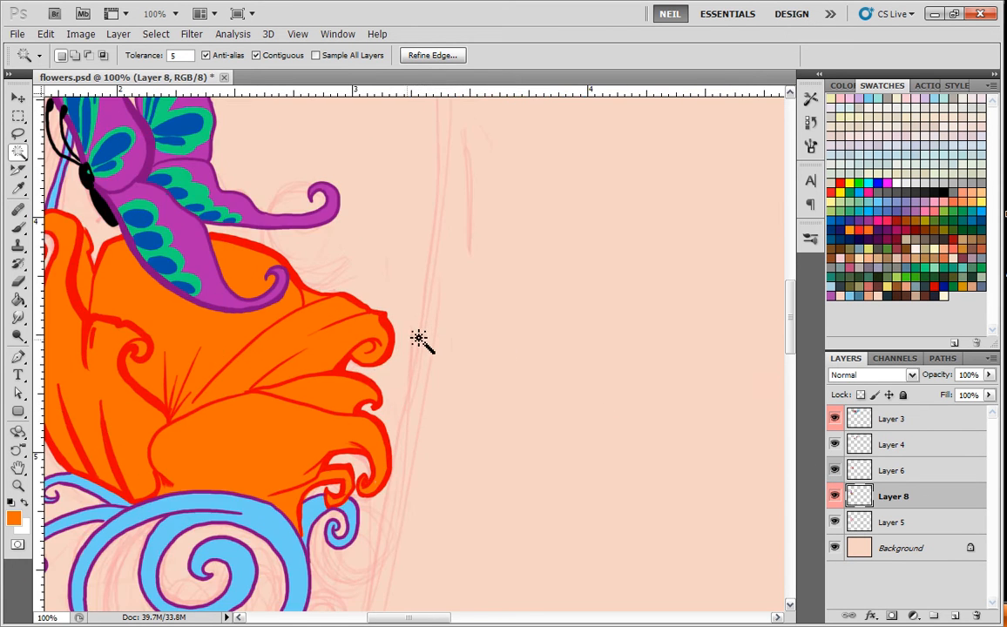
pyautogui.moveTo(239, 326); pyautogui.dragTo(685, 292)
pyautogui.click(19, 227)
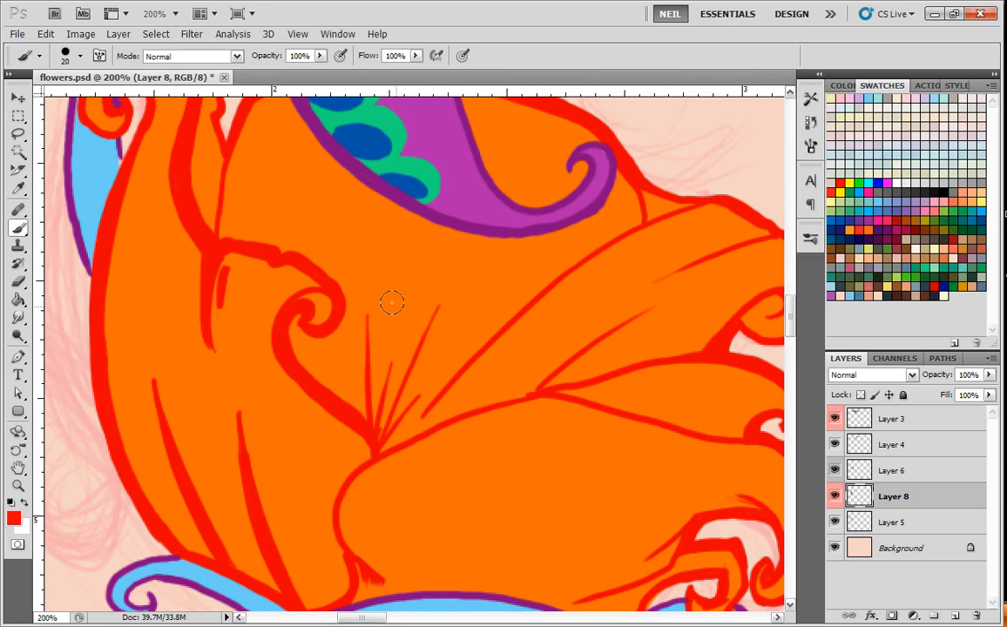
pyautogui.rightClick(430, 385)
pyautogui.click(600, 368)
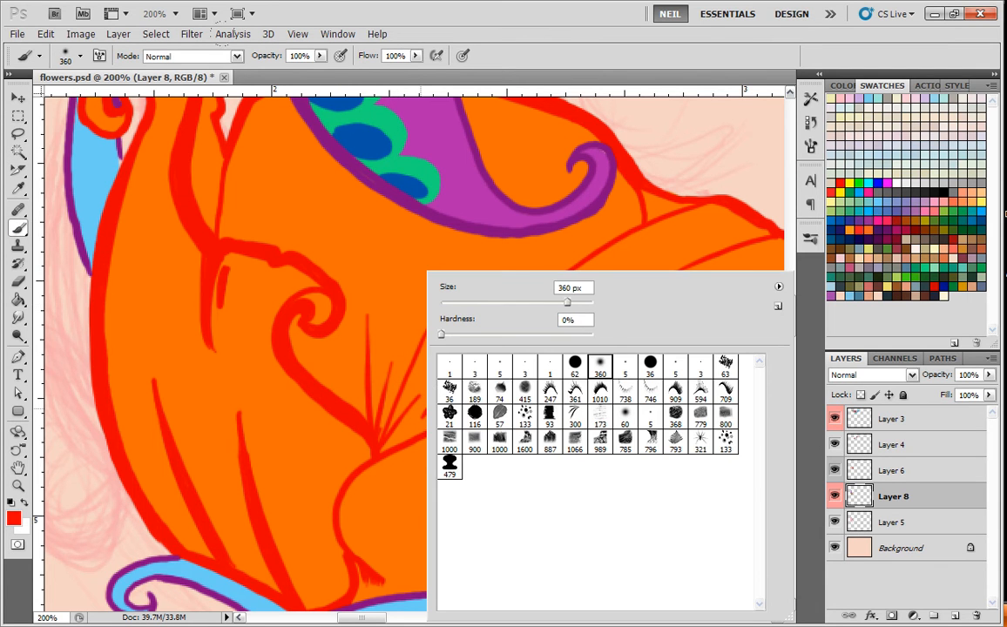
pyautogui.moveTo(353, 362)
pyautogui.mouseDown()
pyautogui.moveTo(379, 259)
pyautogui.moveTo(388, 350)
pyautogui.moveTo(467, 244)
pyautogui.moveTo(521, 291)
pyautogui.moveTo(355, 407)
pyautogui.moveTo(638, 258)
pyautogui.moveTo(403, 394)
pyautogui.moveTo(620, 294)
pyautogui.moveTo(370, 261)
pyautogui.moveTo(354, 369)
pyautogui.moveTo(299, 175)
pyautogui.moveTo(292, 320)
pyautogui.moveTo(310, 340)
pyautogui.moveTo(236, 286)
pyautogui.moveTo(310, 345)
pyautogui.moveTo(315, 131)
pyautogui.mouseUp()
pyautogui.moveTo(222, 182); pyautogui.dragTo(231, 113)
pyautogui.moveTo(367, 419); pyautogui.dragTo(502, 336)
pyautogui.hotkey('ctrl', '-')
pyautogui.hotkey('ctrl', '-')
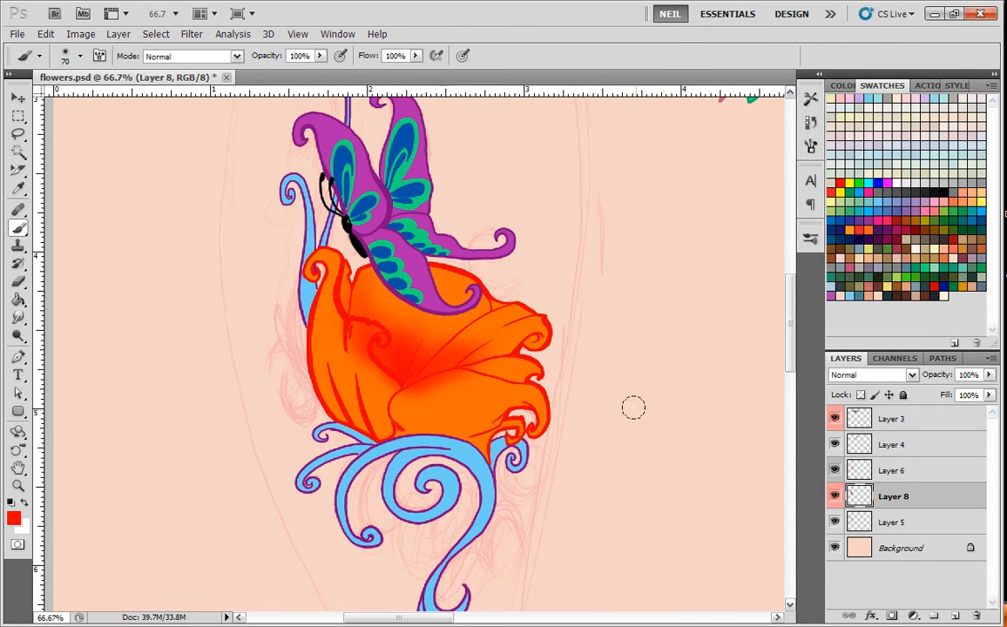
pyautogui.hotkey('ctrl', '+')
pyautogui.moveTo(448, 379)
pyautogui.mouseDown()
pyautogui.moveTo(399, 364)
pyautogui.moveTo(411, 350)
pyautogui.moveTo(465, 350)
pyautogui.mouseUp()
pyautogui.hotkey('ctrl', '-')
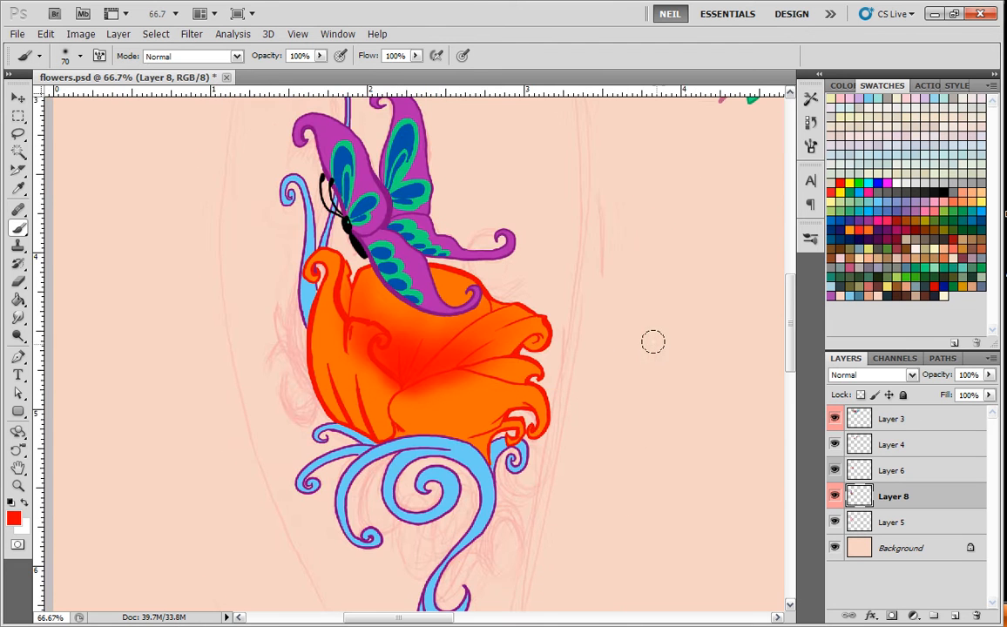
pyautogui.hotkey('ctrl', '-')
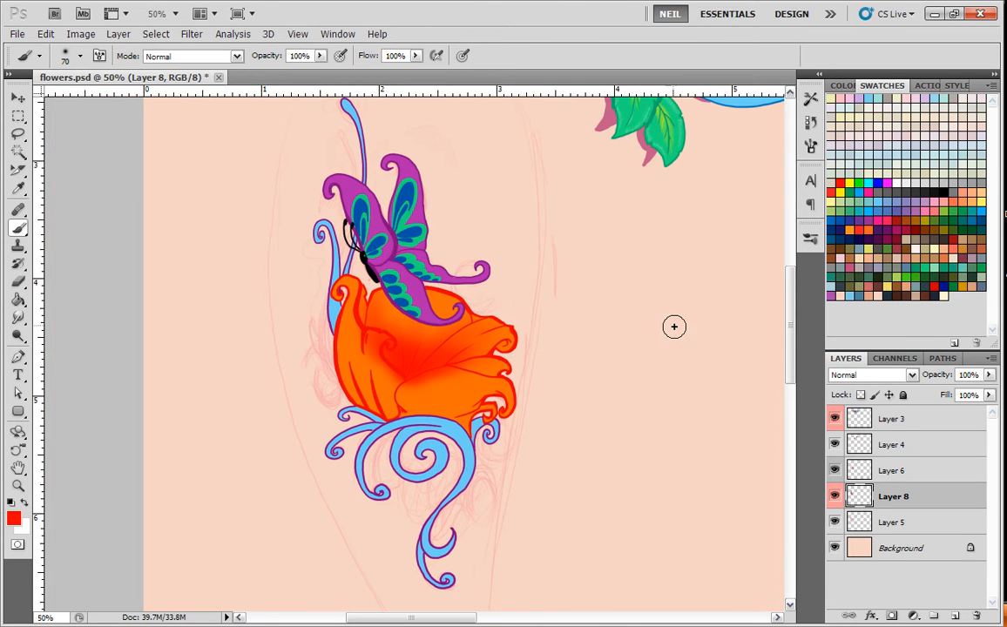
pyautogui.hotkey('ctrl', '+')
pyautogui.hotkey('ctrl', '+')
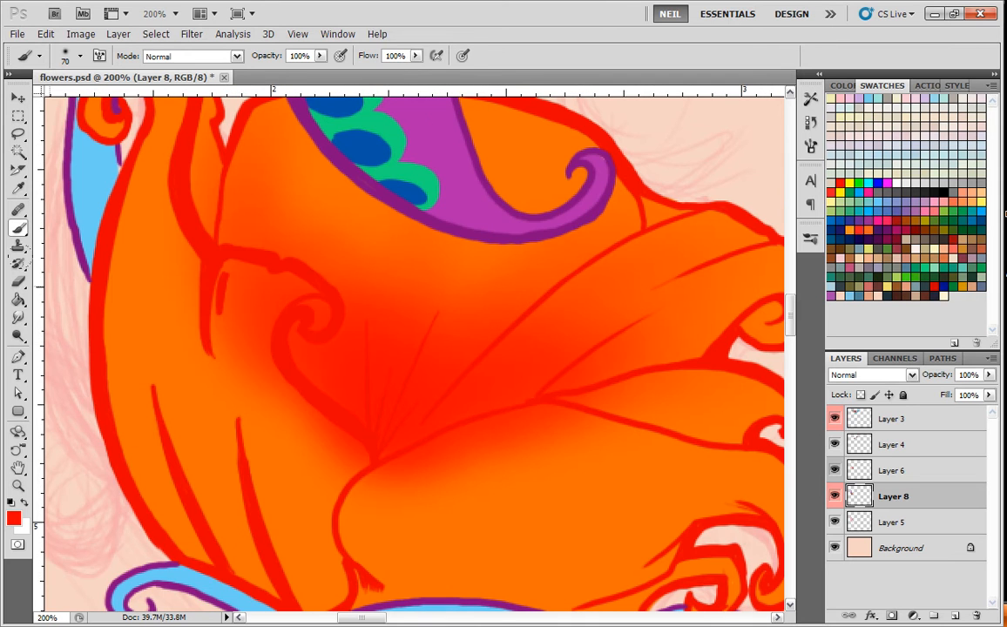
# Try erasing part of the red shading beside the left petal fold with a 27 px eraser, and undo it.
pyautogui.press('e')
pyautogui.rightClick(214, 237)
pyautogui.moveTo(241, 270); pyautogui.dragTo(246, 270)
pyautogui.moveTo(166, 201)
pyautogui.mouseDown()
pyautogui.moveTo(224, 318)
pyautogui.moveTo(223, 285)
pyautogui.mouseUp()
pyautogui.hotkey('ctrl', 'z')
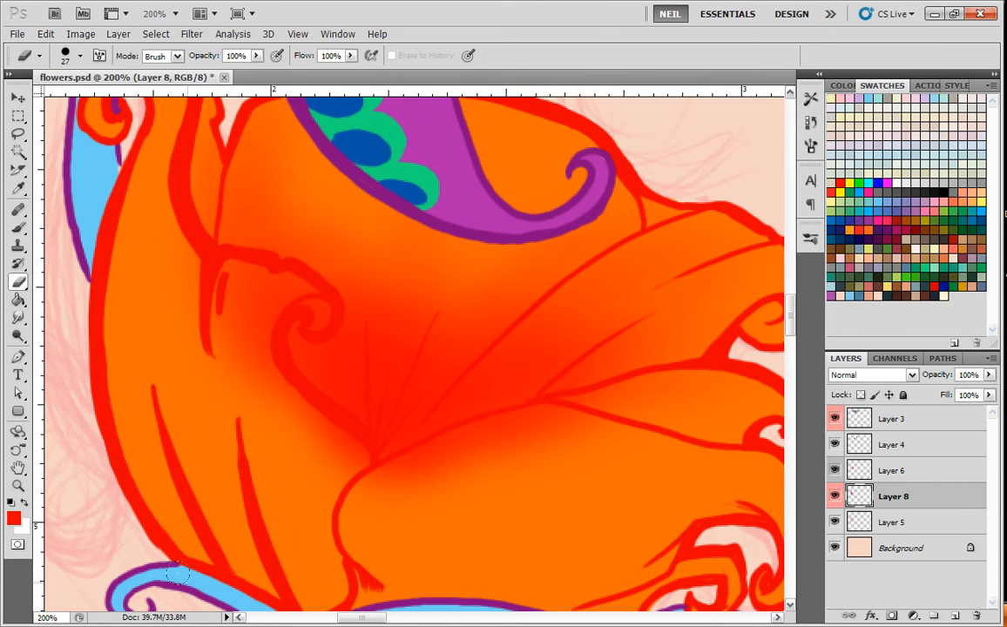
# Undo all the soft red shading strokes on Layer 8, back to the flat orange fill.
pyautogui.hotkey('ctrl', 'alt', 'z')
pyautogui.hotkey('ctrl', 'alt', 'z')
pyautogui.hotkey('ctrl', 'alt', 'z')
pyautogui.hotkey('ctrl', 'alt', 'z')
pyautogui.hotkey('ctrl', 'alt', 'z')
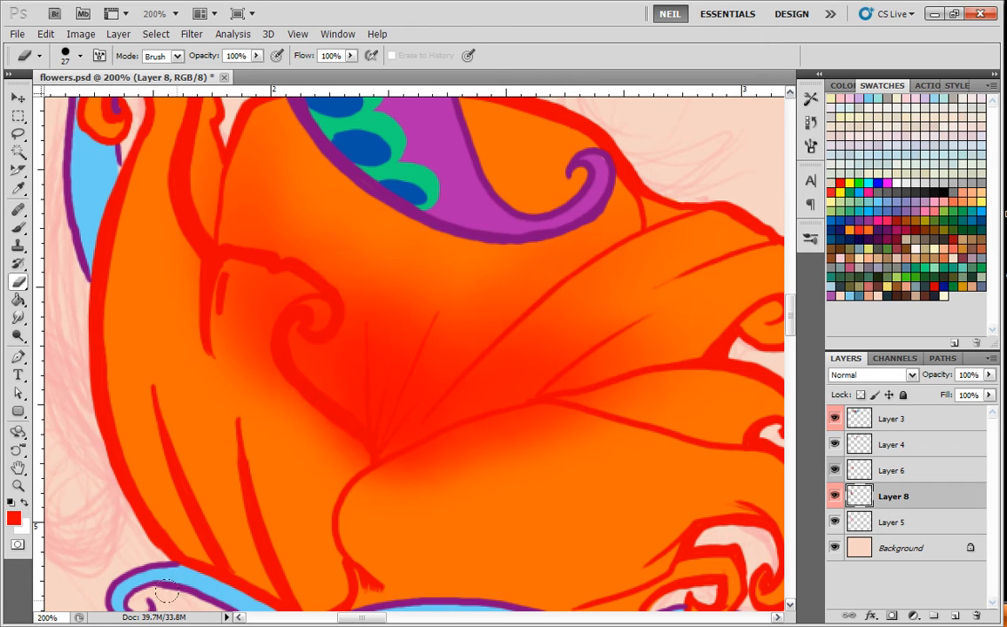
pyautogui.hotkey('ctrl', 'alt', 'z')
pyautogui.hotkey('ctrl', 'alt', 'z')
pyautogui.hotkey('ctrl', 'alt', 'z')
pyautogui.hotkey('ctrl', 'alt', 'z')
pyautogui.hotkey('ctrl', 'alt', 'z')
pyautogui.hotkey('ctrl', 'alt', 'z')
pyautogui.hotkey('ctrl', 'alt', 'z')
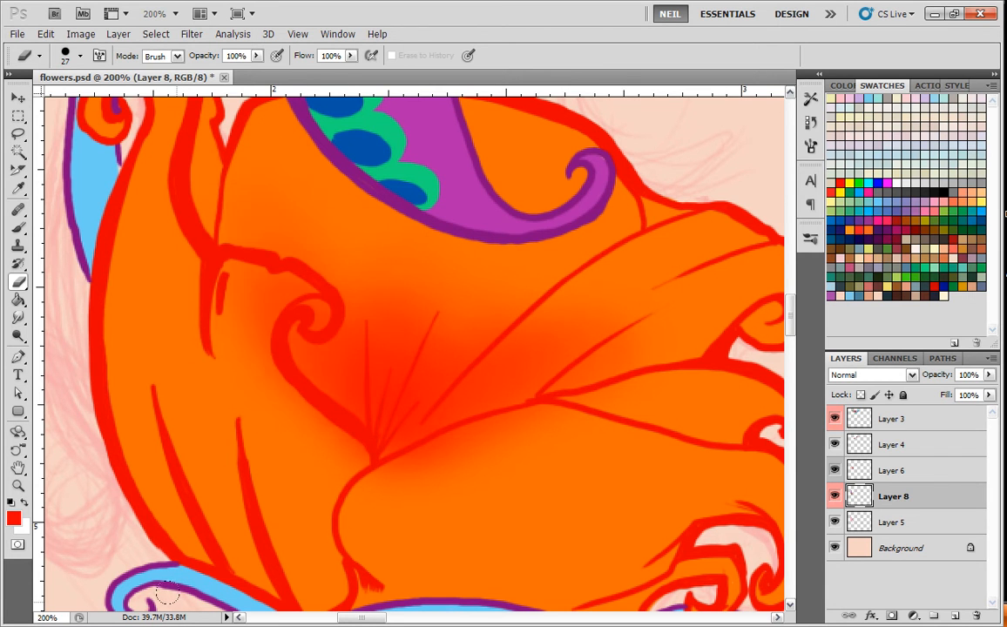
pyautogui.hotkey('ctrl', 'alt', 'z')
pyautogui.hotkey('ctrl', 'alt', 'z')
pyautogui.hotkey('ctrl', 'alt', 'z')
pyautogui.hotkey('ctrl', 'alt', 'z')
pyautogui.hotkey('ctrl', 'alt', 'z')
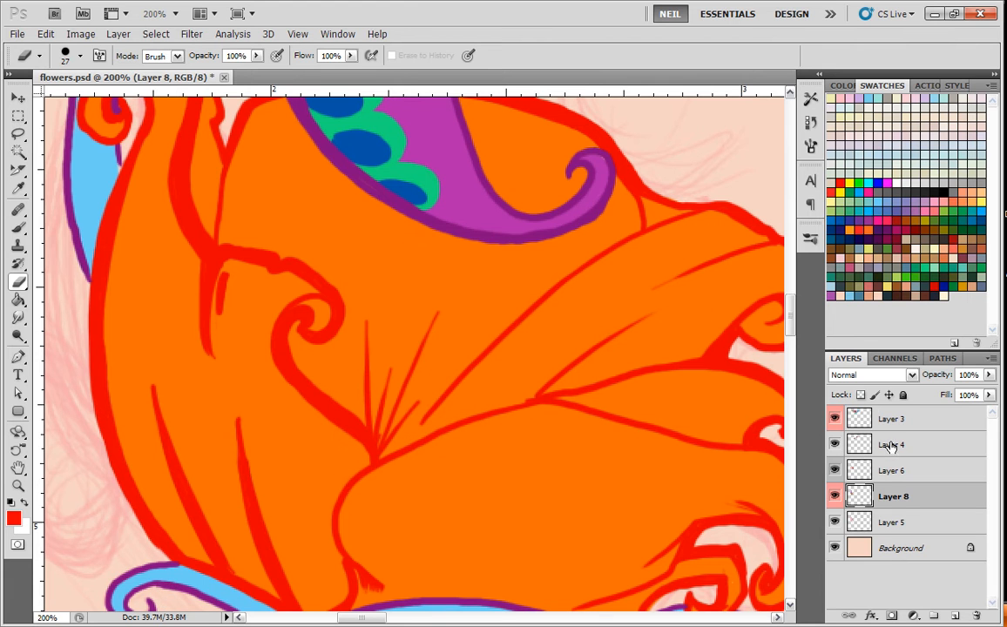
# Add a new blank layer directly above Layer 8.
pyautogui.click(905, 525)
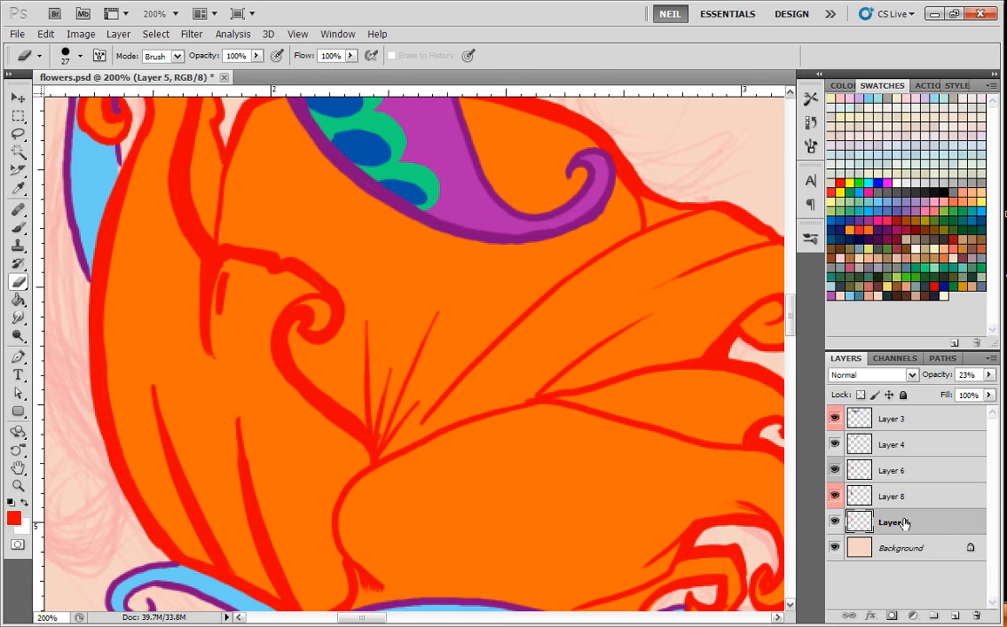
pyautogui.click(916, 503)
pyautogui.click(956, 615)
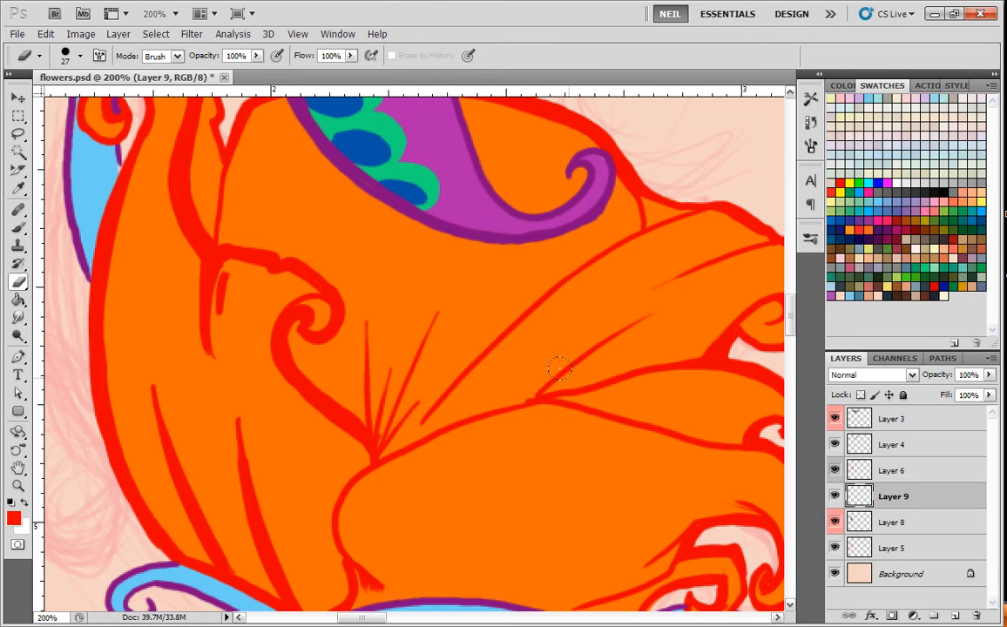
# Draw a scalloped red shadow outline across the flower's centre on Layer 9 with a soft 5 px brush.
pyautogui.hotkey('ctrl', '-')
pyautogui.hotkey('ctrl', '-')
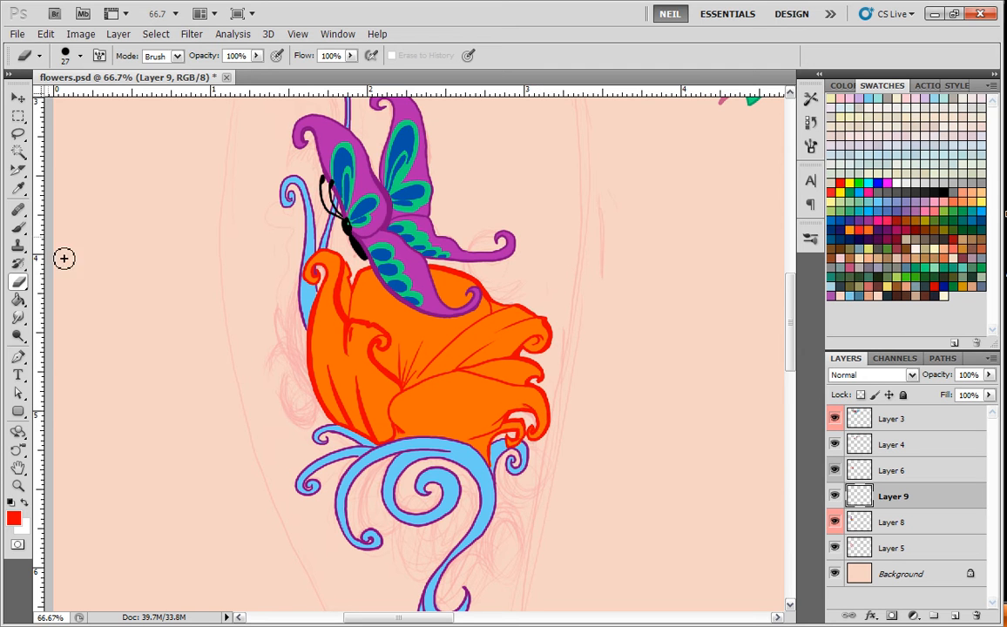
pyautogui.click(17, 227)
pyautogui.hotkey('ctrl', '+')
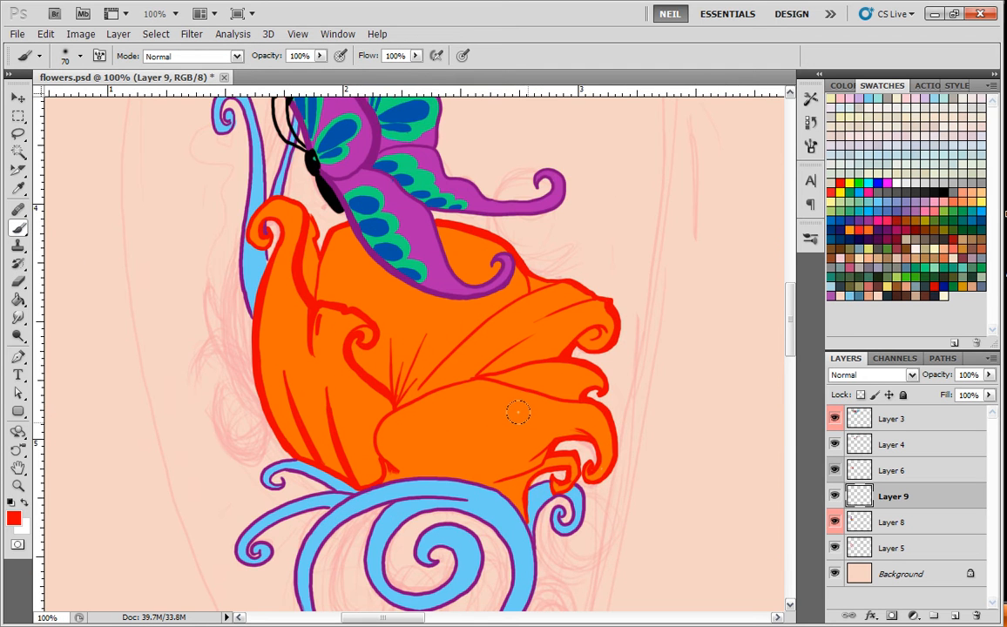
pyautogui.hotkey('ctrl', '-')
pyautogui.moveTo(561, 338); pyautogui.dragTo(540, 362)
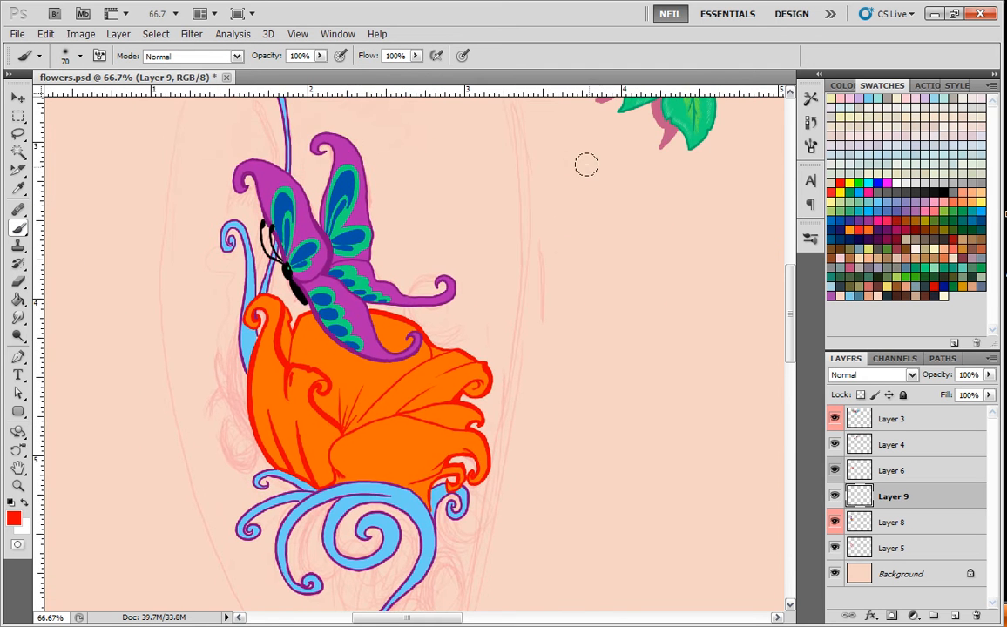
pyautogui.rightClick(533, 275)
pyautogui.click(737, 360)
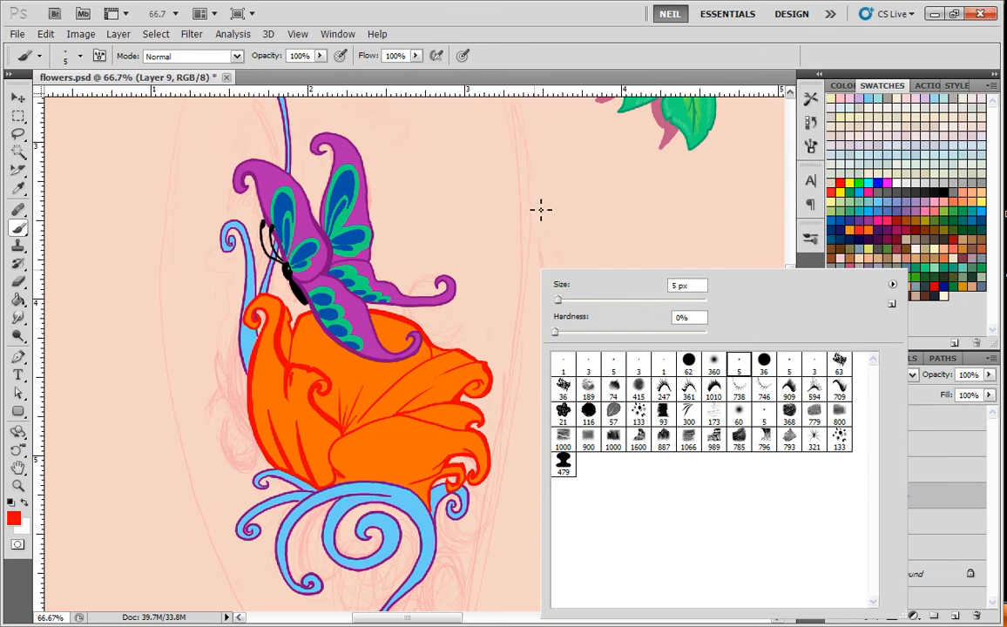
pyautogui.click(580, 196)
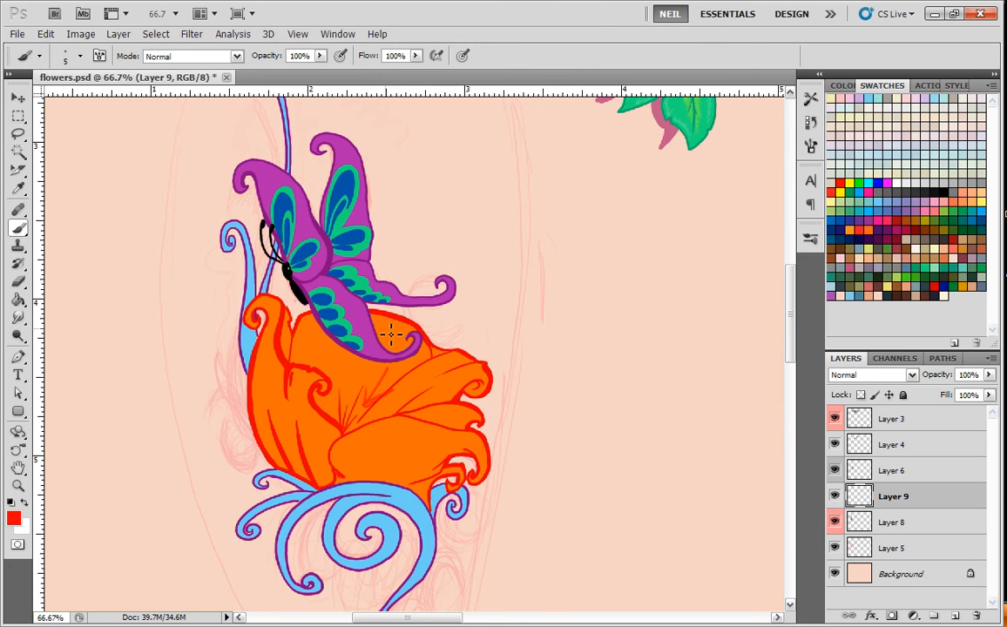
pyautogui.moveTo(473, 472); pyautogui.dragTo(489, 409)
pyautogui.hotkey('ctrl', '+')
pyautogui.hotkey('ctrl', '+')
pyautogui.moveTo(470, 299); pyautogui.dragTo(524, 348)
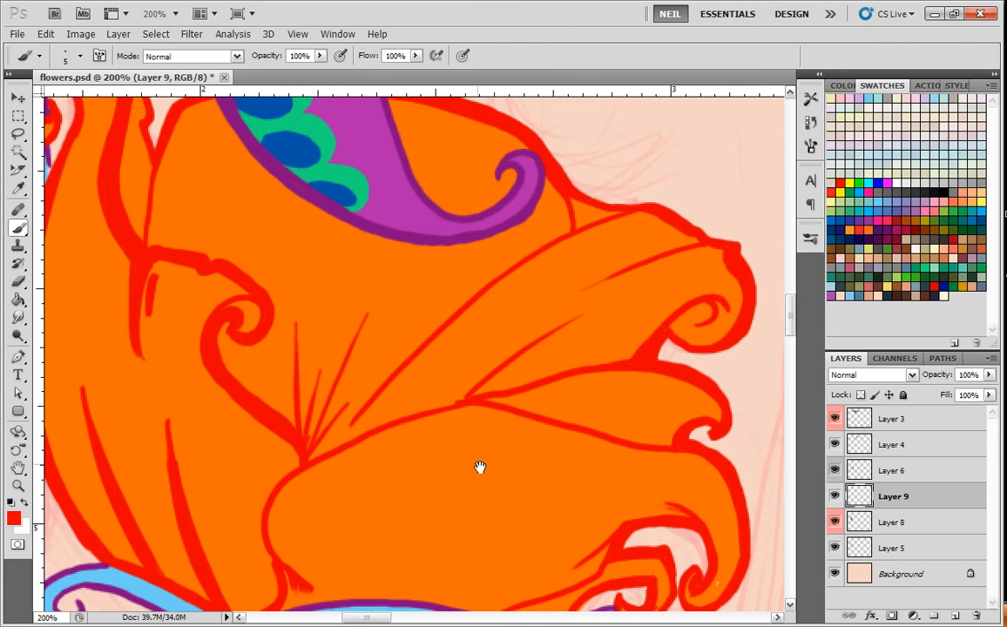
pyautogui.moveTo(478, 466); pyautogui.dragTo(532, 439)
pyautogui.moveTo(584, 345)
pyautogui.mouseDown()
pyautogui.moveTo(608, 322)
pyautogui.moveTo(543, 359)
pyautogui.moveTo(512, 364)
pyautogui.moveTo(485, 337)
pyautogui.moveTo(450, 357)
pyautogui.moveTo(427, 338)
pyautogui.moveTo(426, 306)
pyautogui.moveTo(413, 328)
pyautogui.moveTo(356, 324)
pyautogui.moveTo(328, 342)
pyautogui.moveTo(303, 328)
pyautogui.moveTo(280, 341)
pyautogui.mouseUp()
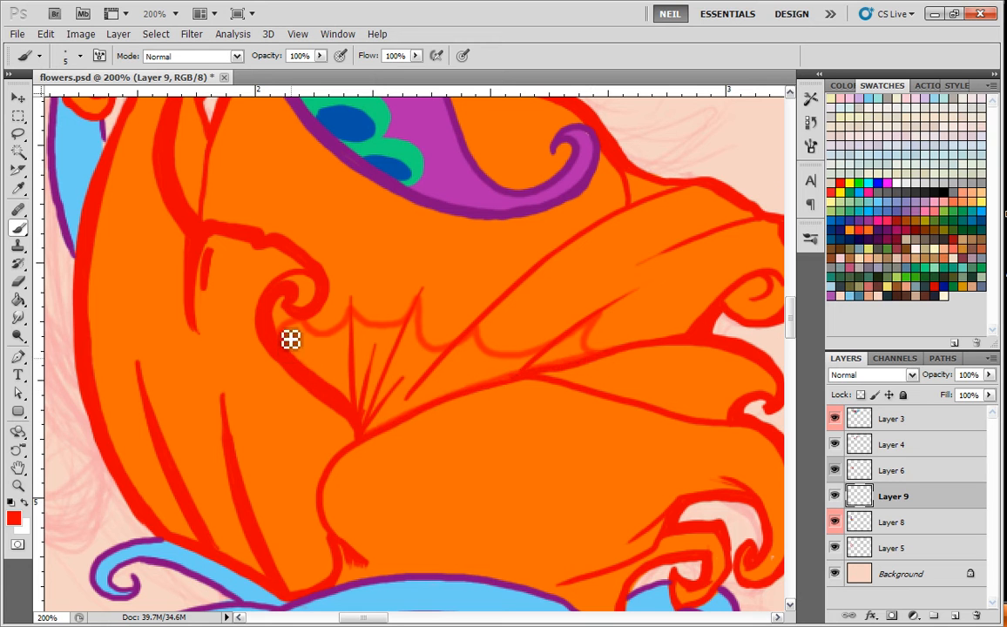
# Try selecting the area inside the scalloped outline with the Magic Wand, and return to the brush with the flower selection restored.
pyautogui.press('g')
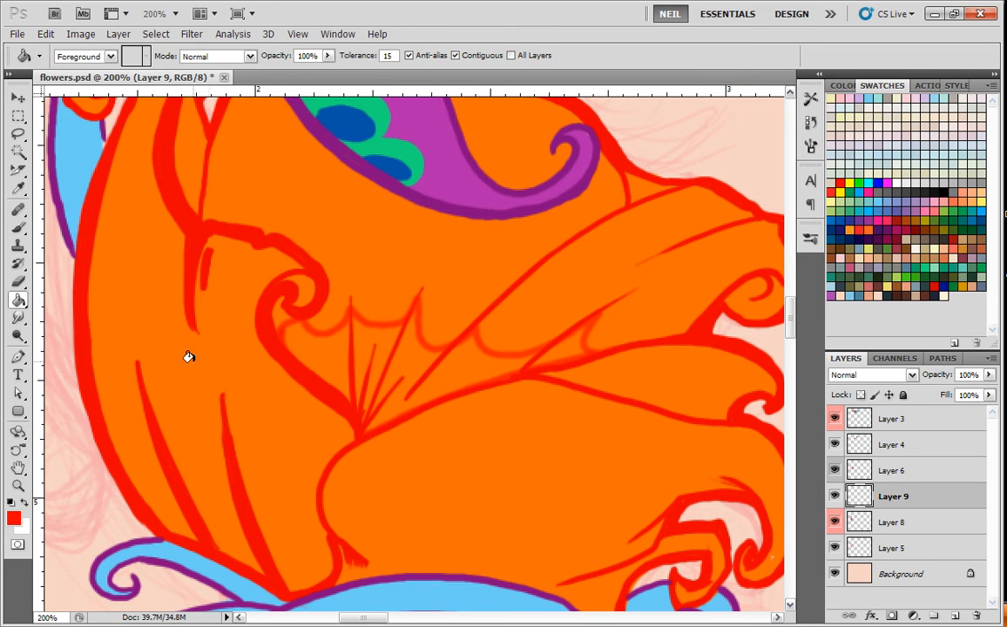
pyautogui.click(24, 154)
pyautogui.click(461, 365)
pyautogui.hotkey('ctrl', 'd')
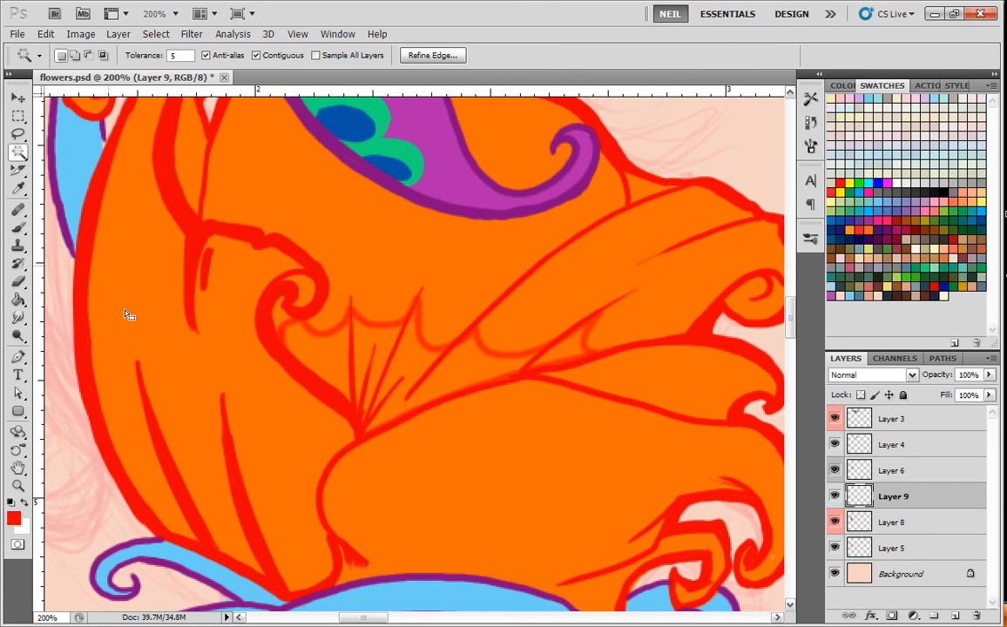
pyautogui.click(21, 226)
pyautogui.hotkey('ctrl', 'shift', 'd')
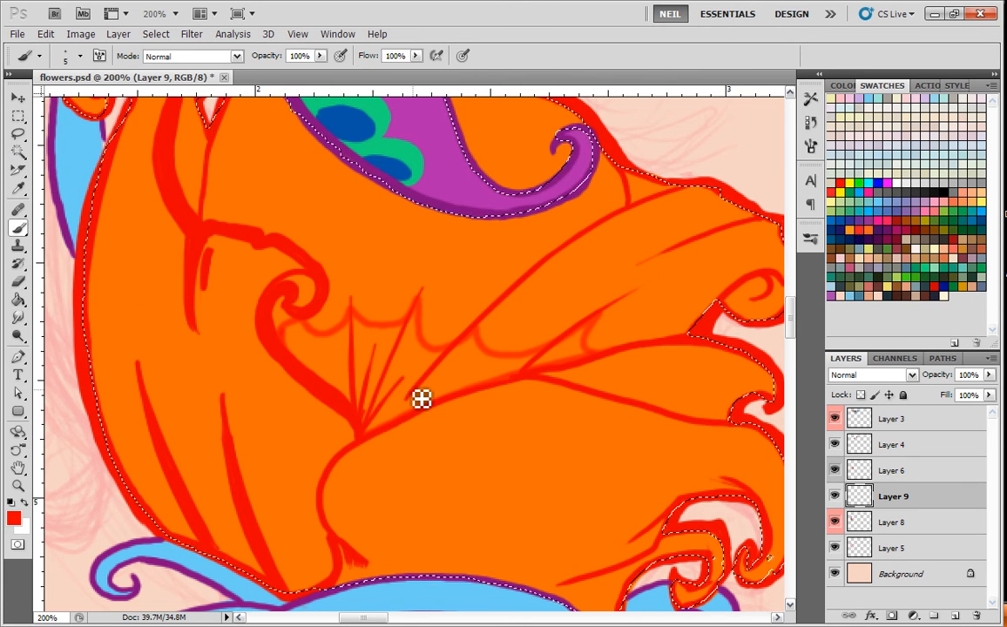
# Fill the scalloped shadow area at the flower's centre with solid red using a hard 15 px brush.
pyautogui.rightClick(457, 299)
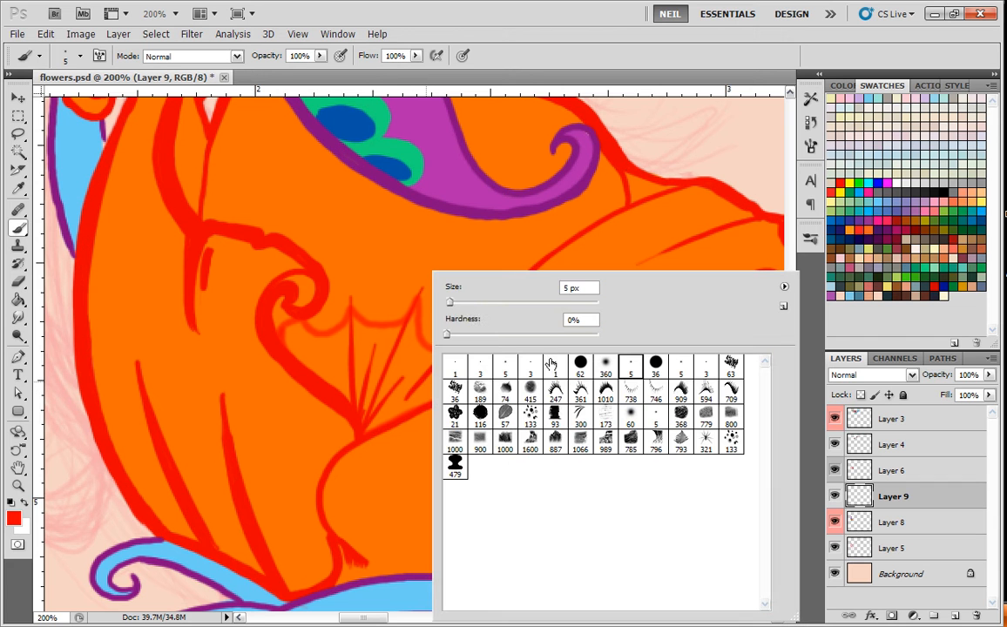
pyautogui.click(657, 366)
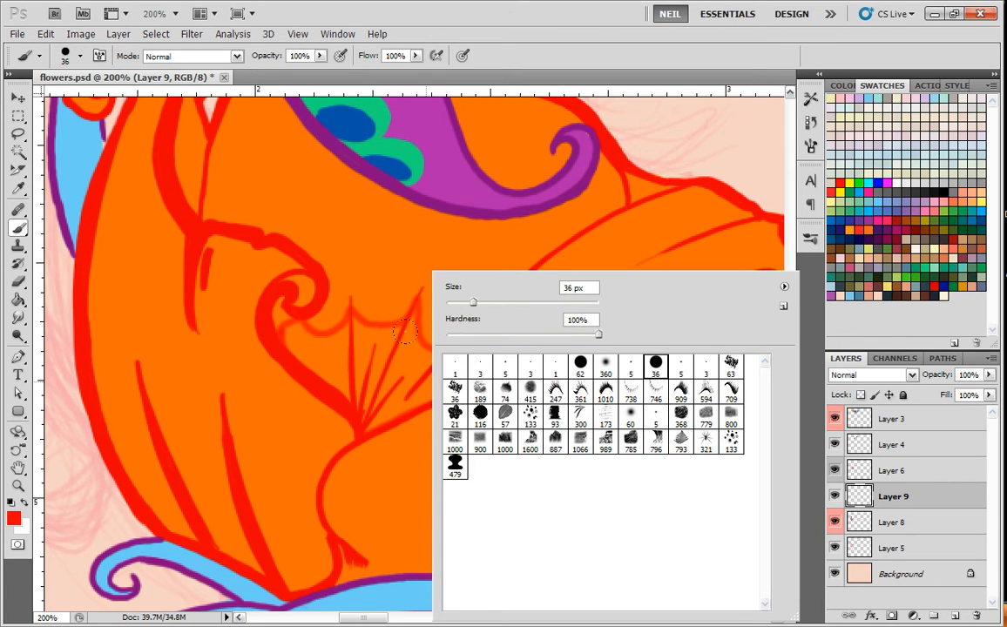
pyautogui.click(681, 367)
pyautogui.click(379, 373)
pyautogui.moveTo(377, 390); pyautogui.dragTo(401, 345)
pyautogui.moveTo(416, 308)
pyautogui.mouseDown()
pyautogui.moveTo(390, 348)
pyautogui.moveTo(402, 322)
pyautogui.moveTo(376, 329)
pyautogui.moveTo(353, 309)
pyautogui.moveTo(336, 329)
pyautogui.moveTo(288, 329)
pyautogui.moveTo(335, 384)
pyautogui.moveTo(355, 332)
pyautogui.moveTo(347, 334)
pyautogui.moveTo(351, 387)
pyautogui.moveTo(352, 348)
pyautogui.moveTo(323, 344)
pyautogui.moveTo(370, 349)
pyautogui.moveTo(380, 385)
pyautogui.moveTo(420, 299)
pyautogui.moveTo(420, 336)
pyautogui.moveTo(443, 349)
pyautogui.moveTo(468, 338)
pyautogui.moveTo(504, 361)
pyautogui.mouseUp()
pyautogui.moveTo(582, 356)
pyautogui.mouseDown()
pyautogui.moveTo(600, 311)
pyautogui.moveTo(573, 352)
pyautogui.moveTo(418, 371)
pyautogui.mouseUp()
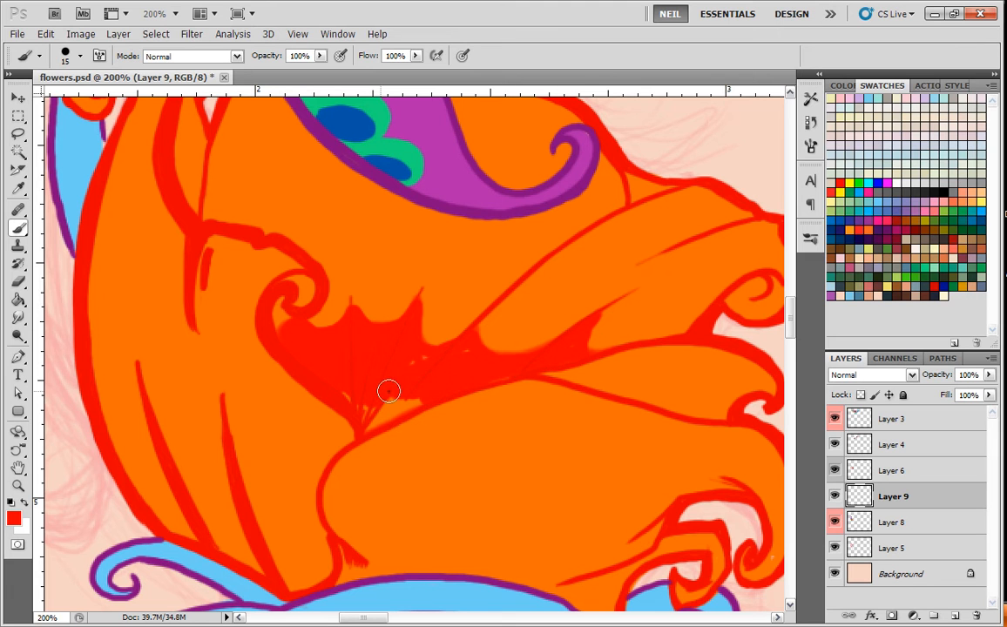
pyautogui.moveTo(370, 406); pyautogui.dragTo(392, 411)
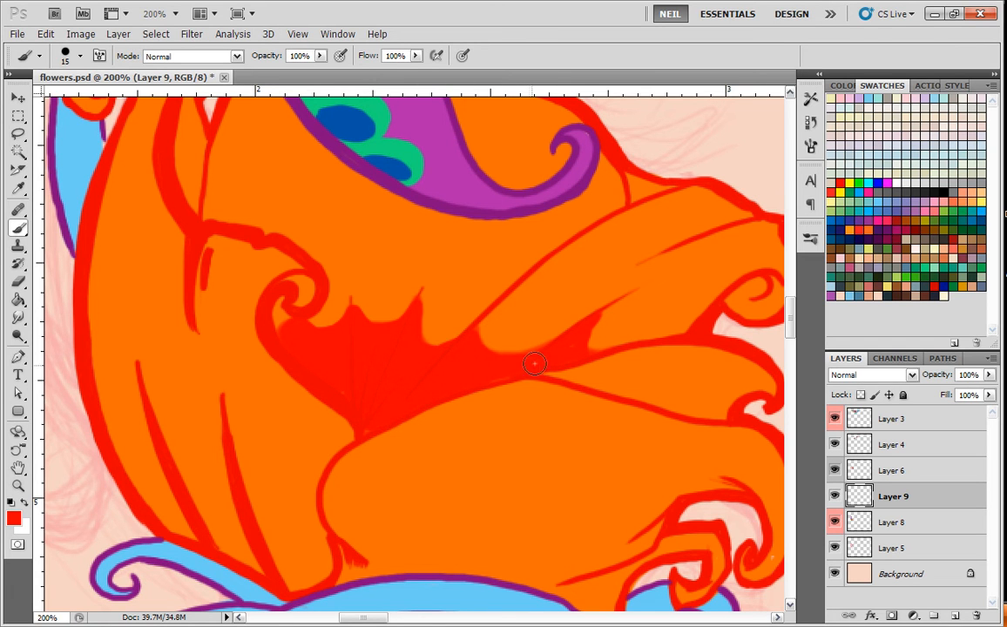
# Paint fine, tapering red strokes upward from the middle peak of the central shadow with a 3 px brush.
pyautogui.hotkey('ctrl', '-')
pyautogui.hotkey('ctrl', '-')
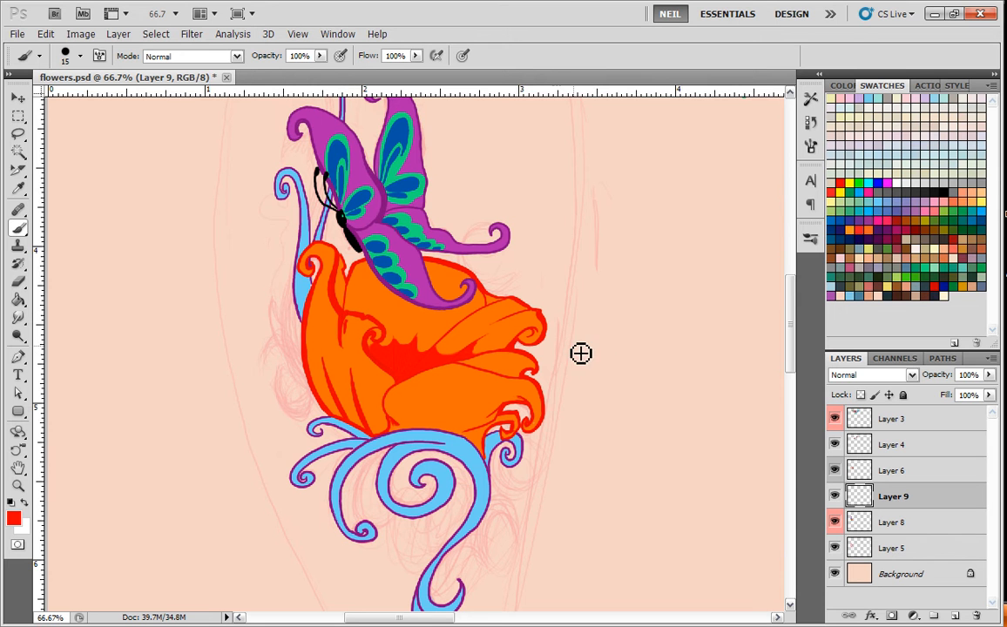
pyautogui.hotkey('ctrl', '+')
pyautogui.hotkey('ctrl', '+')
pyautogui.hotkey('ctrl', '+')
pyautogui.moveTo(544, 359); pyautogui.dragTo(476, 485)
pyautogui.rightClick(455, 370)
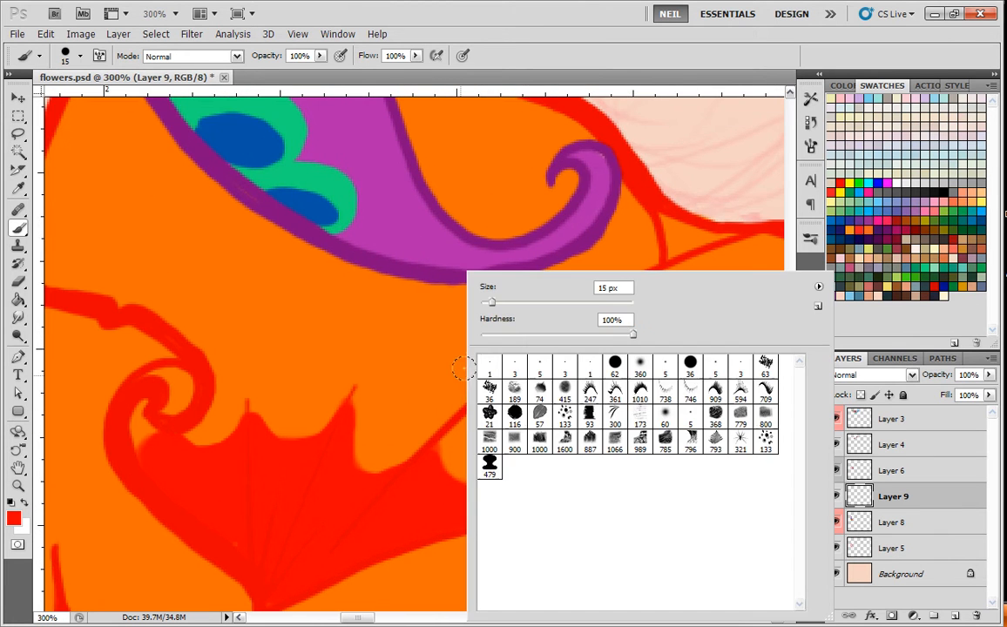
pyautogui.click(567, 367)
pyautogui.click(348, 475)
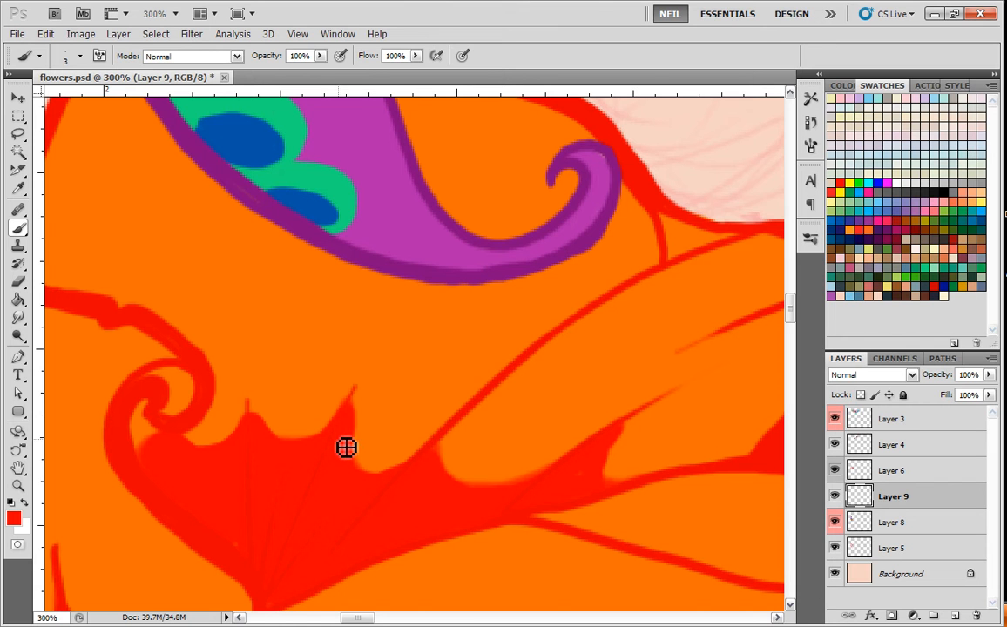
pyautogui.moveTo(350, 425); pyautogui.dragTo(385, 346)
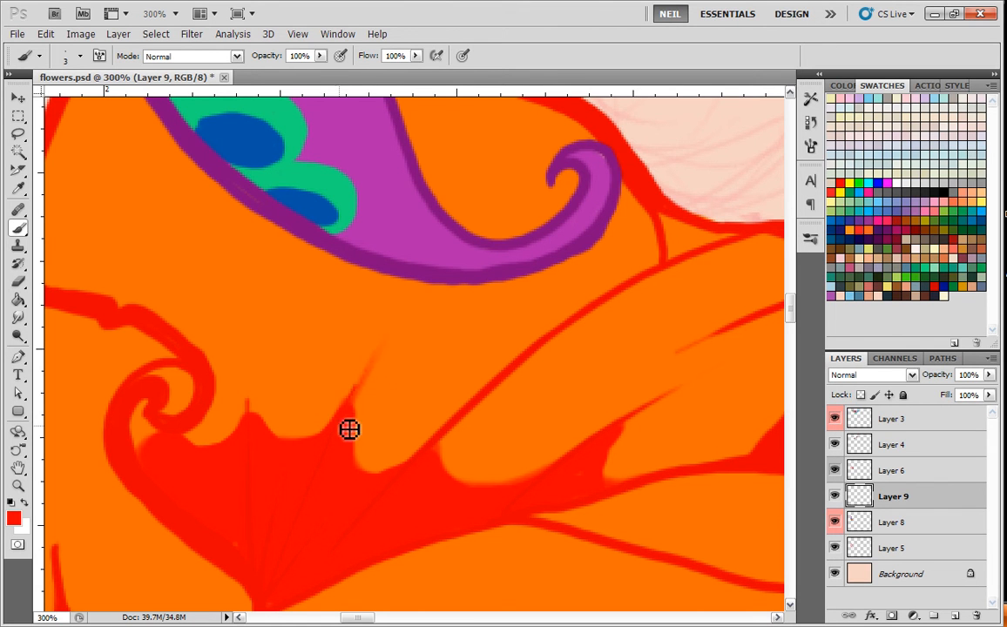
pyautogui.moveTo(356, 423); pyautogui.dragTo(384, 345)
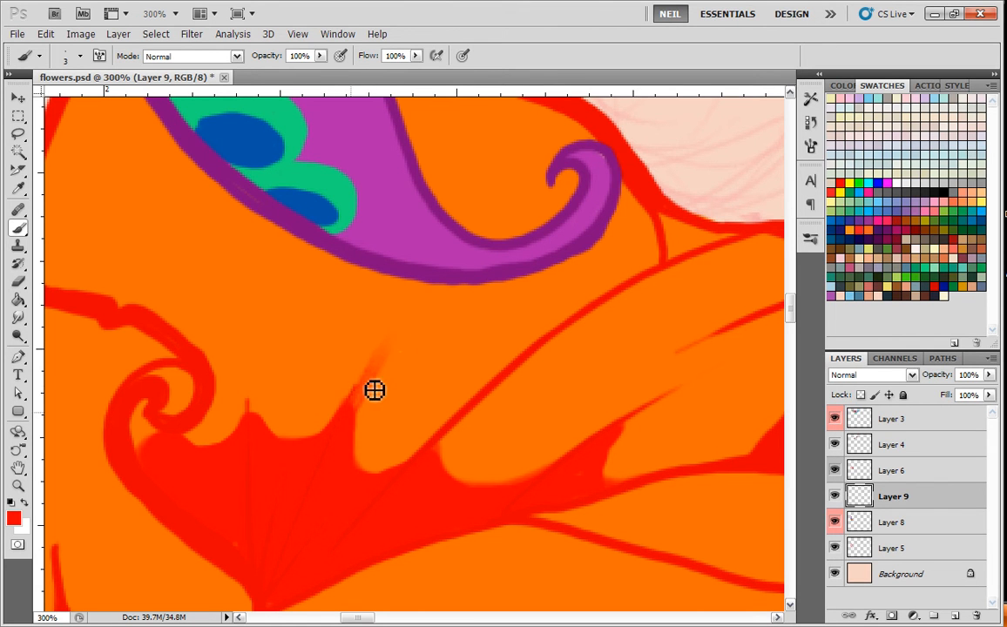
pyautogui.moveTo(351, 422); pyautogui.dragTo(391, 343)
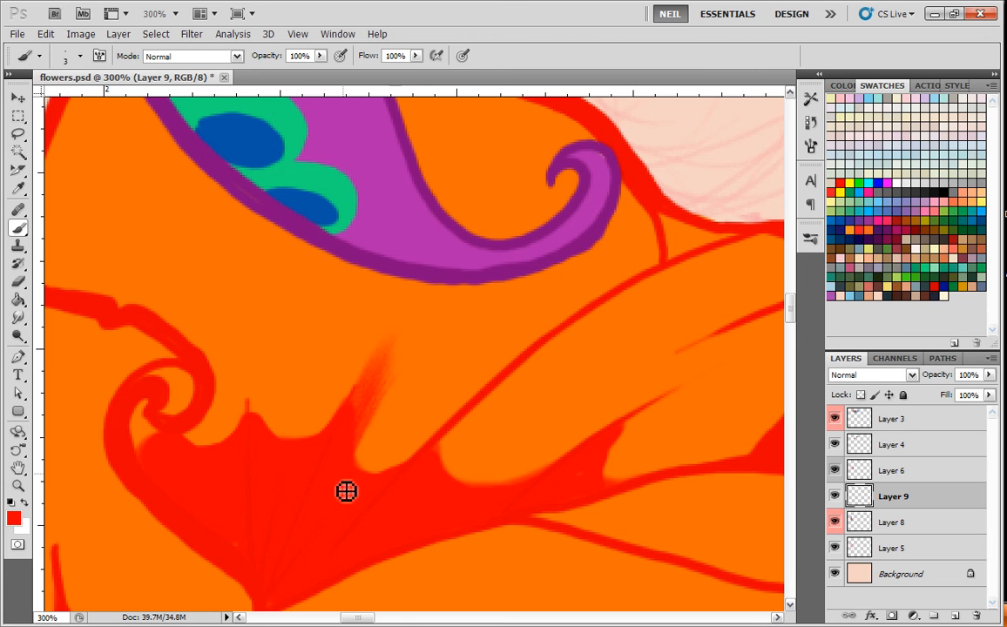
pyautogui.moveTo(386, 400); pyautogui.dragTo(411, 368)
pyautogui.moveTo(370, 435)
pyautogui.mouseDown()
pyautogui.moveTo(410, 373)
pyautogui.moveTo(394, 407)
pyautogui.moveTo(414, 382)
pyautogui.mouseUp()
pyautogui.moveTo(361, 445); pyautogui.dragTo(381, 425)
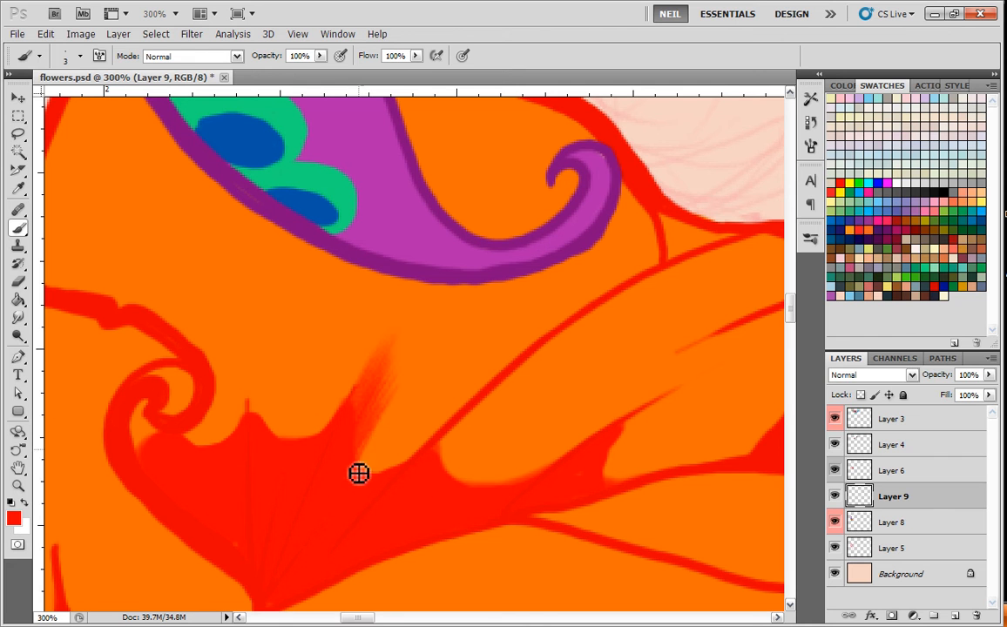
pyautogui.moveTo(360, 480); pyautogui.dragTo(394, 407)
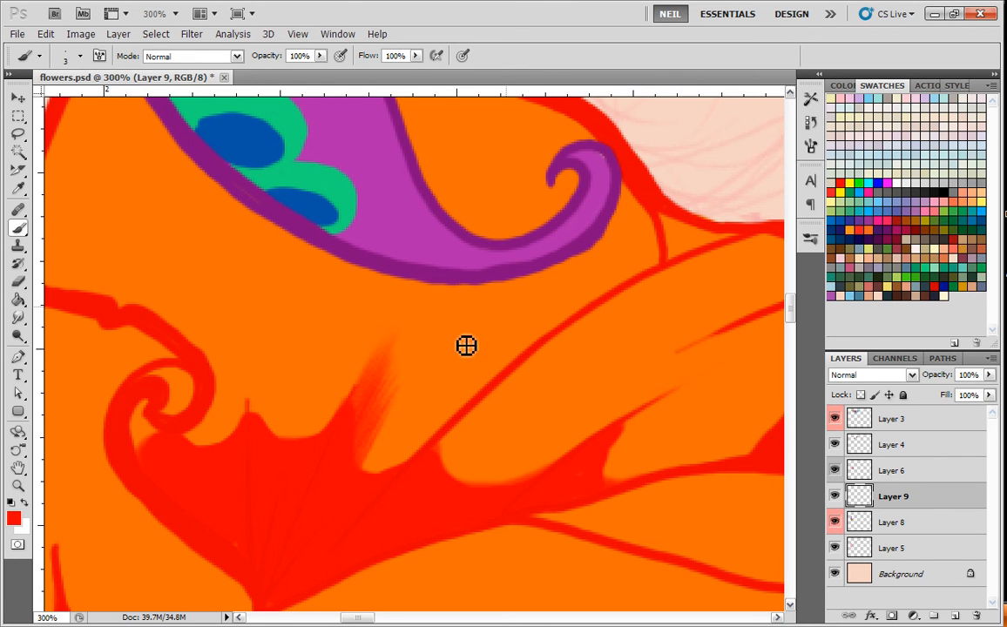
# Review the Transfer and Shape Dynamics settings of the 3 px brush.
pyautogui.click(811, 148)
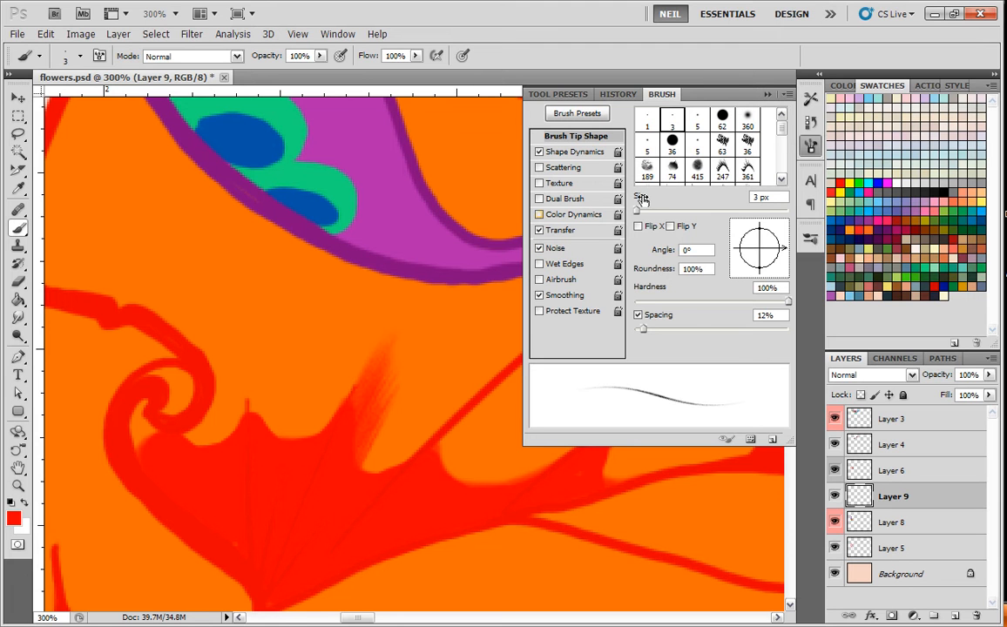
pyautogui.click(562, 230)
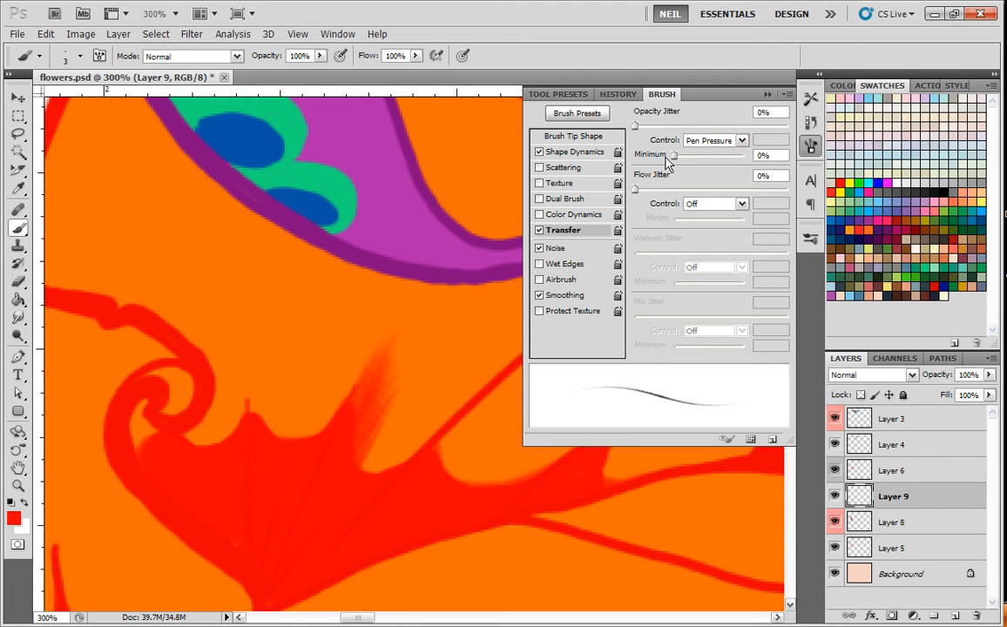
pyautogui.click(576, 152)
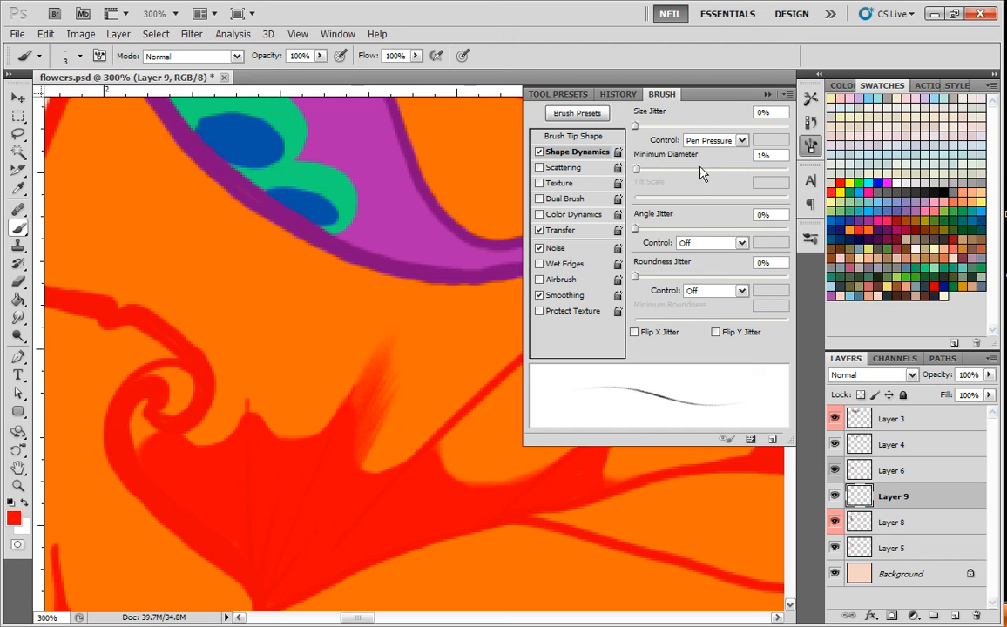
pyautogui.click(768, 95)
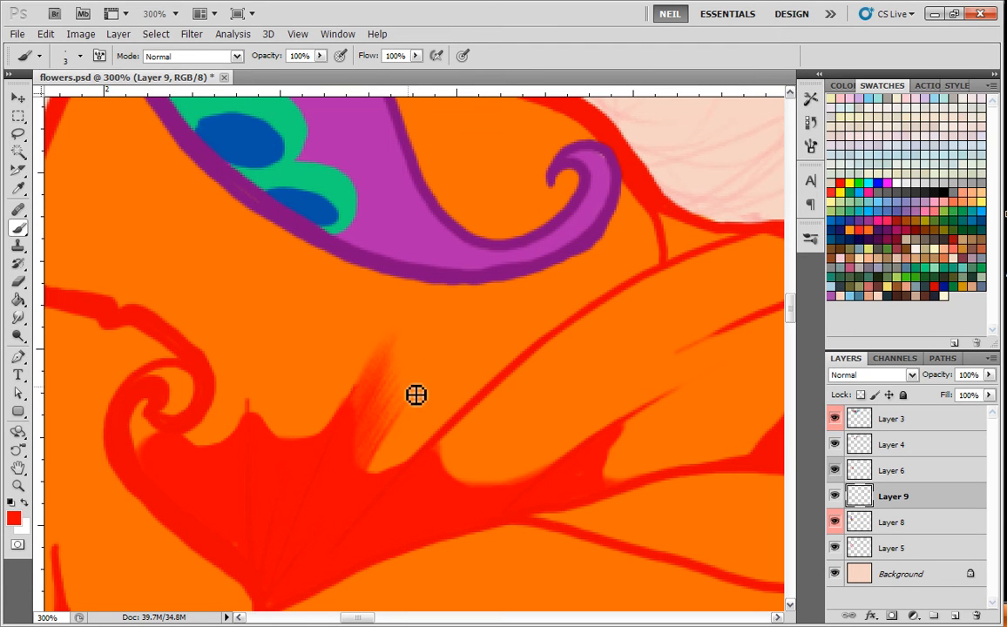
# Fill the gap between the shadow's middle peak and the petal line with fine red strokes, undoing the last stray one.
pyautogui.moveTo(375, 486); pyautogui.dragTo(431, 386)
pyautogui.moveTo(391, 484); pyautogui.dragTo(452, 396)
pyautogui.moveTo(394, 488); pyautogui.dragTo(470, 400)
pyautogui.moveTo(390, 485); pyautogui.dragTo(447, 403)
pyautogui.moveTo(388, 490)
pyautogui.mouseDown()
pyautogui.moveTo(426, 436)
pyautogui.moveTo(485, 389)
pyautogui.moveTo(456, 400)
pyautogui.mouseUp()
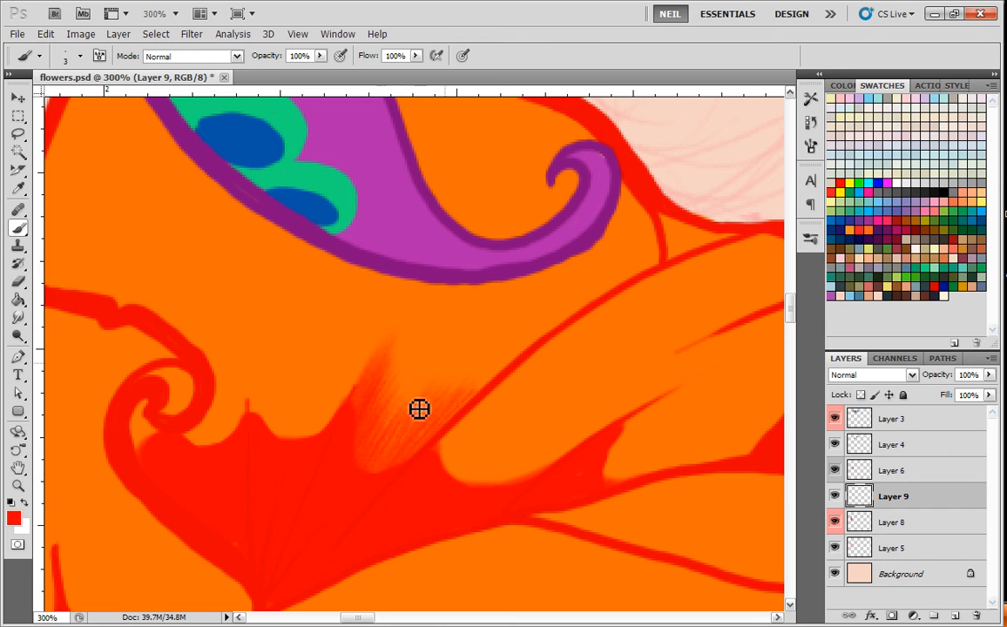
pyautogui.moveTo(440, 381); pyautogui.dragTo(456, 366)
pyautogui.moveTo(365, 489); pyautogui.dragTo(481, 284)
pyautogui.hotkey('ctrl', 'z')
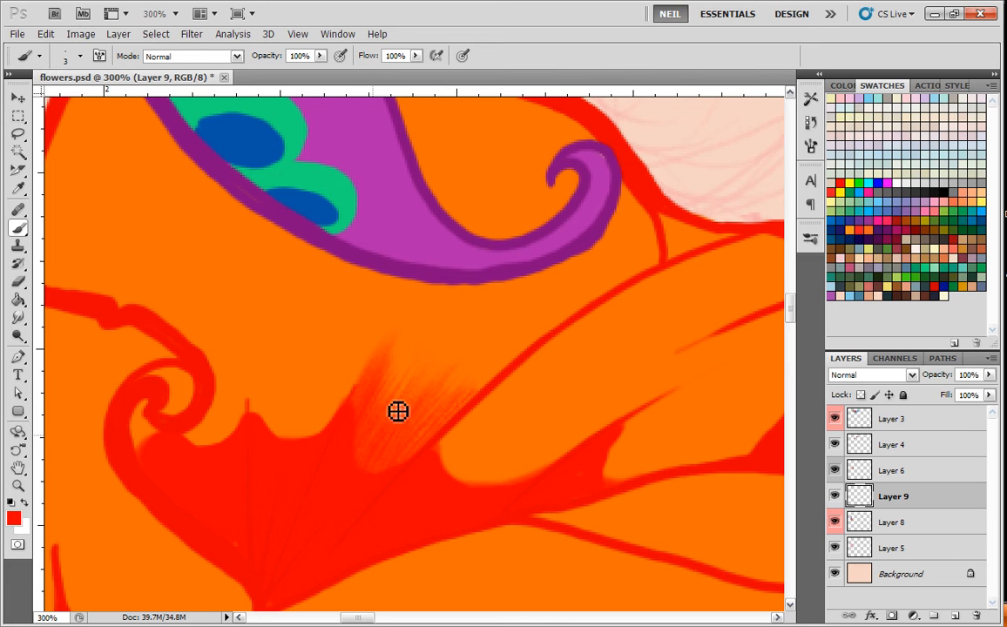
# Blend soft red shading around the flower's central shadow with the soft round brush at 64 px.
pyautogui.hotkey('ctrl', '-')
pyautogui.hotkey('ctrl', '-')
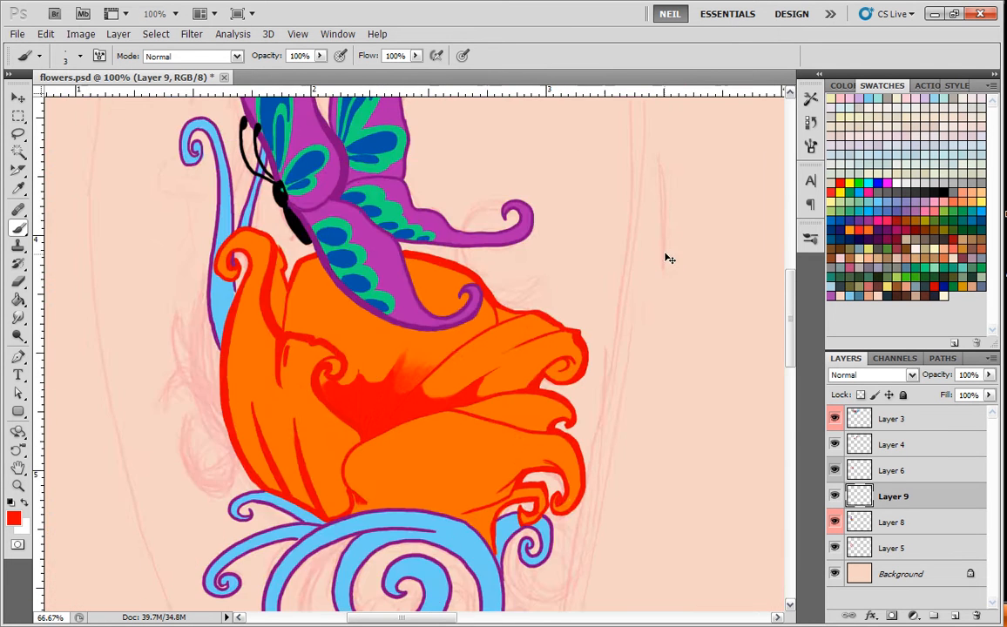
pyautogui.hotkey('ctrl', '+')
pyautogui.hotkey('ctrl', '+')
pyautogui.hotkey('ctrl', '+')
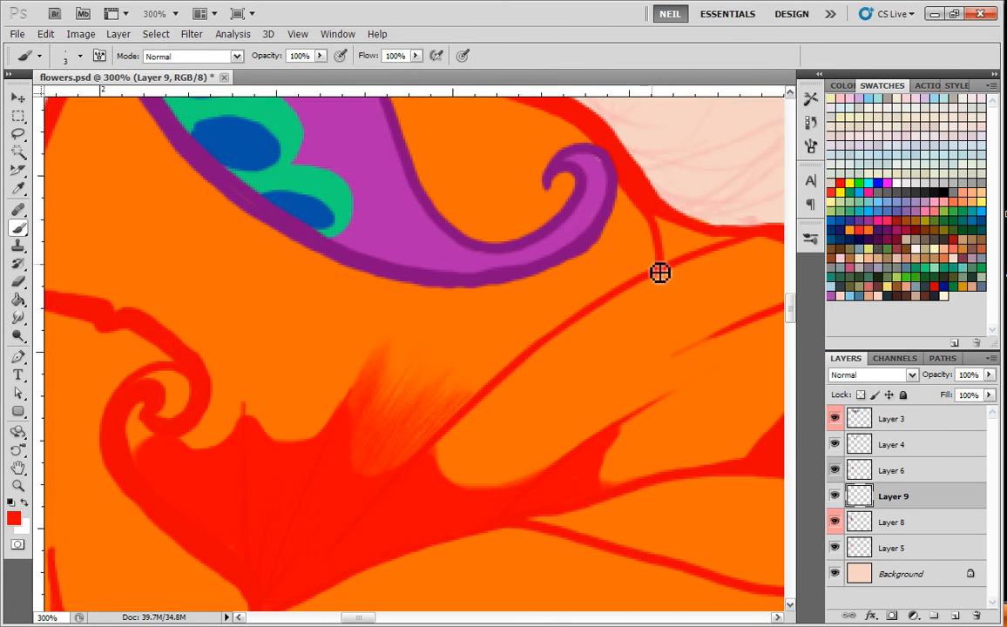
pyautogui.rightClick(636, 283)
pyautogui.click(601, 366)
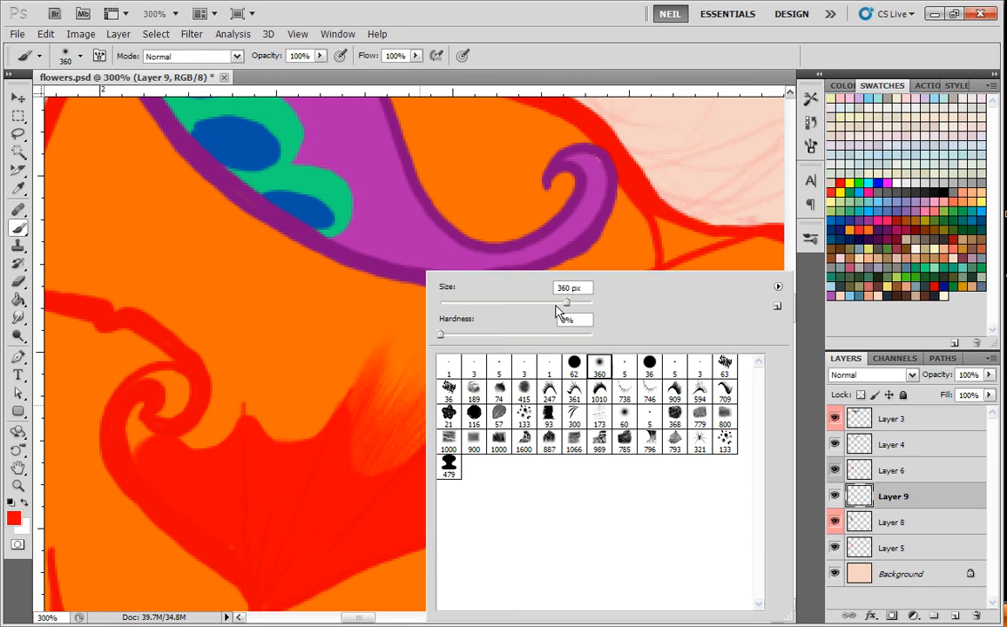
pyautogui.moveTo(293, 418)
pyautogui.mouseDown()
pyautogui.moveTo(408, 398)
pyautogui.moveTo(382, 370)
pyautogui.mouseUp()
pyautogui.moveTo(396, 493); pyautogui.dragTo(383, 415)
pyautogui.moveTo(418, 349); pyautogui.dragTo(640, 299)
pyautogui.moveTo(348, 239)
pyautogui.mouseDown()
pyautogui.moveTo(278, 279)
pyautogui.moveTo(182, 370)
pyautogui.moveTo(166, 309)
pyautogui.moveTo(127, 313)
pyautogui.mouseUp()
pyautogui.hotkey('ctrl', '-')
pyautogui.hotkey('ctrl', '-')
pyautogui.hotkey('ctrl', '-')
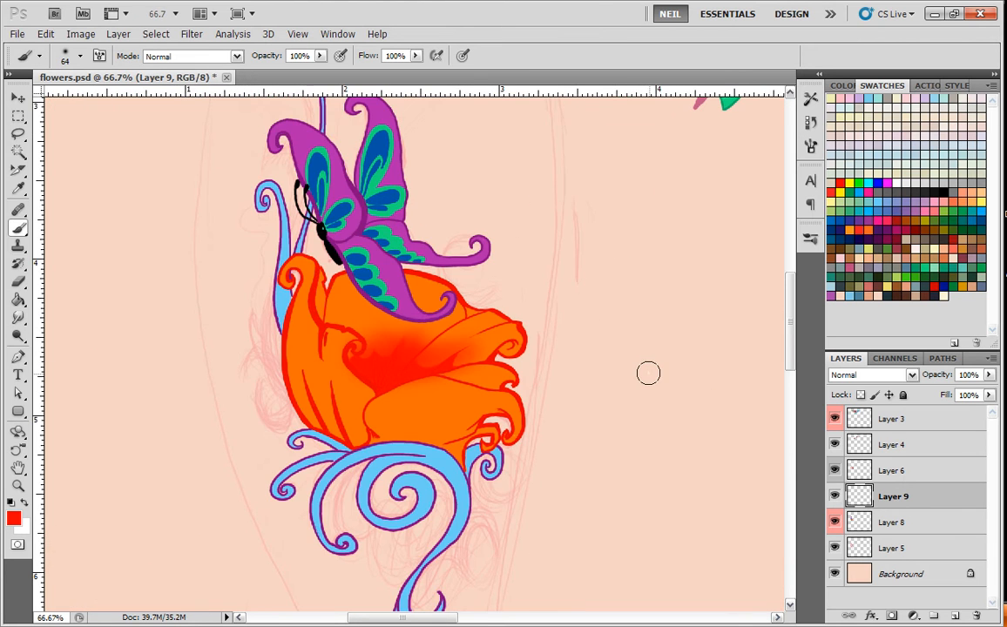
# Paint solid red shadow along the upper-right petal's outer edge and curl with a hard 22 px brush.
pyautogui.hotkey('ctrl', '+')
pyautogui.hotkey('ctrl', '+')
pyautogui.moveTo(596, 355)
pyautogui.mouseDown()
pyautogui.moveTo(560, 397)
pyautogui.moveTo(599, 442)
pyautogui.mouseUp()
pyautogui.rightClick(554, 275)
pyautogui.click(799, 366)
pyautogui.click(580, 302)
pyautogui.moveTo(512, 338)
pyautogui.mouseDown()
pyautogui.moveTo(531, 362)
pyautogui.moveTo(545, 354)
pyautogui.moveTo(508, 374)
pyautogui.moveTo(490, 316)
pyautogui.moveTo(526, 365)
pyautogui.moveTo(581, 357)
pyautogui.moveTo(614, 375)
pyautogui.mouseUp()
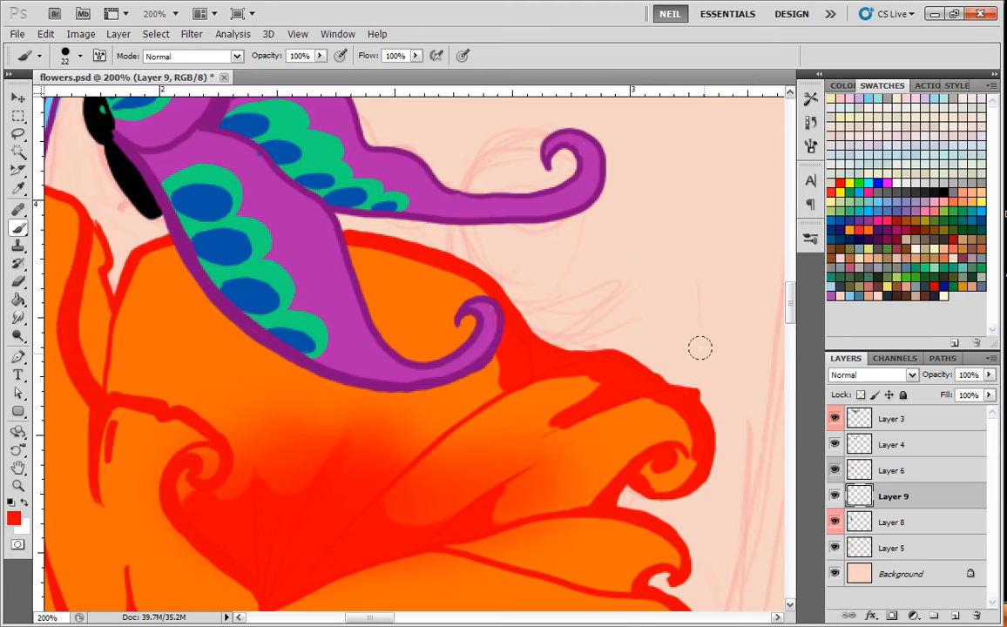
pyautogui.moveTo(690, 440); pyautogui.dragTo(614, 394)
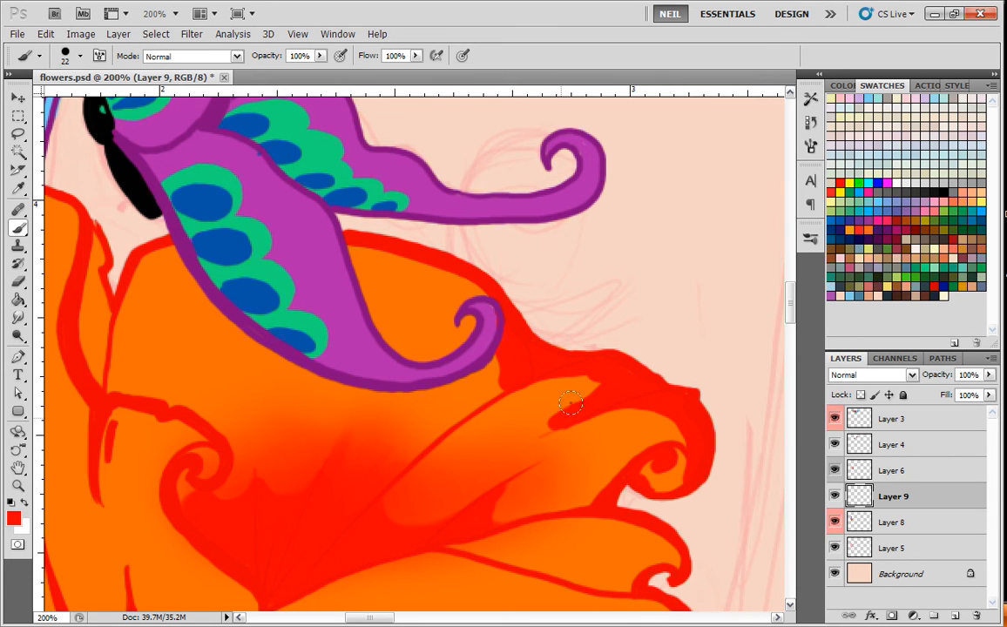
# Paint solid red shadow along the back petal's upper edge on both sides of the butterfly's wing.
pyautogui.moveTo(491, 346)
pyautogui.mouseDown()
pyautogui.moveTo(453, 315)
pyautogui.moveTo(466, 303)
pyautogui.moveTo(357, 266)
pyautogui.moveTo(445, 264)
pyautogui.mouseUp()
pyautogui.moveTo(485, 365); pyautogui.dragTo(630, 416)
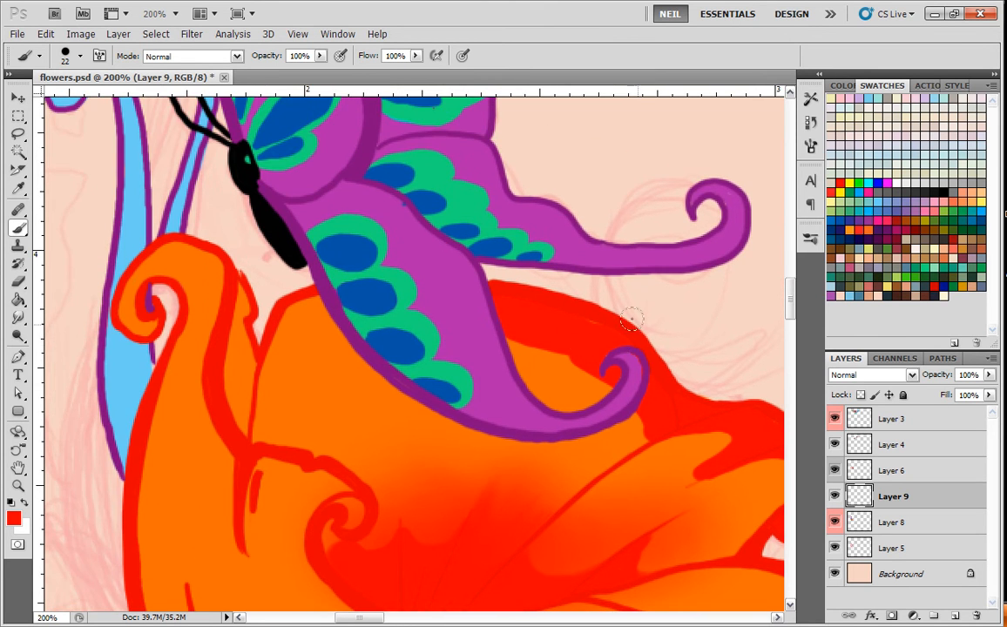
pyautogui.moveTo(287, 302)
pyautogui.mouseDown()
pyautogui.moveTo(328, 302)
pyautogui.moveTo(262, 318)
pyautogui.moveTo(244, 396)
pyautogui.mouseUp()
pyautogui.moveTo(250, 351); pyautogui.dragTo(238, 284)
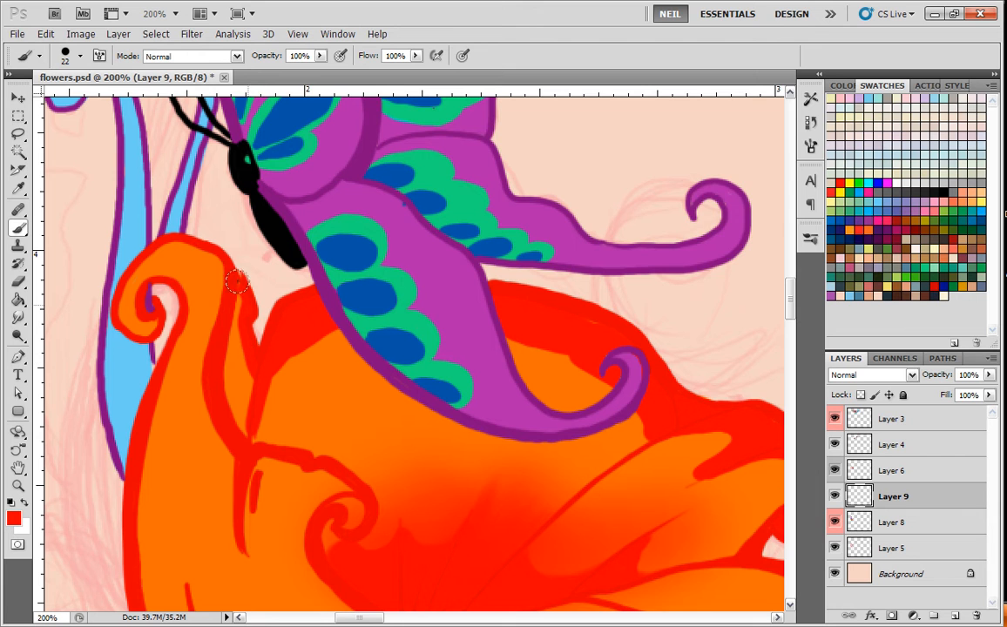
# Paint solid red shadow along the left petal's curled tip, outer edge and base, and thicken its inner fold.
pyautogui.moveTo(238, 332); pyautogui.dragTo(334, 340)
pyautogui.moveTo(244, 320); pyautogui.dragTo(235, 262)
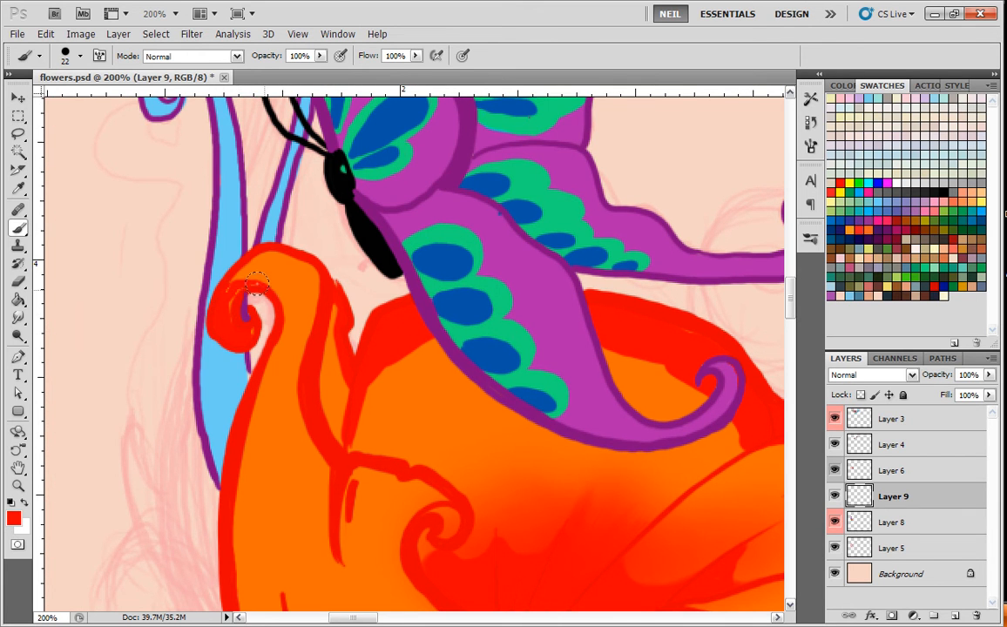
pyautogui.moveTo(271, 284)
pyautogui.mouseDown()
pyautogui.moveTo(263, 365)
pyautogui.moveTo(275, 444)
pyautogui.moveTo(232, 263)
pyautogui.moveTo(225, 157)
pyautogui.moveTo(201, 286)
pyautogui.moveTo(240, 470)
pyautogui.moveTo(203, 230)
pyautogui.moveTo(253, 479)
pyautogui.moveTo(203, 368)
pyautogui.moveTo(263, 514)
pyautogui.mouseUp()
pyautogui.moveTo(257, 468)
pyautogui.mouseDown()
pyautogui.moveTo(272, 508)
pyautogui.moveTo(375, 496)
pyautogui.moveTo(397, 514)
pyautogui.moveTo(349, 531)
pyautogui.moveTo(393, 562)
pyautogui.mouseUp()
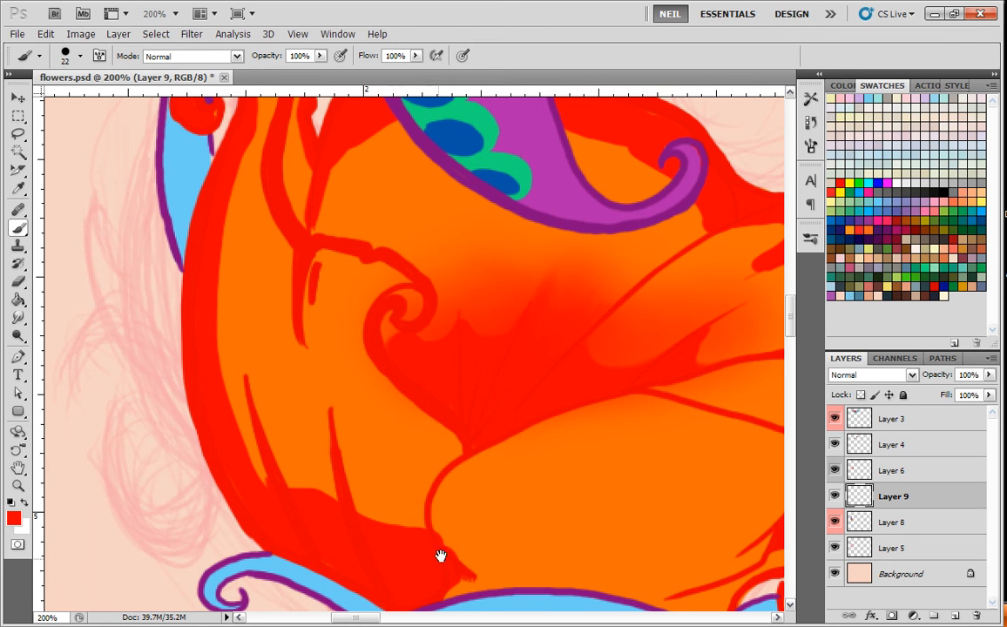
pyautogui.moveTo(556, 533); pyautogui.dragTo(452, 455)
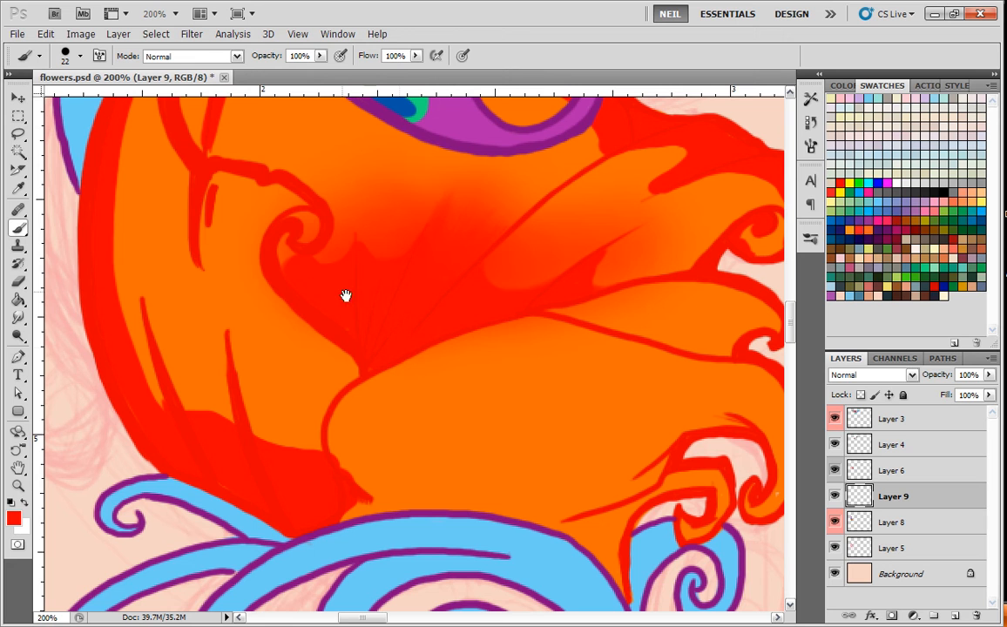
pyautogui.moveTo(197, 186)
pyautogui.mouseDown()
pyautogui.moveTo(213, 163)
pyautogui.moveTo(200, 265)
pyautogui.moveTo(204, 185)
pyautogui.moveTo(235, 176)
pyautogui.moveTo(285, 186)
pyautogui.mouseUp()
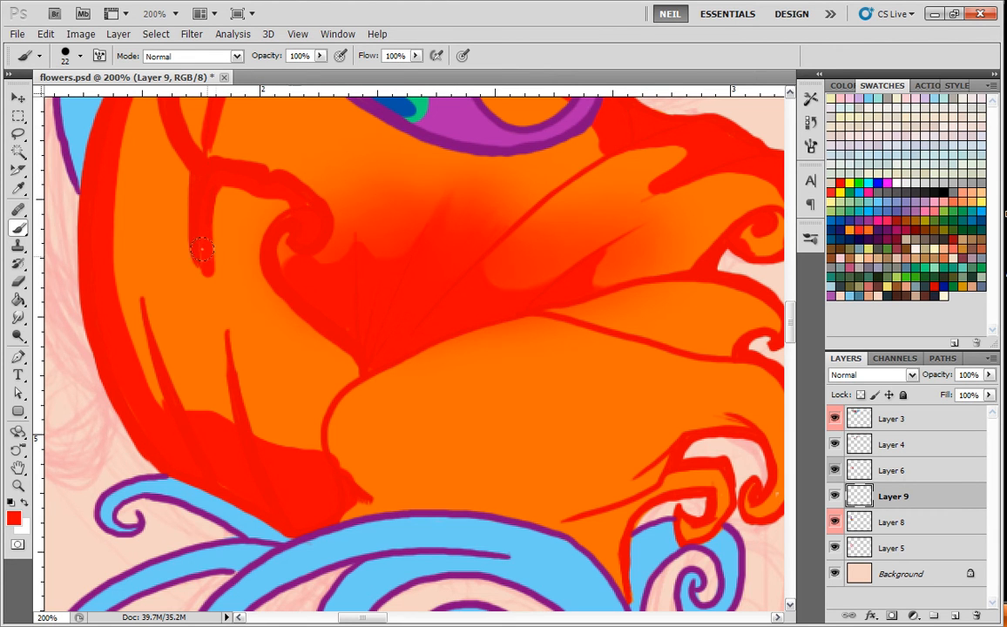
pyautogui.moveTo(196, 109); pyautogui.dragTo(202, 348)
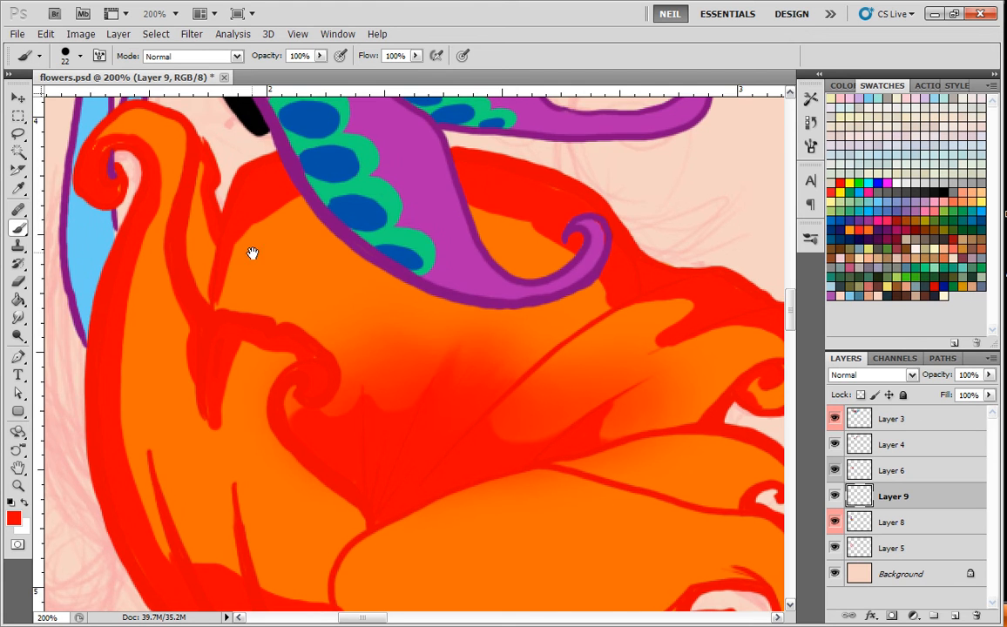
# Paint solid red shadow along the large front petal's left and lower edges down to the flower's base.
pyautogui.moveTo(487, 468); pyautogui.dragTo(414, 263)
pyautogui.moveTo(260, 398)
pyautogui.mouseDown()
pyautogui.moveTo(291, 447)
pyautogui.moveTo(277, 420)
pyautogui.moveTo(330, 316)
pyautogui.moveTo(284, 384)
pyautogui.moveTo(337, 451)
pyautogui.mouseUp()
pyautogui.moveTo(270, 356)
pyautogui.mouseDown()
pyautogui.moveTo(353, 443)
pyautogui.moveTo(541, 454)
pyautogui.moveTo(546, 513)
pyautogui.moveTo(532, 490)
pyautogui.moveTo(274, 464)
pyautogui.mouseUp()
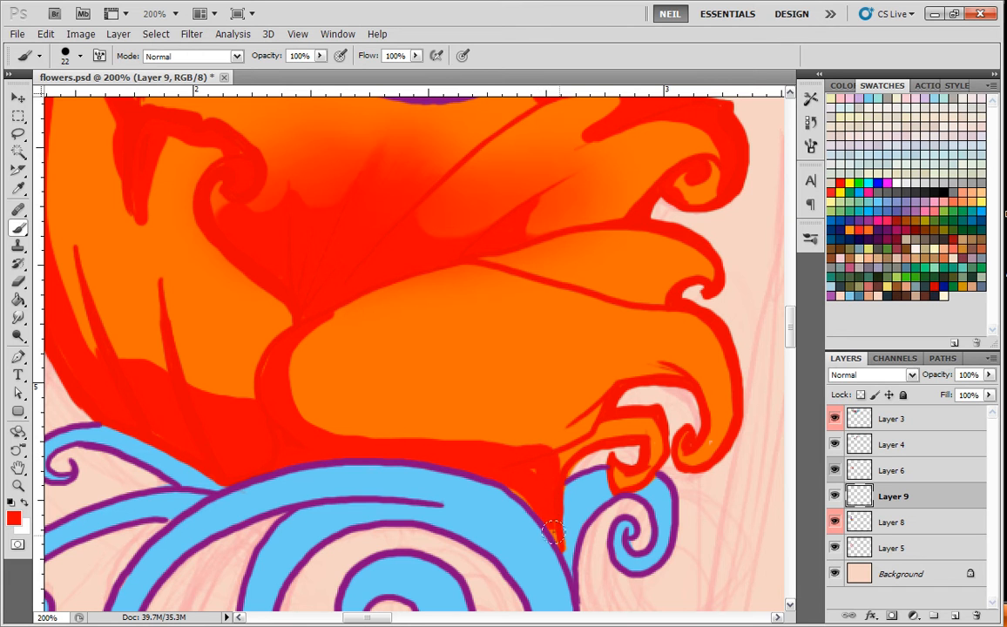
# Paint solid red shadow around the front petal's curled end and along the underside of the small middle petal.
pyautogui.moveTo(583, 443)
pyautogui.mouseDown()
pyautogui.moveTo(632, 429)
pyautogui.moveTo(641, 344)
pyautogui.moveTo(562, 332)
pyautogui.moveTo(523, 361)
pyautogui.moveTo(588, 398)
pyautogui.moveTo(599, 381)
pyautogui.moveTo(470, 417)
pyautogui.moveTo(308, 424)
pyautogui.mouseUp()
pyautogui.moveTo(661, 337); pyautogui.dragTo(650, 402)
pyautogui.moveTo(601, 307); pyautogui.dragTo(474, 326)
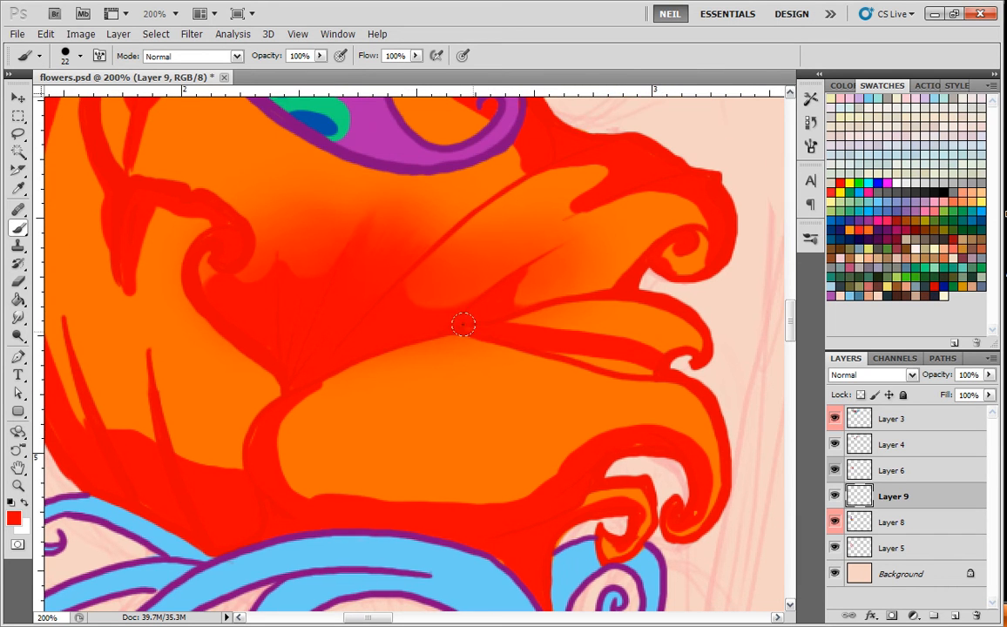
pyautogui.moveTo(648, 364); pyautogui.dragTo(650, 358)
pyautogui.moveTo(580, 305); pyautogui.dragTo(524, 312)
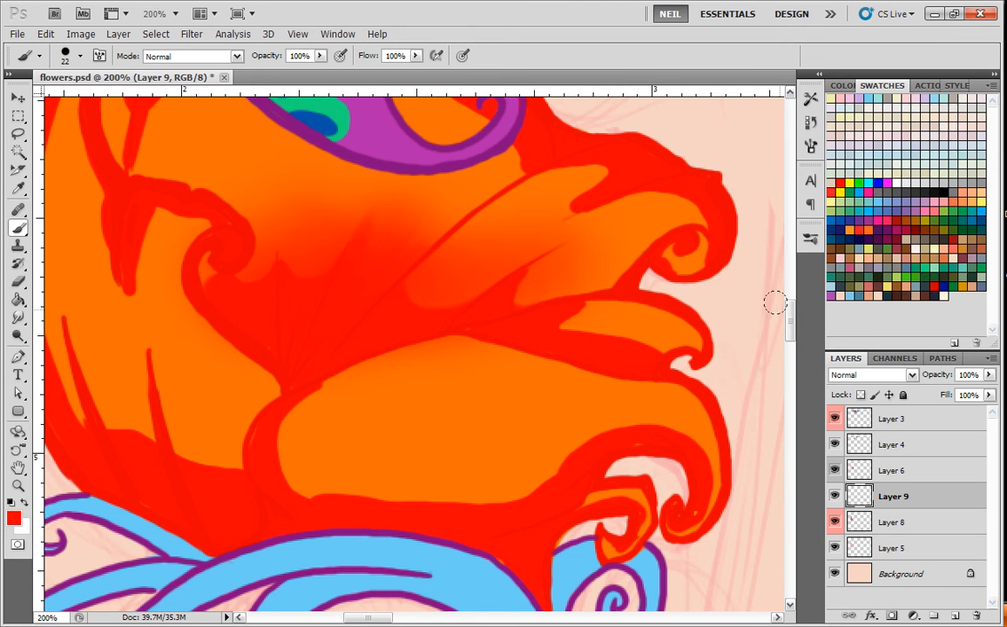
pyautogui.hotkey('ctrl', '-')
pyautogui.hotkey('ctrl', '-')
pyautogui.hotkey('ctrl', '-')
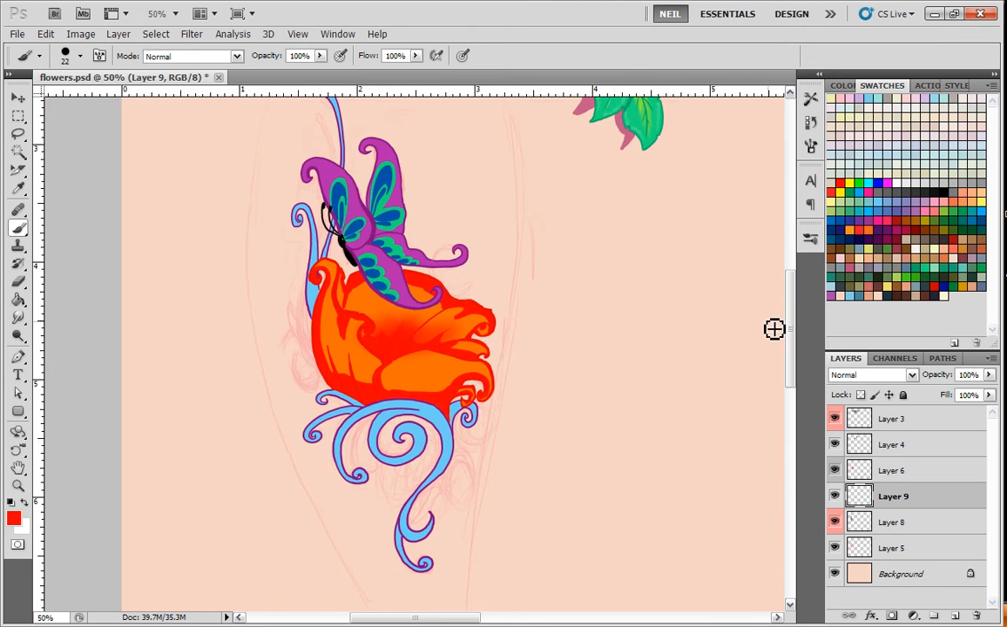
# Blend soft red shading into the left petal's base and lower outer edge with a soft 46 px brush.
pyautogui.hotkey('ctrl', '+')
pyautogui.hotkey('ctrl', '+')
pyautogui.hotkey('ctrl', '+')
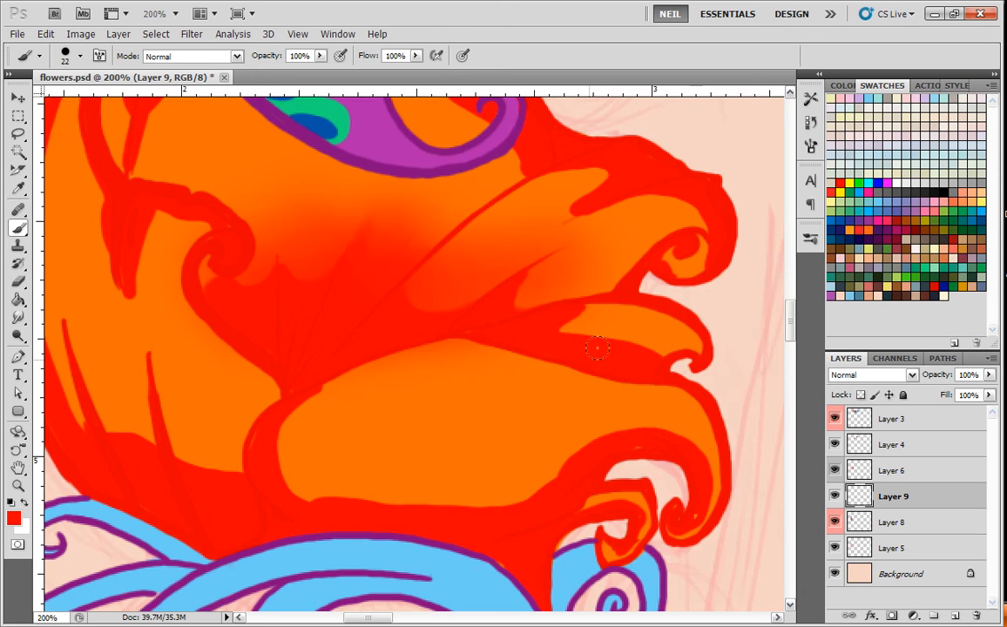
pyautogui.rightClick(740, 301)
pyautogui.click(640, 366)
pyautogui.press('space')
pyautogui.click(222, 452)
pyautogui.click(450, 252)
pyautogui.press('space')
pyautogui.moveTo(220, 350); pyautogui.dragTo(381, 365)
pyautogui.hotkey('ctrl', 'z')
pyautogui.moveTo(353, 418)
pyautogui.mouseDown()
pyautogui.moveTo(382, 461)
pyautogui.moveTo(367, 391)
pyautogui.mouseUp()
pyautogui.moveTo(355, 498)
pyautogui.mouseDown()
pyautogui.moveTo(290, 319)
pyautogui.moveTo(272, 365)
pyautogui.mouseUp()
pyautogui.moveTo(324, 501); pyautogui.dragTo(217, 276)
pyautogui.moveTo(248, 399)
pyautogui.mouseDown()
pyautogui.moveTo(209, 353)
pyautogui.moveTo(201, 315)
pyautogui.mouseUp()
# Soften the shadow edges along the left petal's upper part and curled tip with soft red strokes.
pyautogui.press('space')
pyautogui.moveTo(242, 374)
pyautogui.mouseDown()
pyautogui.moveTo(257, 404)
pyautogui.moveTo(220, 266)
pyautogui.mouseUp()
pyautogui.press('space')
pyautogui.moveTo(228, 348); pyautogui.dragTo(259, 482)
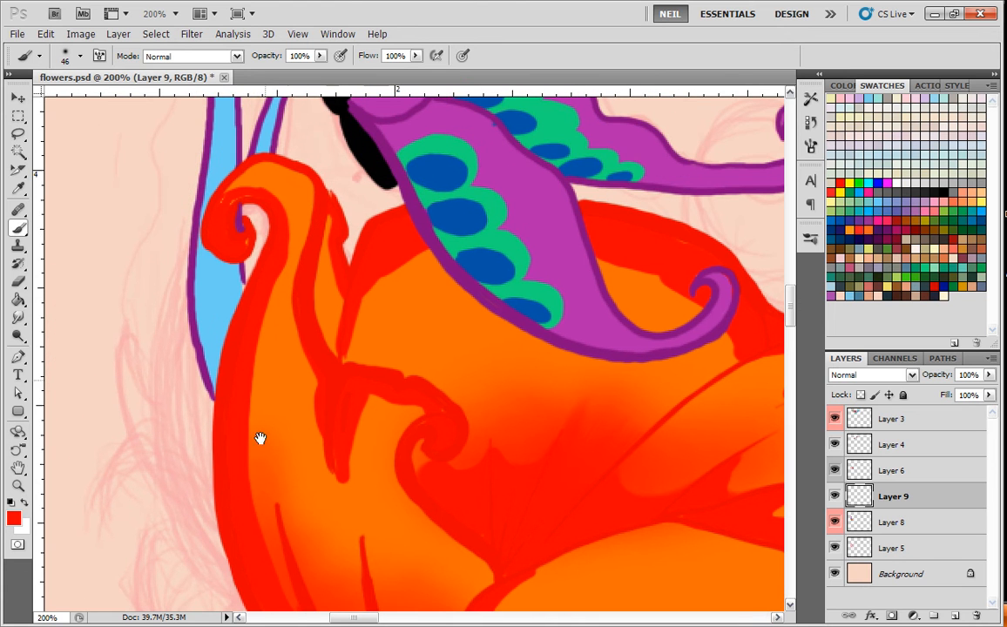
pyautogui.moveTo(227, 212); pyautogui.dragTo(233, 161)
pyautogui.moveTo(240, 340); pyautogui.dragTo(256, 240)
pyautogui.moveTo(230, 312); pyautogui.dragTo(237, 439)
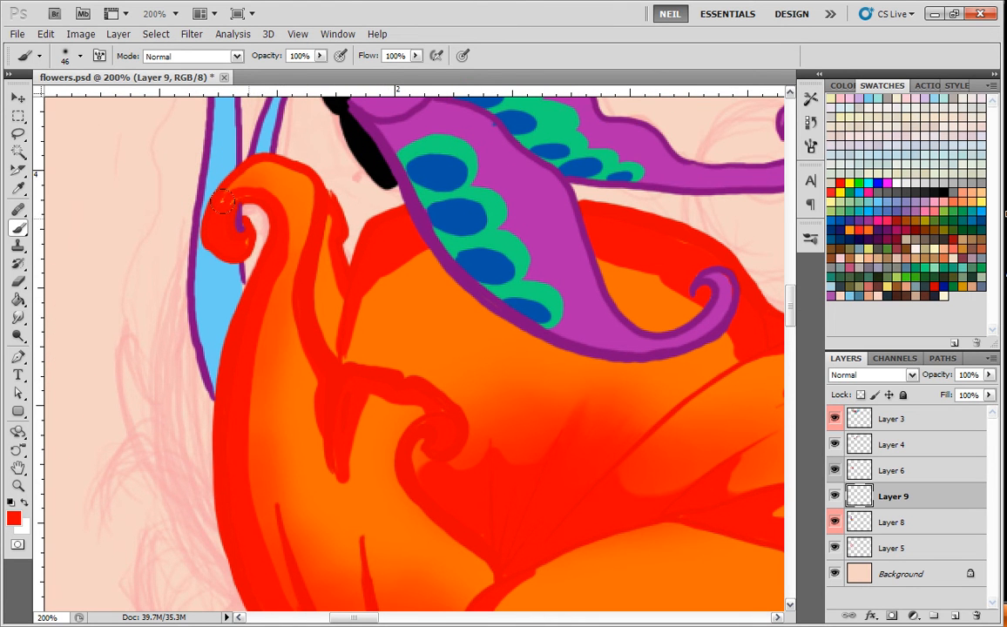
pyautogui.press('space')
pyautogui.moveTo(359, 395); pyautogui.dragTo(291, 291)
pyautogui.moveTo(258, 366); pyautogui.dragTo(233, 265)
# Blend soft red shading inward from the large front petal's left and lower edges.
pyautogui.press('space')
pyautogui.moveTo(548, 485); pyautogui.dragTo(457, 330)
pyautogui.moveTo(373, 319)
pyautogui.mouseDown()
pyautogui.moveTo(371, 414)
pyautogui.moveTo(488, 413)
pyautogui.mouseUp()
pyautogui.moveTo(408, 422); pyautogui.dragTo(601, 413)
pyautogui.moveTo(457, 408); pyautogui.dragTo(380, 367)
pyautogui.press('space')
pyautogui.moveTo(625, 372); pyautogui.dragTo(555, 340)
pyautogui.moveTo(342, 397); pyautogui.dragTo(315, 381)
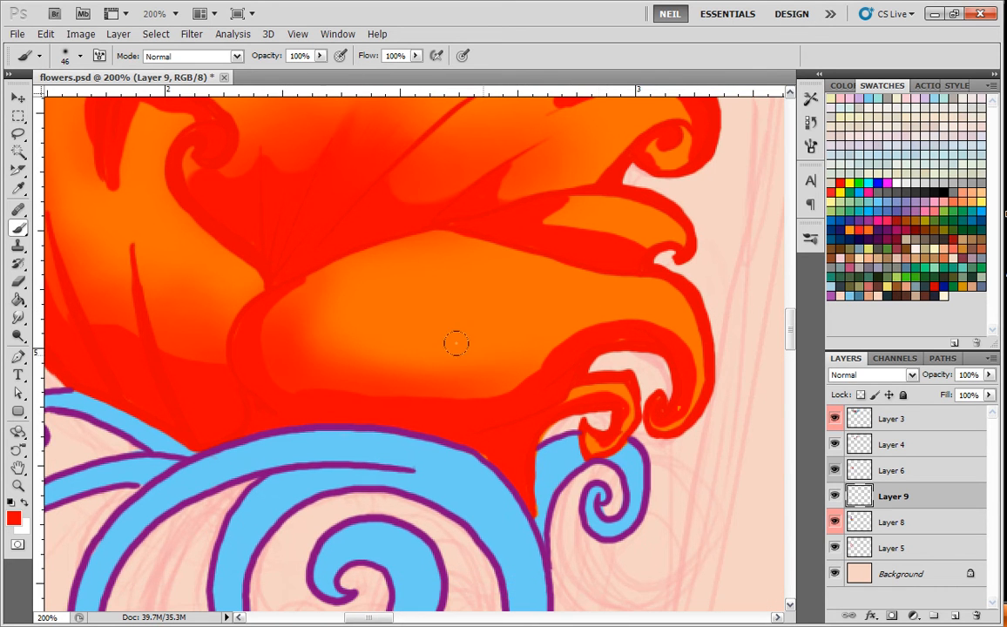
# Soften the shadow edges on the front petal's curled end and the upper right petals with soft red strokes.
pyautogui.moveTo(677, 337); pyautogui.dragTo(528, 366)
pyautogui.press('space')
pyautogui.moveTo(621, 319); pyautogui.dragTo(634, 396)
pyautogui.moveTo(671, 316)
pyautogui.mouseDown()
pyautogui.moveTo(528, 281)
pyautogui.moveTo(589, 415)
pyautogui.mouseUp()
pyautogui.press('space')
pyautogui.moveTo(724, 285)
pyautogui.mouseDown()
pyautogui.moveTo(517, 180)
pyautogui.moveTo(429, 156)
pyautogui.mouseUp()
pyautogui.moveTo(521, 191)
pyautogui.mouseDown()
pyautogui.moveTo(201, 202)
pyautogui.moveTo(175, 283)
pyautogui.mouseUp()
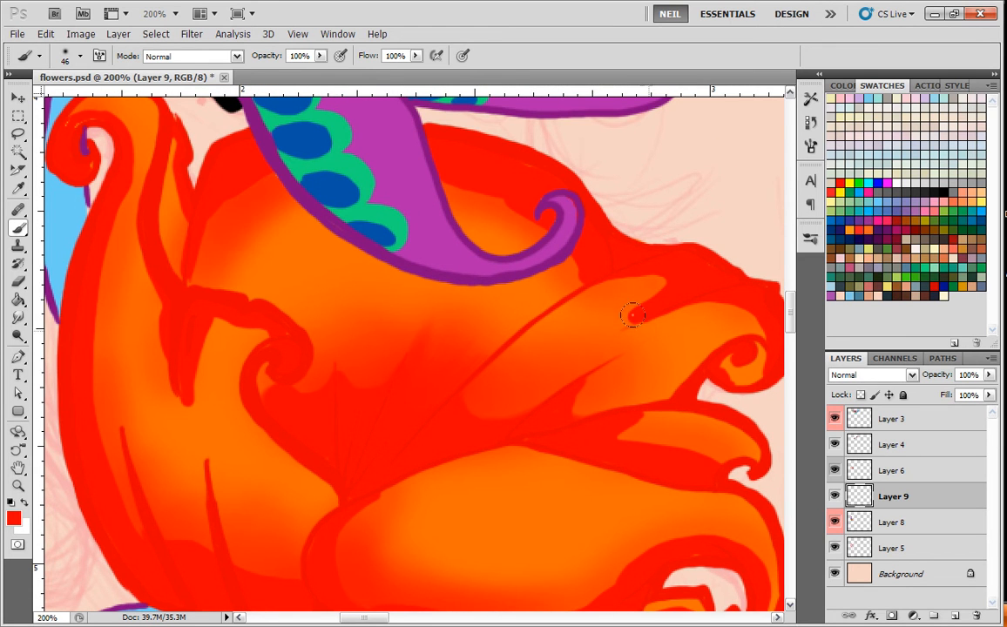
# Blend soft red shading into the back petal's outer edge behind the butterfly's lower wing.
pyautogui.hotkey('ctrl', '-')
pyautogui.hotkey('ctrl', '-')
pyautogui.hotkey('ctrl', '+')
pyautogui.hotkey('ctrl', '+')
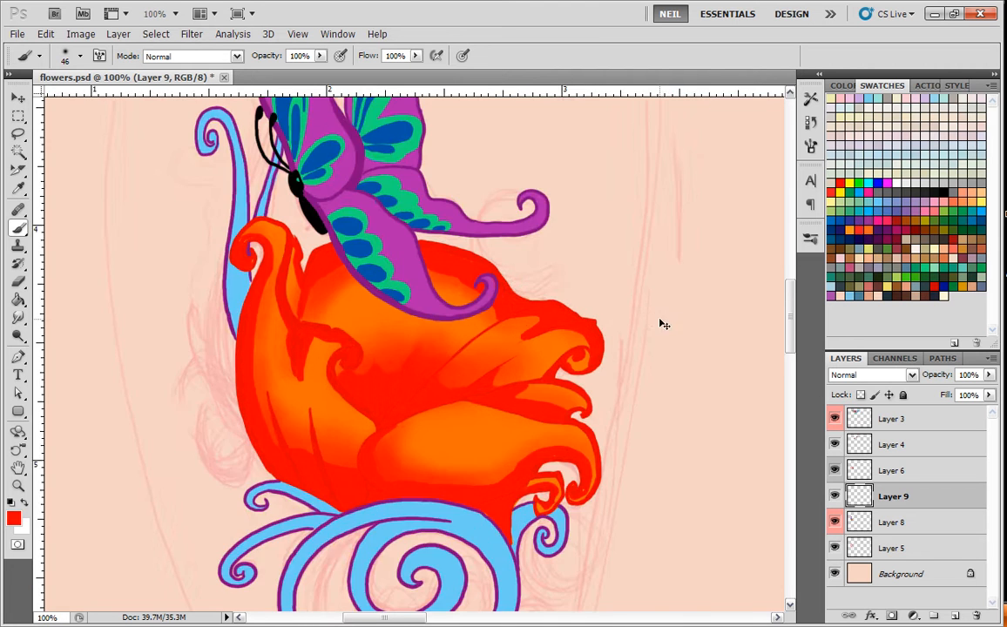
pyautogui.moveTo(264, 228); pyautogui.dragTo(386, 349)
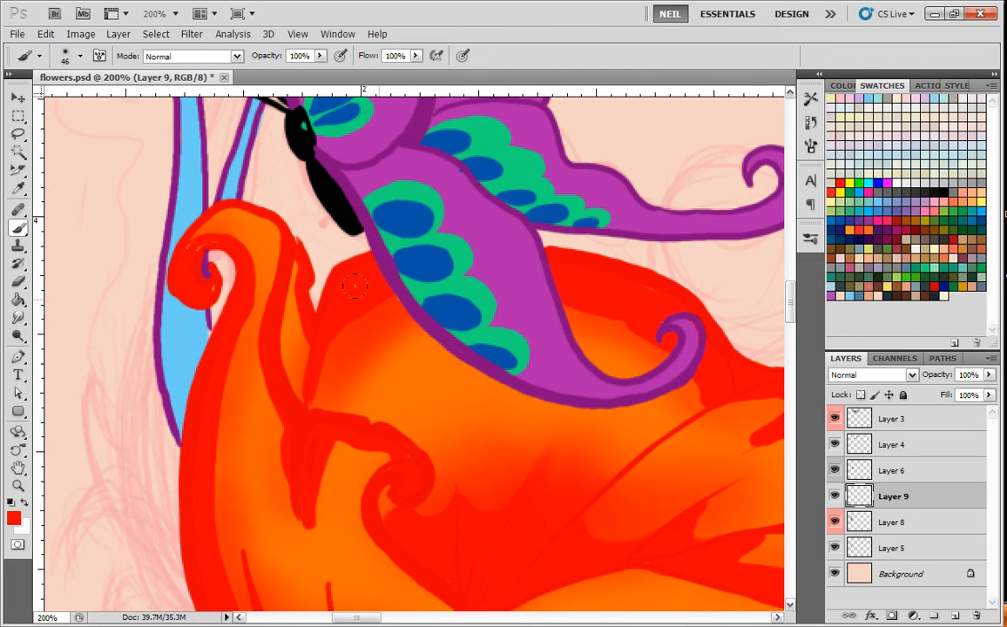
pyautogui.moveTo(558, 300); pyautogui.dragTo(652, 295)
pyautogui.moveTo(523, 292); pyautogui.dragTo(677, 375)
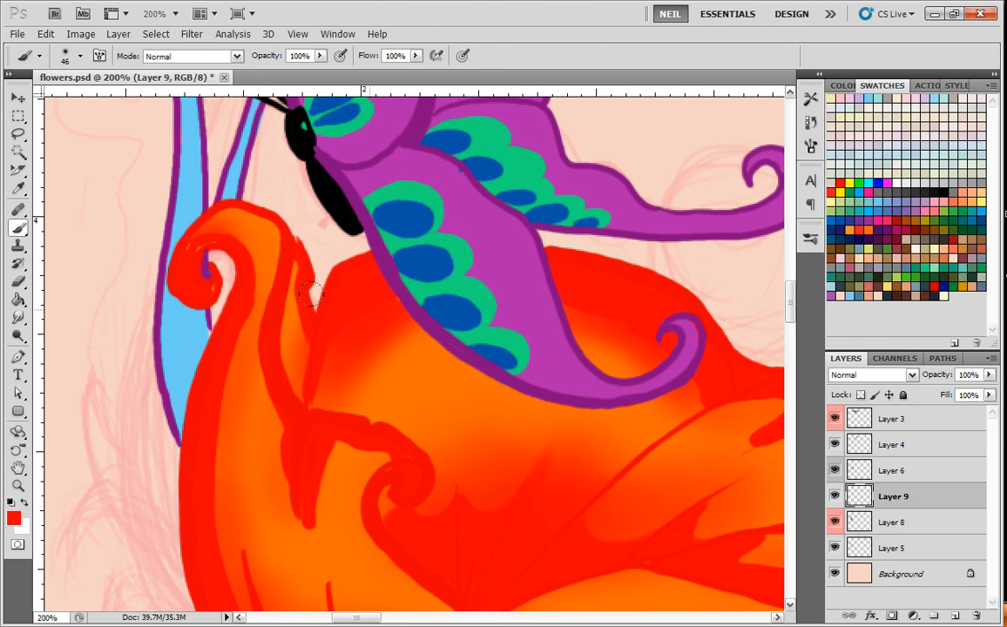
# Paint soft orange over the central red shadow between the back petal's veins, keeping the vein lines distinct.
pyautogui.moveTo(531, 439); pyautogui.dragTo(469, 335)
pyautogui.moveTo(563, 399)
pyautogui.mouseDown()
pyautogui.moveTo(535, 345)
pyautogui.moveTo(518, 265)
pyautogui.moveTo(535, 297)
pyautogui.moveTo(568, 471)
pyautogui.mouseUp()
pyautogui.hotkey('ctrl', '-')
pyautogui.hotkey('ctrl', '-')
pyautogui.hotkey('ctrl', '+')
pyautogui.hotkey('ctrl', '+')
pyautogui.moveTo(564, 338)
pyautogui.mouseDown()
pyautogui.moveTo(575, 319)
pyautogui.moveTo(501, 253)
pyautogui.mouseUp()
pyautogui.moveTo(305, 272); pyautogui.dragTo(265, 322)
pyautogui.moveTo(586, 438)
pyautogui.mouseDown()
pyautogui.moveTo(576, 441)
pyautogui.moveTo(498, 336)
pyautogui.mouseUp()
pyautogui.moveTo(314, 295)
pyautogui.mouseDown()
pyautogui.moveTo(306, 245)
pyautogui.moveTo(368, 362)
pyautogui.moveTo(404, 342)
pyautogui.moveTo(457, 364)
pyautogui.mouseUp()
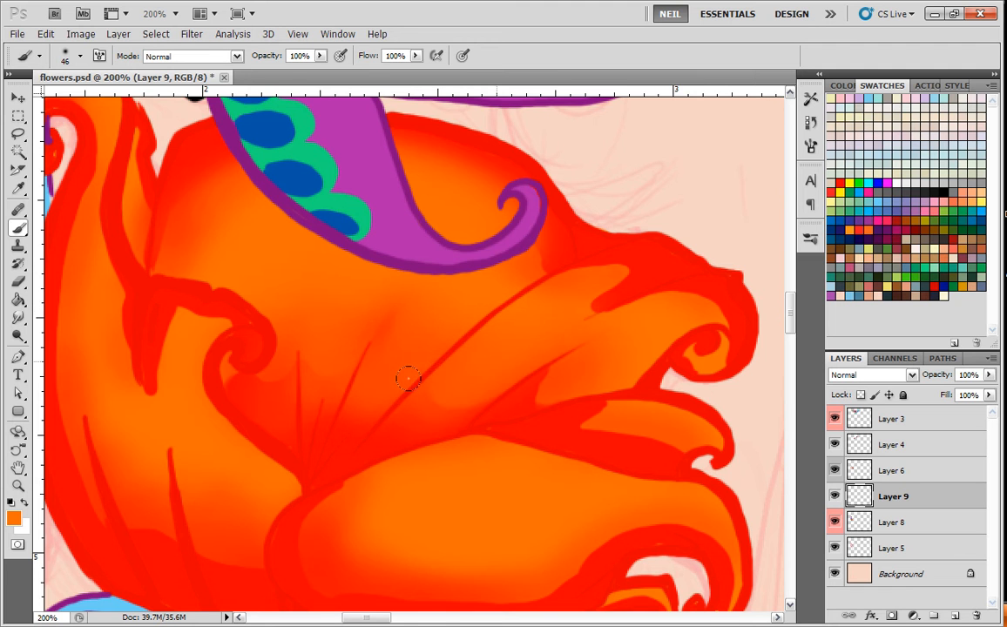
# Lighten the red shading on the left, front and small right petals with soft orange strokes.
pyautogui.moveTo(611, 354); pyautogui.dragTo(533, 319)
pyautogui.moveTo(420, 307); pyautogui.dragTo(391, 340)
pyautogui.moveTo(552, 281)
pyautogui.mouseDown()
pyautogui.moveTo(527, 265)
pyautogui.moveTo(547, 225)
pyautogui.moveTo(477, 237)
pyautogui.mouseUp()
pyautogui.moveTo(326, 447)
pyautogui.mouseDown()
pyautogui.moveTo(506, 306)
pyautogui.moveTo(590, 290)
pyautogui.moveTo(492, 349)
pyautogui.mouseUp()
pyautogui.moveTo(331, 177); pyautogui.dragTo(320, 302)
pyautogui.moveTo(218, 261)
pyautogui.mouseDown()
pyautogui.moveTo(248, 131)
pyautogui.moveTo(265, 433)
pyautogui.moveTo(330, 457)
pyautogui.moveTo(380, 457)
pyautogui.moveTo(376, 486)
pyautogui.mouseUp()
pyautogui.moveTo(554, 417)
pyautogui.mouseDown()
pyautogui.moveTo(426, 310)
pyautogui.moveTo(454, 377)
pyautogui.moveTo(571, 351)
pyautogui.moveTo(580, 399)
pyautogui.mouseUp()
pyautogui.moveTo(607, 394)
pyautogui.mouseDown()
pyautogui.moveTo(458, 402)
pyautogui.moveTo(547, 355)
pyautogui.moveTo(266, 417)
pyautogui.mouseUp()
pyautogui.moveTo(514, 355); pyautogui.dragTo(609, 342)
pyautogui.moveTo(576, 281); pyautogui.dragTo(400, 268)
pyautogui.moveTo(364, 333); pyautogui.dragTo(472, 488)
pyautogui.hotkey('ctrl', '-')
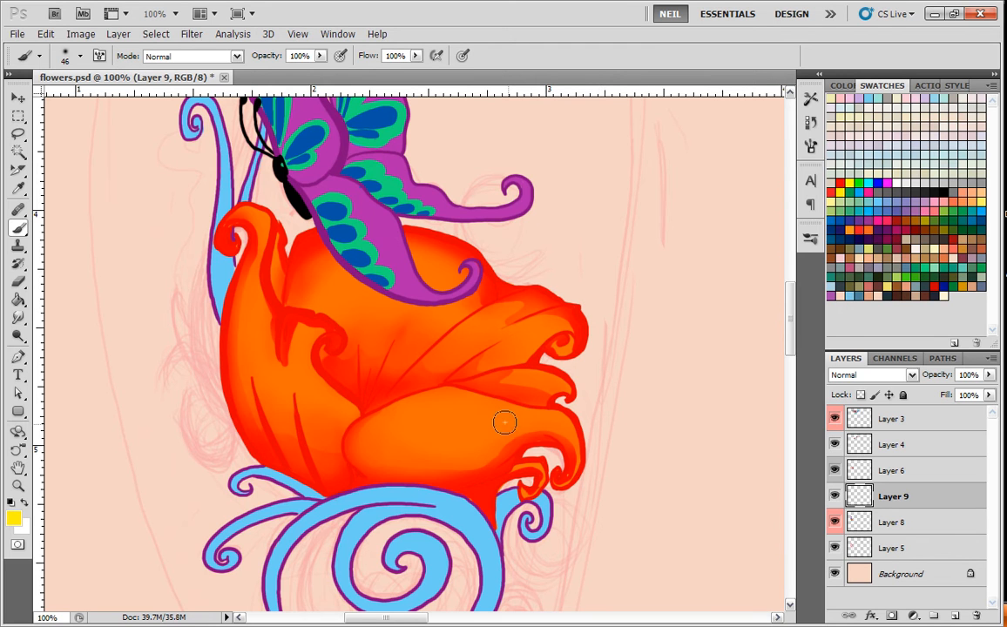
# Add soft yellow highlights to the middles of the front, left, upper right and back petals with the 46 px brush.
pyautogui.moveTo(505, 415); pyautogui.dragTo(463, 404)
pyautogui.moveTo(306, 335)
pyautogui.mouseDown()
pyautogui.moveTo(270, 353)
pyautogui.moveTo(303, 343)
pyautogui.mouseUp()
pyautogui.moveTo(497, 346)
pyautogui.mouseDown()
pyautogui.moveTo(515, 333)
pyautogui.moveTo(457, 352)
pyautogui.moveTo(451, 334)
pyautogui.mouseUp()
pyautogui.moveTo(481, 280)
pyautogui.mouseDown()
pyautogui.moveTo(411, 255)
pyautogui.moveTo(375, 287)
pyautogui.moveTo(381, 233)
pyautogui.moveTo(339, 287)
pyautogui.mouseUp()
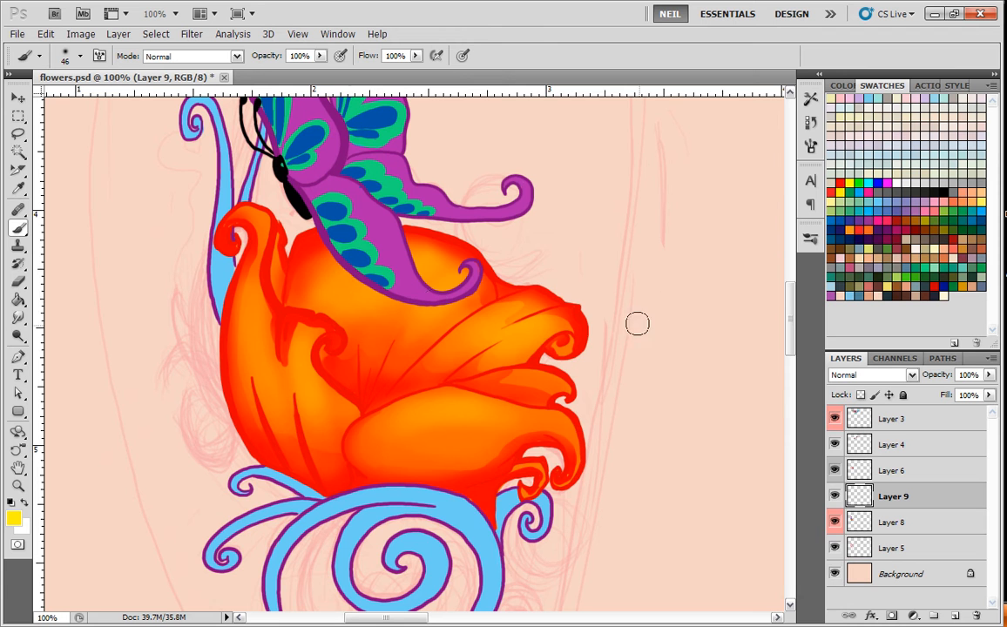
# Hatch fine yellow highlight strokes across the upper right petal with a 3 px brush.
pyautogui.rightClick(491, 361)
pyautogui.doubleClick(589, 370)
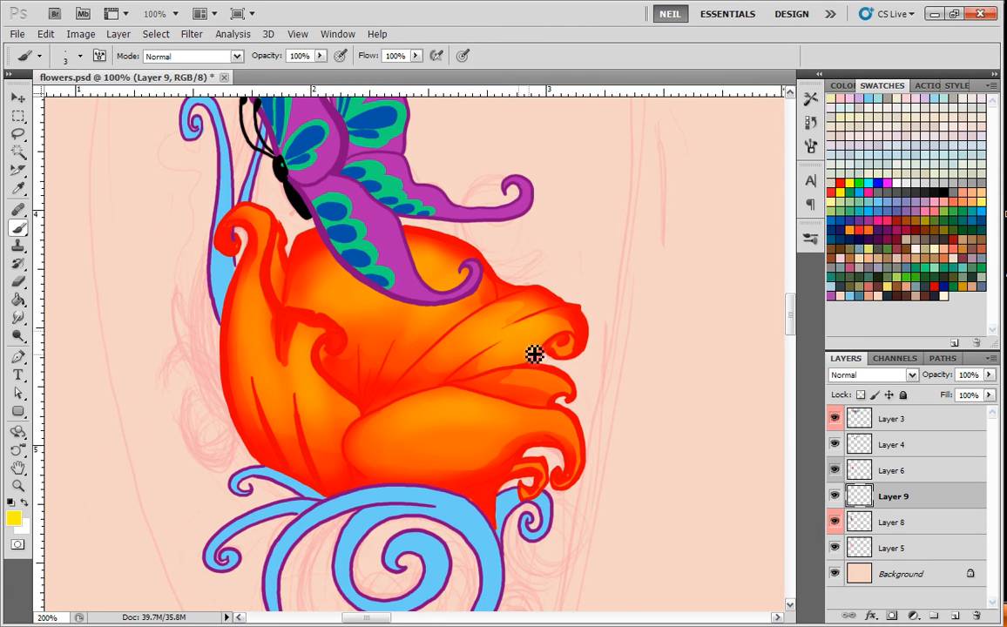
pyautogui.hotkey('ctrl', '+')
pyautogui.hotkey('ctrl', '+')
pyautogui.moveTo(761, 243); pyautogui.dragTo(522, 367)
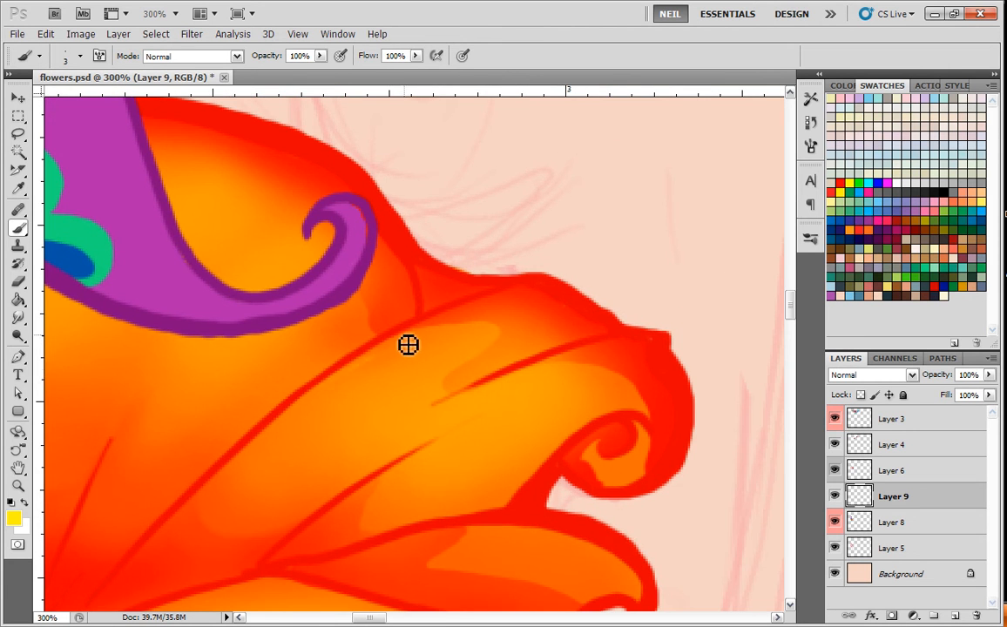
pyautogui.moveTo(370, 387); pyautogui.dragTo(391, 376)
pyautogui.moveTo(337, 397)
pyautogui.mouseDown()
pyautogui.moveTo(400, 359)
pyautogui.moveTo(344, 396)
pyautogui.moveTo(411, 382)
pyautogui.moveTo(447, 356)
pyautogui.moveTo(373, 398)
pyautogui.moveTo(422, 382)
pyautogui.moveTo(364, 427)
pyautogui.moveTo(419, 386)
pyautogui.moveTo(369, 432)
pyautogui.moveTo(473, 379)
pyautogui.moveTo(375, 452)
pyautogui.moveTo(465, 420)
pyautogui.mouseUp()
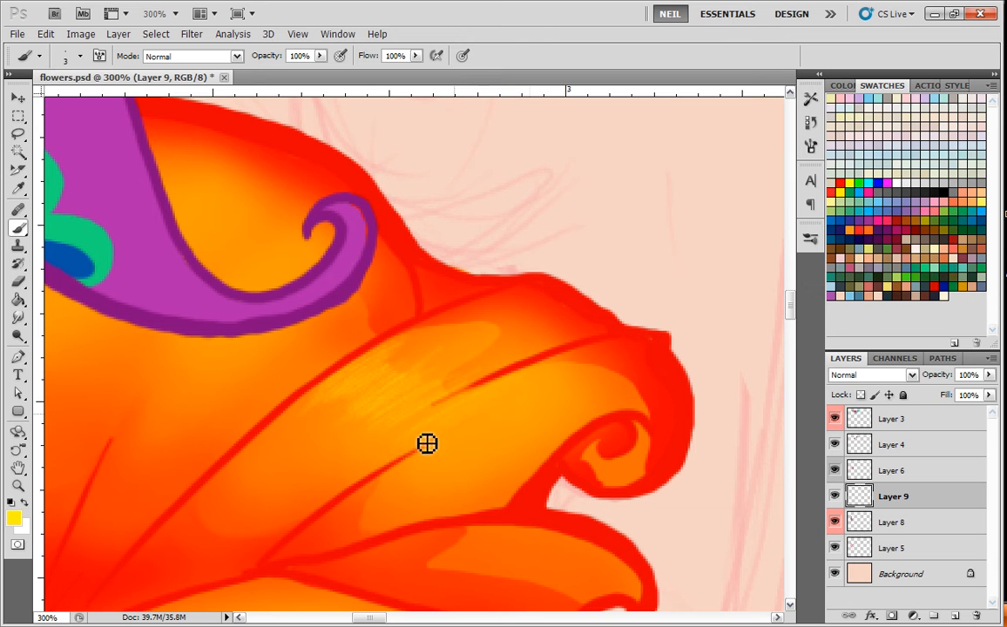
pyautogui.hotkey('ctrl', '-')
pyautogui.hotkey('ctrl', '-')
pyautogui.hotkey('ctrl', '-')
pyautogui.hotkey('ctrl', '+')
pyautogui.hotkey('ctrl', '+')
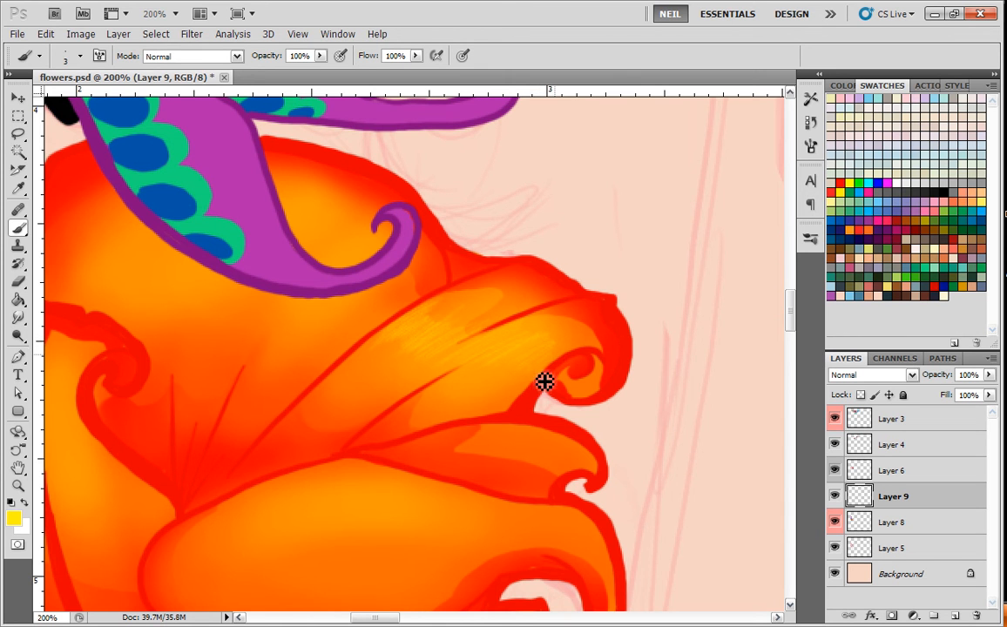
pyautogui.moveTo(384, 416); pyautogui.dragTo(559, 465)
# Examine the fine highlight strokes on the finished green leaves below the red rose as a reference.
pyautogui.hotkey('ctrl', '-')
pyautogui.hotkey('ctrl', '-')
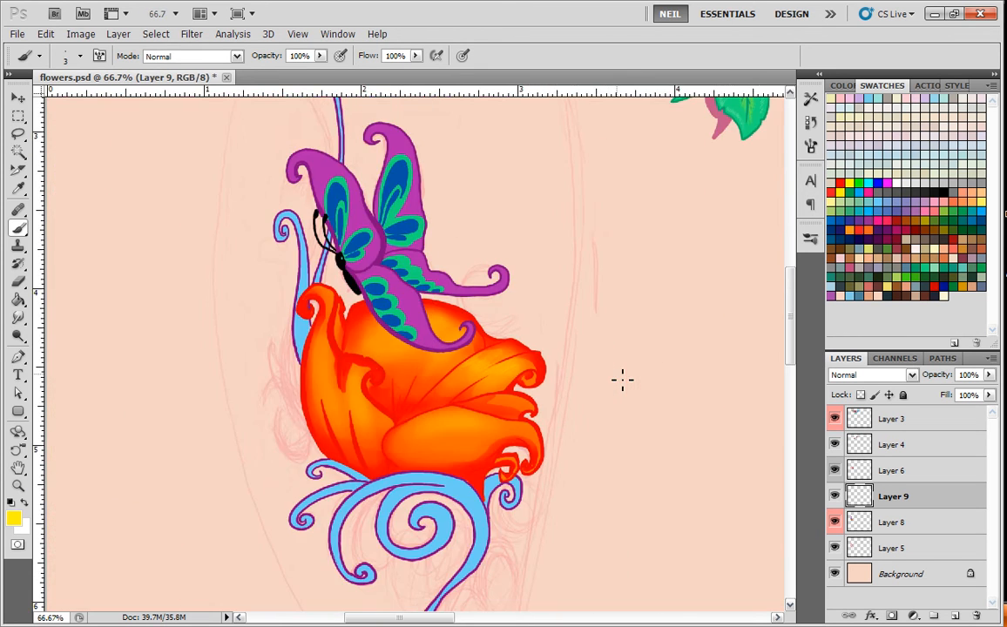
pyautogui.hotkey('ctrl', '-')
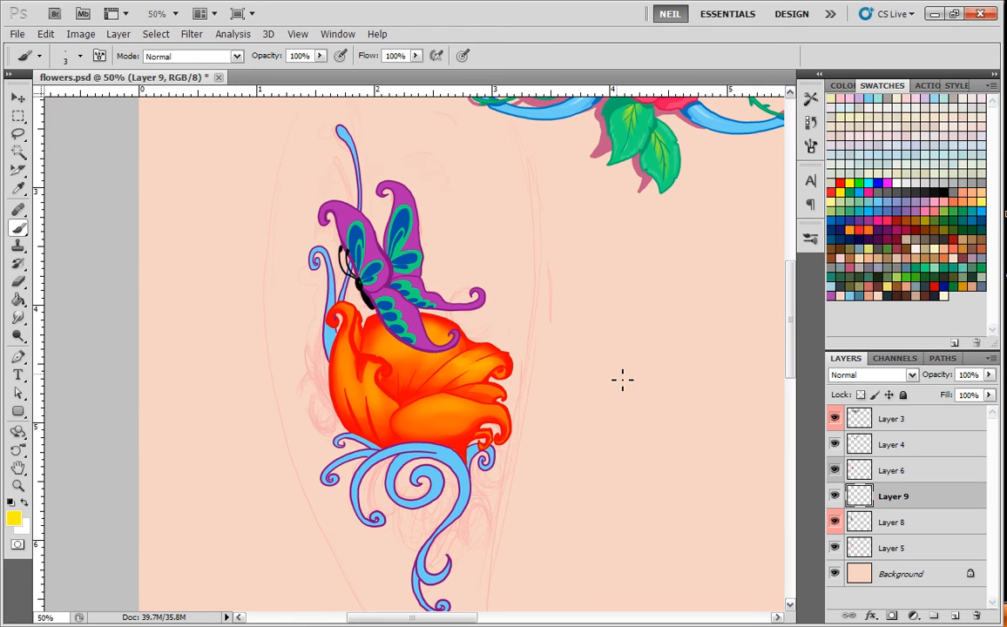
pyautogui.moveTo(684, 253); pyautogui.dragTo(551, 425)
pyautogui.hotkey('ctrl', '+')
pyautogui.hotkey('ctrl', '+')
pyautogui.hotkey('ctrl', '+')
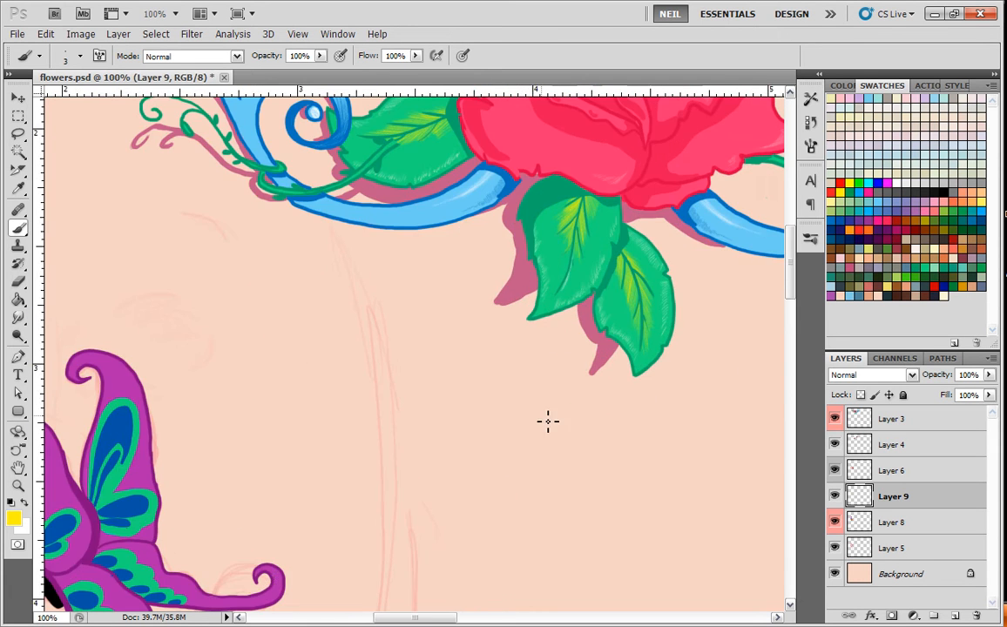
pyautogui.hotkey('ctrl', '-')
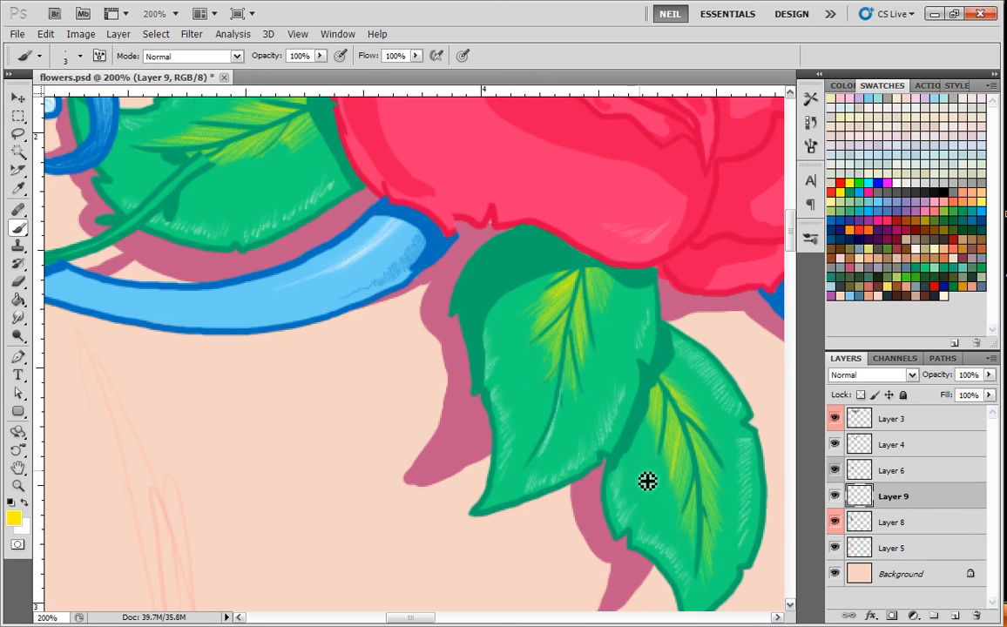
pyautogui.hotkey('ctrl', '-')
pyautogui.hotkey('ctrl', '-')
pyautogui.moveTo(380, 516); pyautogui.dragTo(471, 325)
pyautogui.hotkey('ctrl', '+')
pyautogui.hotkey('ctrl', '+')
pyautogui.hotkey('ctrl', '+')
pyautogui.moveTo(468, 473)
pyautogui.mouseDown()
pyautogui.moveTo(474, 443)
pyautogui.moveTo(480, 475)
pyautogui.mouseUp()
# Hatch fine white highlights on the upper right petal and on the back petal around the butterfly's lower wing.
pyautogui.click(895, 178)
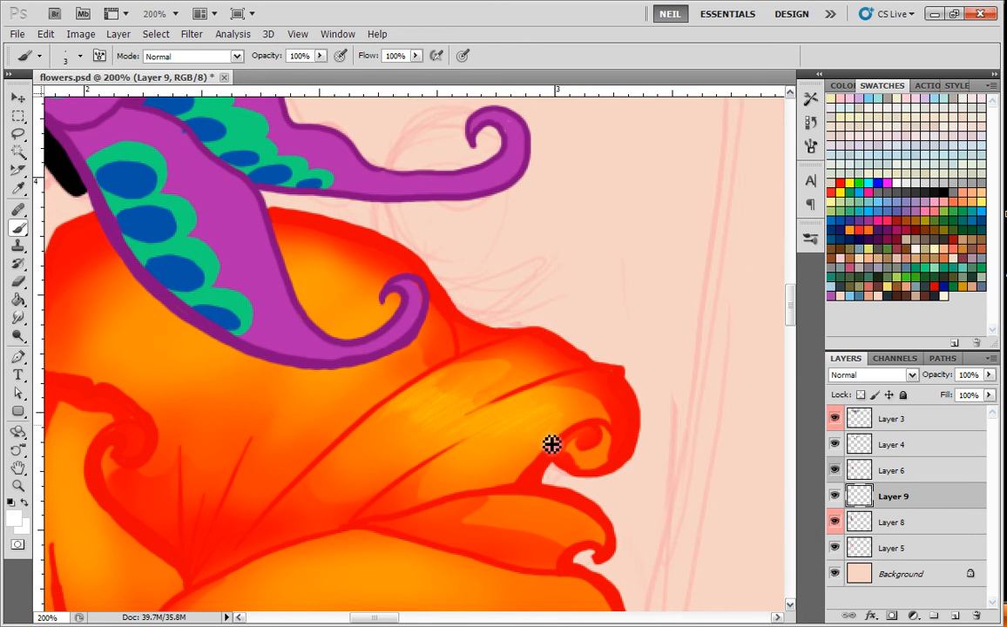
pyautogui.moveTo(549, 429); pyautogui.dragTo(495, 438)
pyautogui.moveTo(464, 375)
pyautogui.mouseDown()
pyautogui.moveTo(383, 427)
pyautogui.moveTo(450, 394)
pyautogui.moveTo(446, 407)
pyautogui.moveTo(472, 425)
pyautogui.mouseUp()
pyautogui.moveTo(419, 402); pyautogui.dragTo(586, 396)
pyautogui.moveTo(608, 354); pyautogui.dragTo(569, 375)
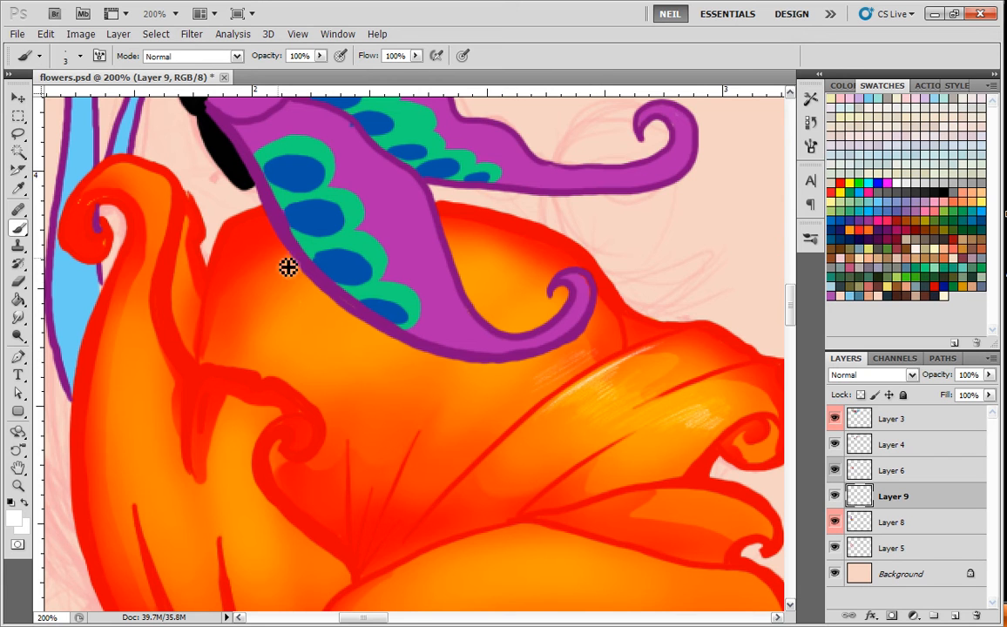
pyautogui.moveTo(269, 277)
pyautogui.mouseDown()
pyautogui.moveTo(272, 297)
pyautogui.moveTo(299, 281)
pyautogui.moveTo(297, 318)
pyautogui.mouseUp()
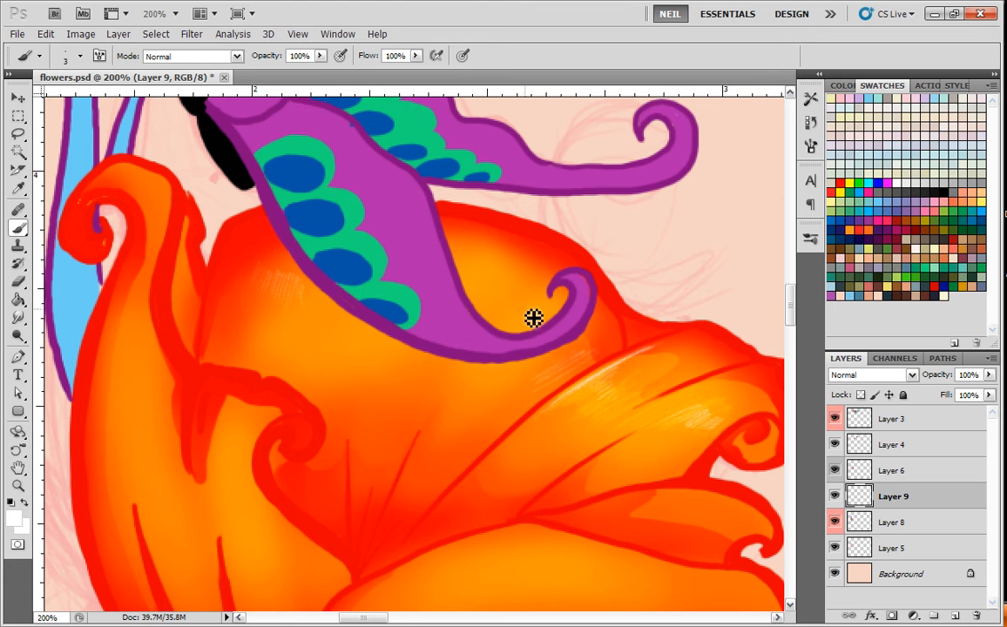
pyautogui.moveTo(516, 324)
pyautogui.mouseDown()
pyautogui.moveTo(539, 315)
pyautogui.moveTo(541, 303)
pyautogui.mouseUp()
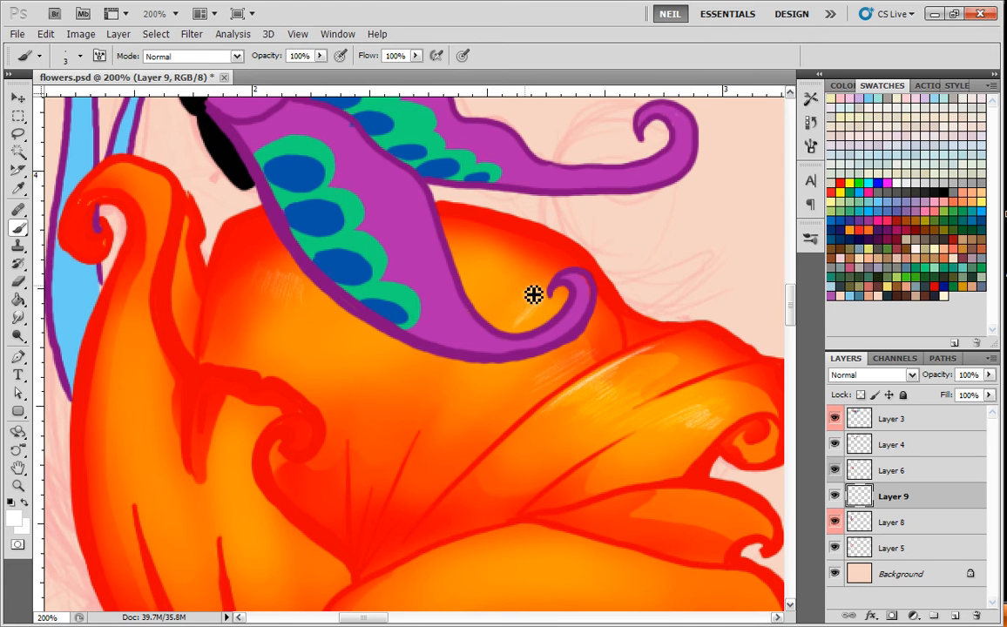
# Add thin white highlight strokes to the left petal's curled tip and beside its inner curl.
pyautogui.hotkey('ctrl', '-')
pyautogui.hotkey('ctrl', '-')
pyautogui.hotkey('ctrl', '-')
pyautogui.hotkey('ctrl', '+')
pyautogui.hotkey('ctrl', '+')
pyautogui.moveTo(321, 309); pyautogui.dragTo(387, 291)
pyautogui.moveTo(216, 160)
pyautogui.mouseDown()
pyautogui.moveTo(251, 201)
pyautogui.moveTo(230, 256)
pyautogui.mouseUp()
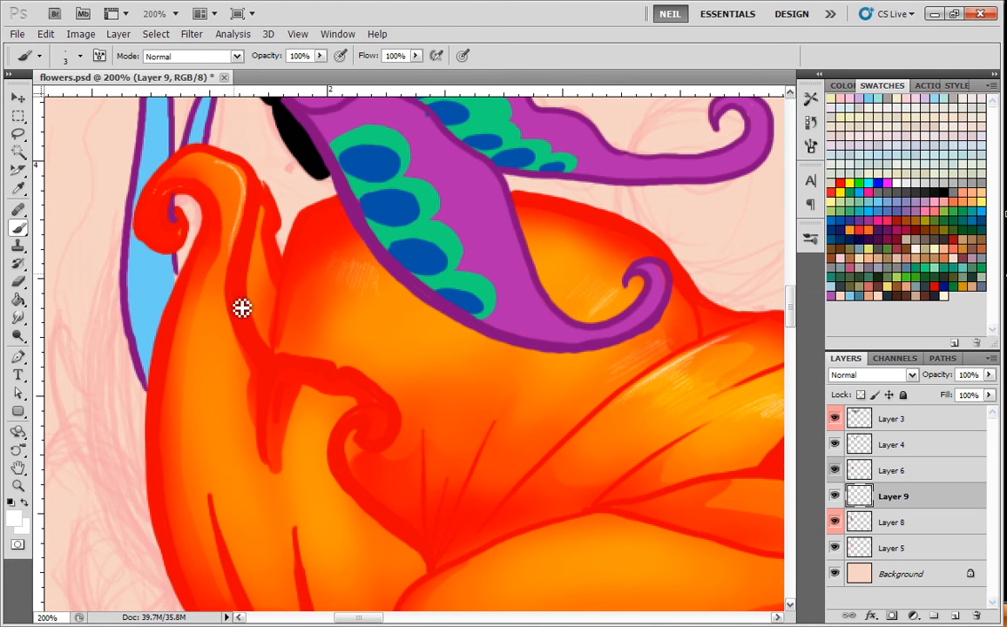
pyautogui.moveTo(344, 387)
pyautogui.mouseDown()
pyautogui.moveTo(306, 320)
pyautogui.moveTo(278, 345)
pyautogui.mouseUp()
# Hatch thin white highlights along the front petal's upper surface and on the bend of its curled end.
pyautogui.moveTo(531, 500); pyautogui.dragTo(435, 404)
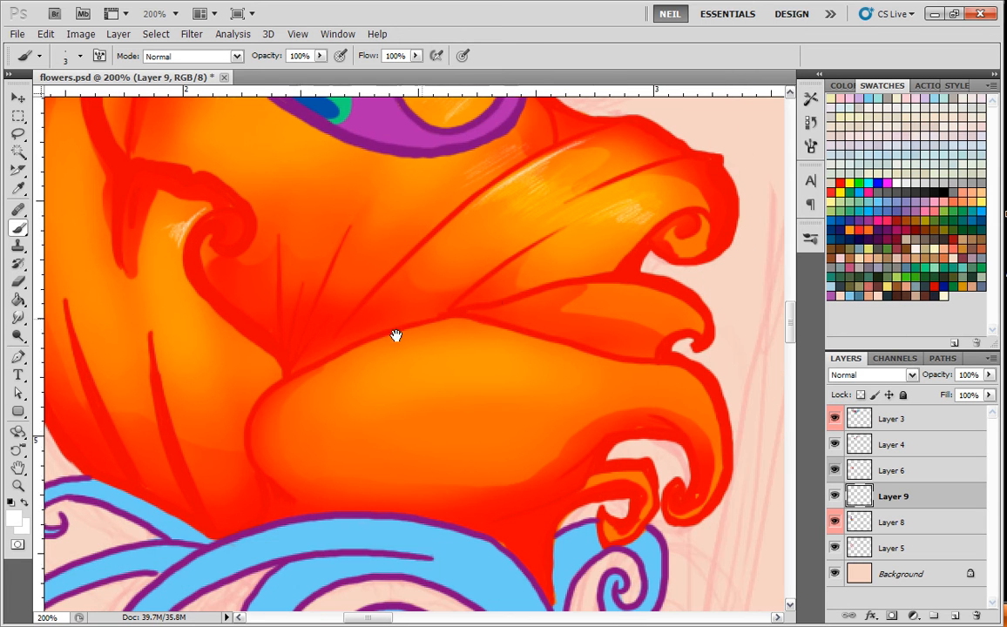
pyautogui.moveTo(568, 361)
pyautogui.mouseDown()
pyautogui.moveTo(522, 384)
pyautogui.moveTo(532, 369)
pyautogui.moveTo(488, 378)
pyautogui.mouseUp()
pyautogui.moveTo(729, 391); pyautogui.dragTo(629, 346)
pyautogui.moveTo(645, 390)
pyautogui.mouseDown()
pyautogui.moveTo(632, 348)
pyautogui.moveTo(642, 368)
pyautogui.mouseUp()
# Examine the highlighted flower as a whole together with the butterfly and blue swirls.
pyautogui.hotkey('ctrl', '-')
pyautogui.hotkey('ctrl', '-')
pyautogui.hotkey('ctrl', '+')
pyautogui.hotkey('ctrl', '+')
pyautogui.moveTo(431, 332); pyautogui.dragTo(512, 400)
pyautogui.hotkey('ctrl', '-')
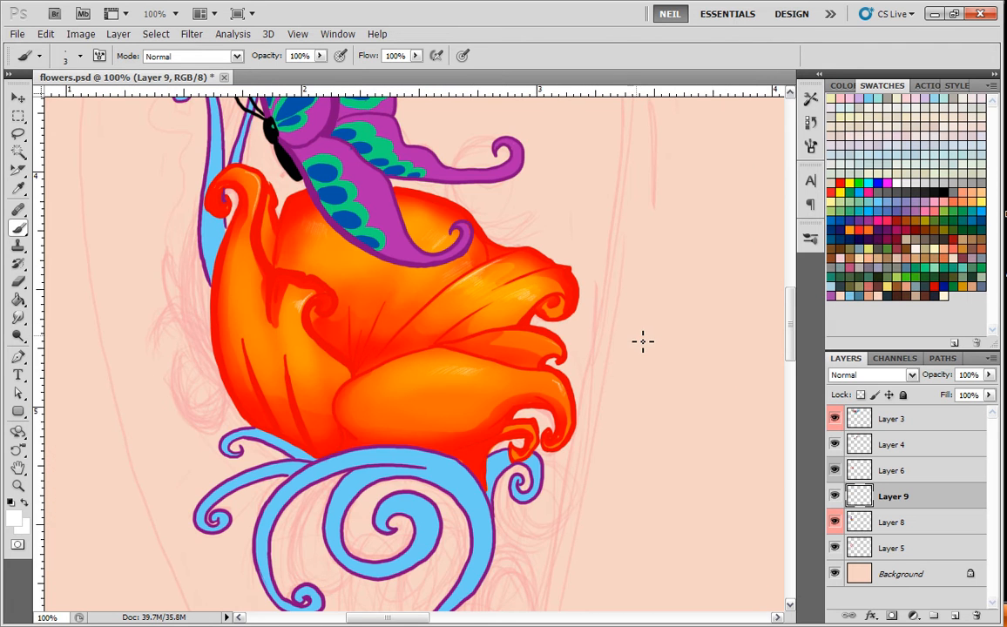
pyautogui.hotkey('ctrl', '-')
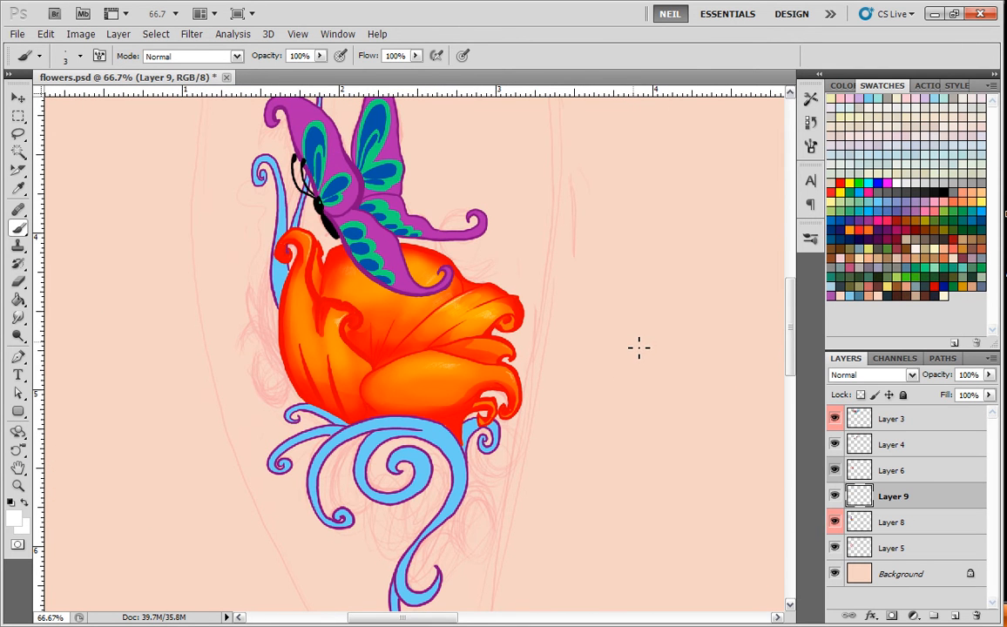
pyautogui.hotkey('ctrl', '-')
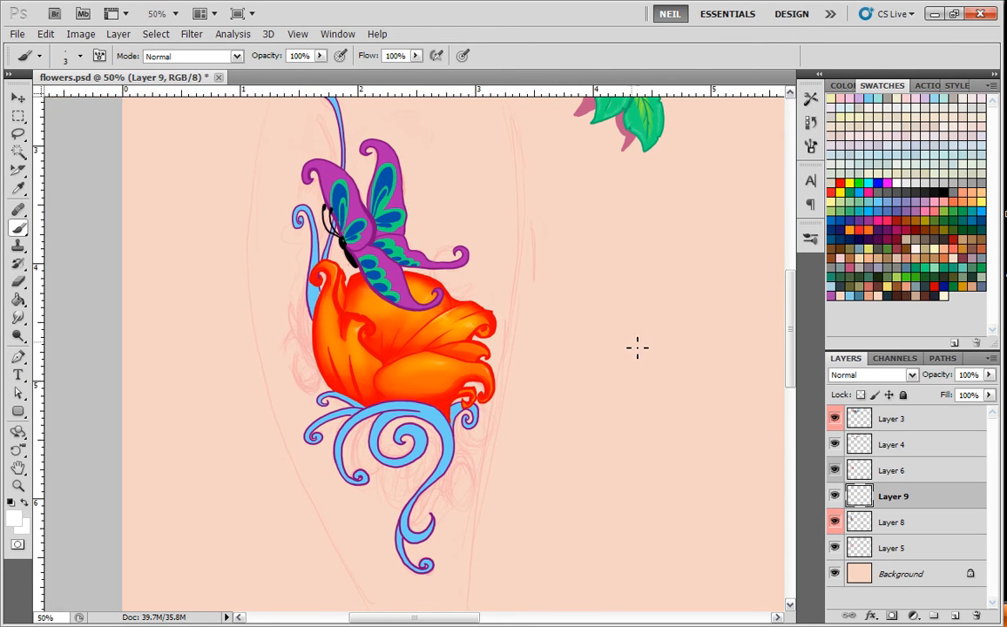
pyautogui.hotkey('ctrl', '+')
pyautogui.moveTo(547, 341); pyautogui.dragTo(554, 396)
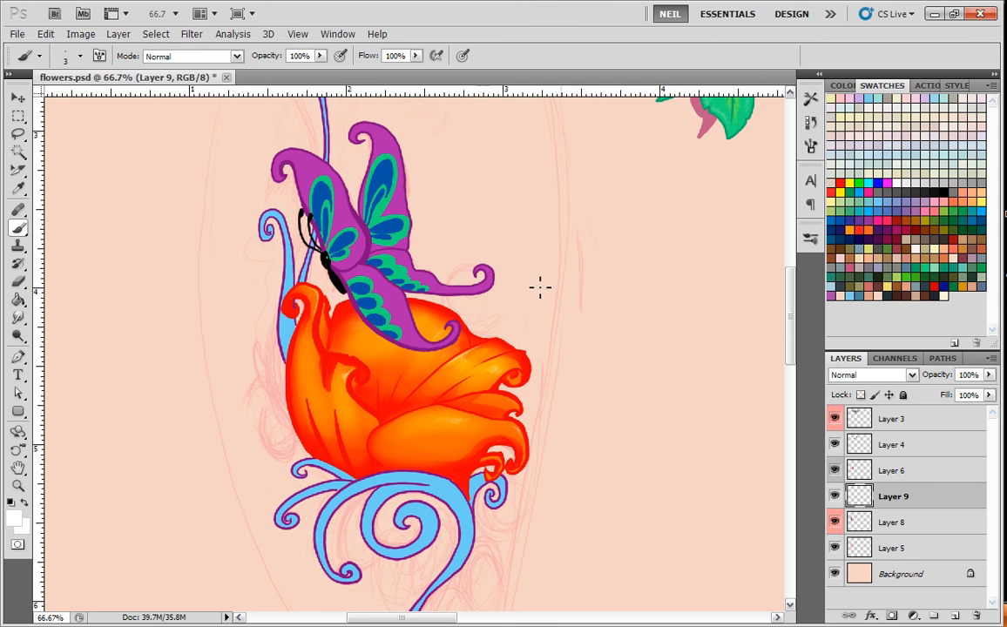
# Paint a thin black shadow stroke on Layer 9 where the back petal's veins converge.
pyautogui.hotkey('ctrl', '+')
pyautogui.hotkey('ctrl', '+')
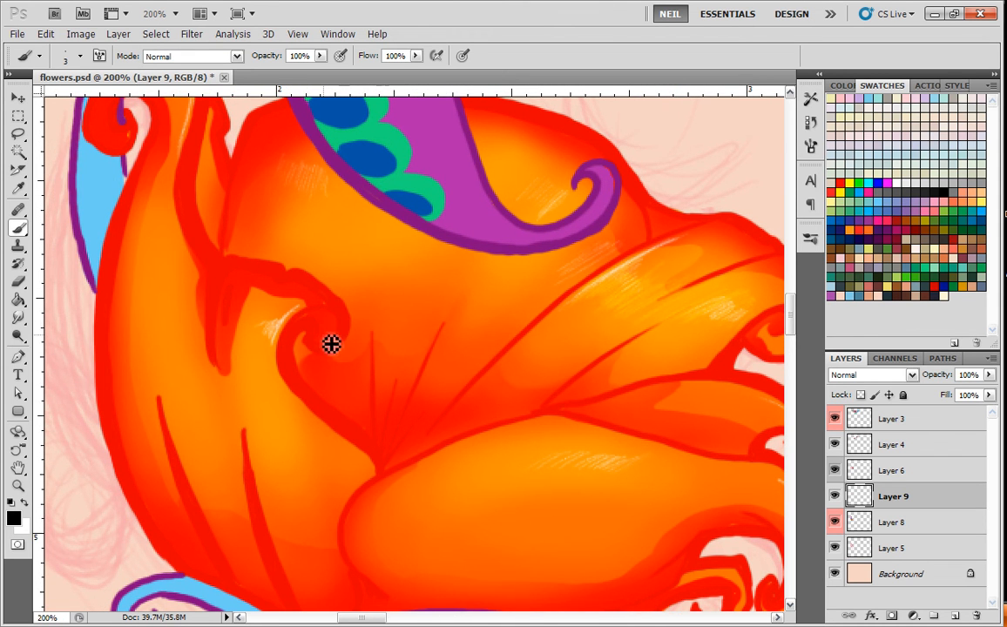
pyautogui.moveTo(379, 416); pyautogui.dragTo(379, 445)
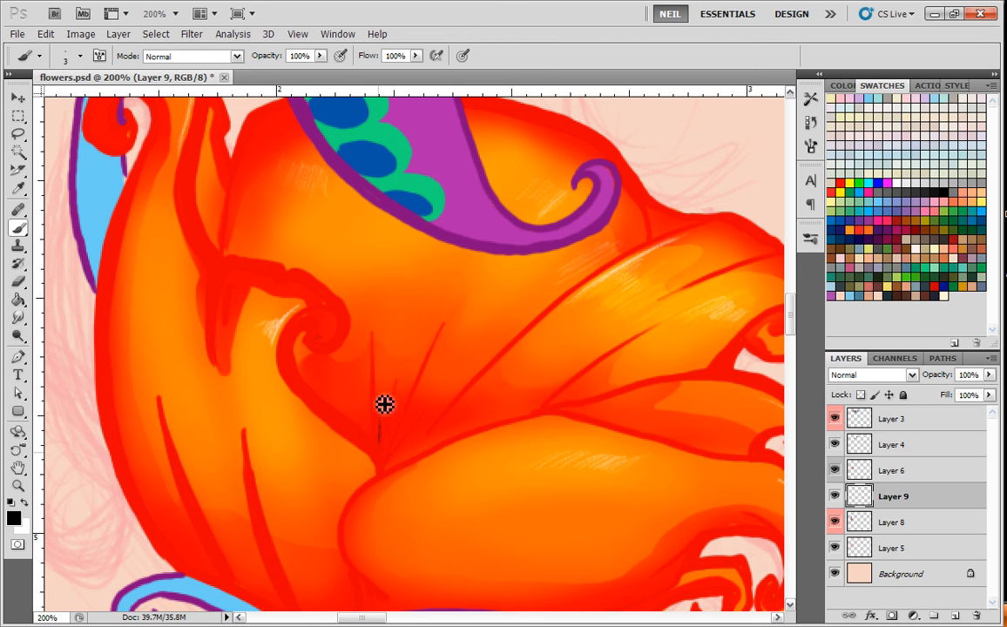
# Create a new layer above Layer 6 and hatch fanned black shading at the flower's centre where the veins meet.
pyautogui.click(880, 469)
pyautogui.click(956, 613)
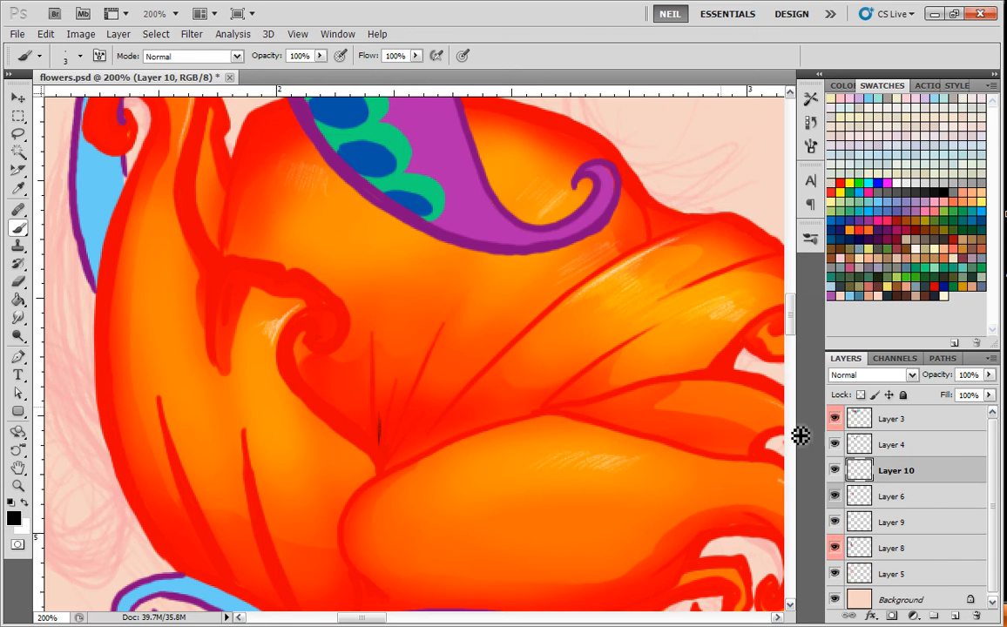
pyautogui.moveTo(376, 399); pyautogui.dragTo(380, 464)
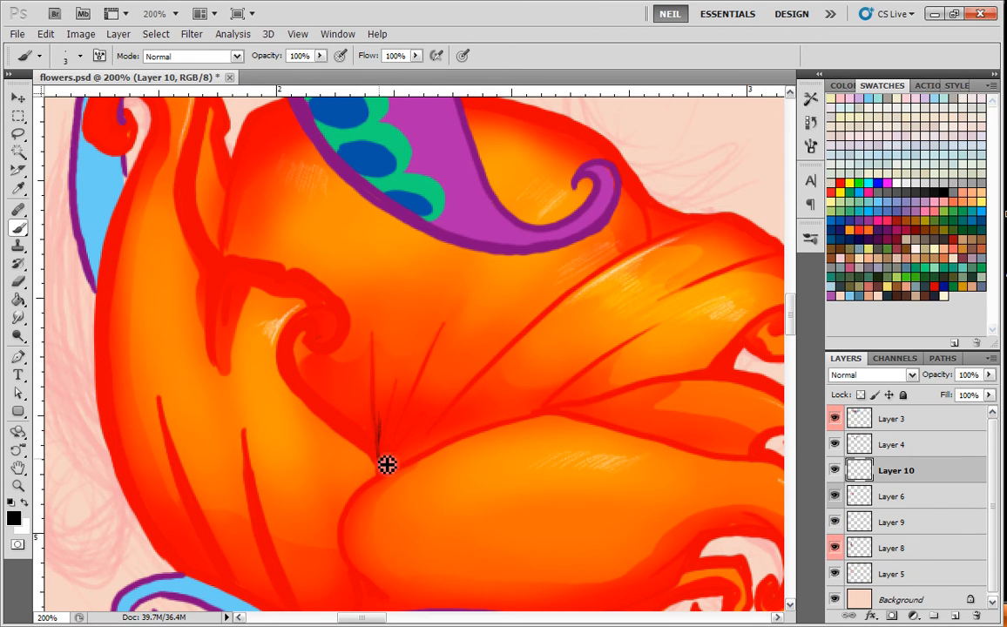
pyautogui.moveTo(391, 404); pyautogui.dragTo(383, 464)
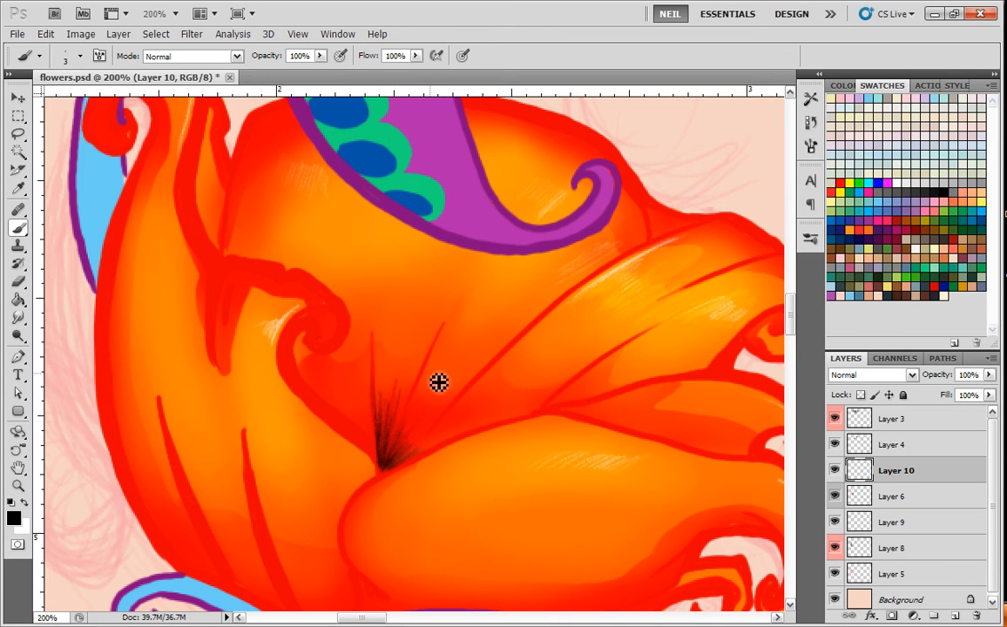
pyautogui.moveTo(388, 460)
pyautogui.mouseDown()
pyautogui.moveTo(393, 404)
pyautogui.moveTo(403, 444)
pyautogui.moveTo(405, 420)
pyautogui.mouseUp()
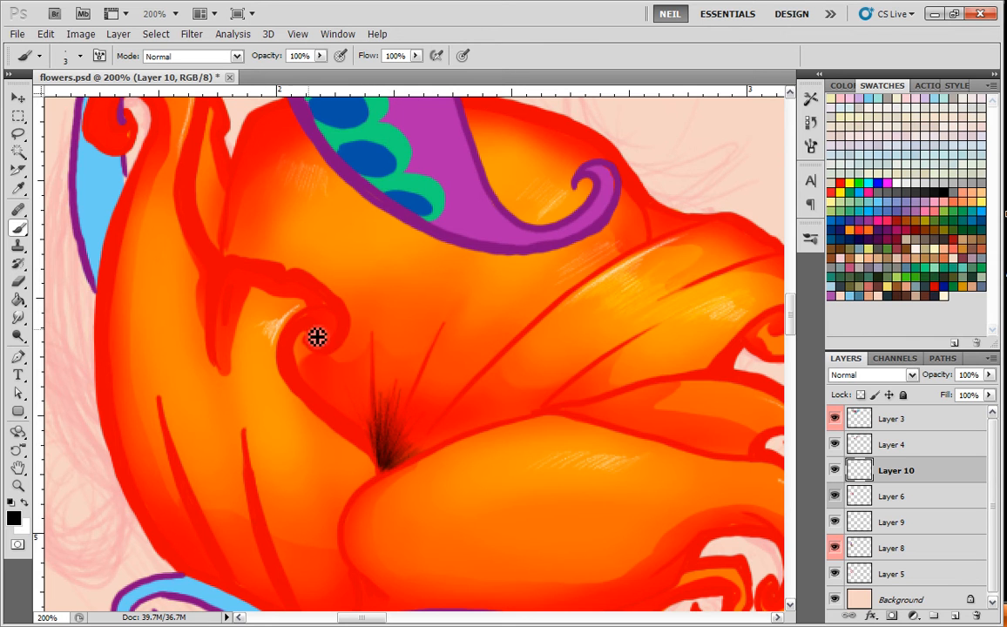
# Hatch black shading inside the left petal's inner curl and along its lower outer edge above the blue swirl.
pyautogui.moveTo(307, 340)
pyautogui.mouseDown()
pyautogui.moveTo(335, 355)
pyautogui.moveTo(332, 340)
pyautogui.moveTo(329, 355)
pyautogui.moveTo(333, 344)
pyautogui.mouseUp()
pyautogui.moveTo(320, 307); pyautogui.dragTo(340, 310)
pyautogui.scroll(-3, 232, 443)
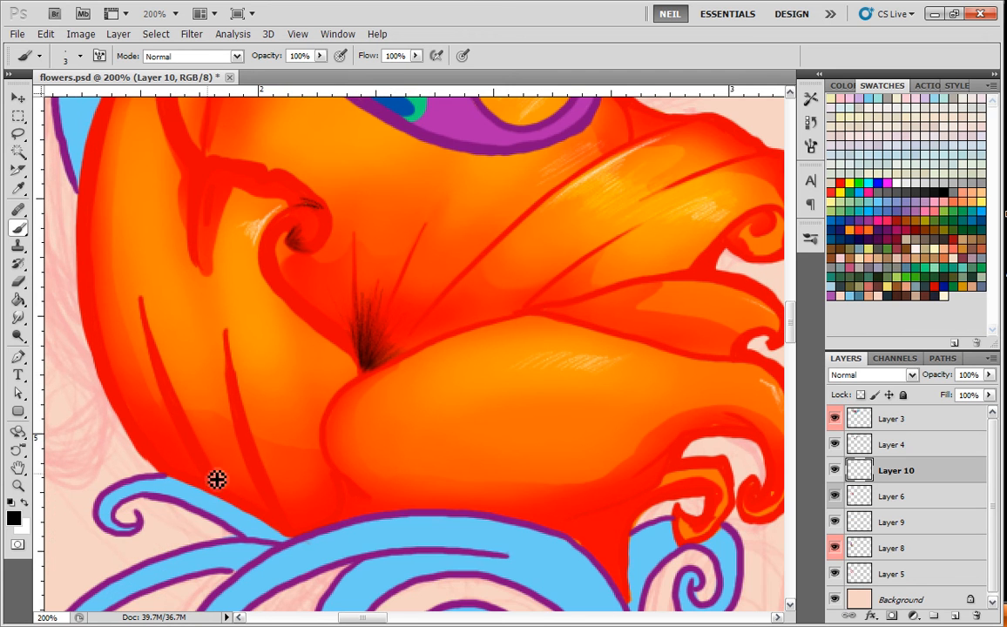
pyautogui.moveTo(179, 446); pyautogui.dragTo(210, 496)
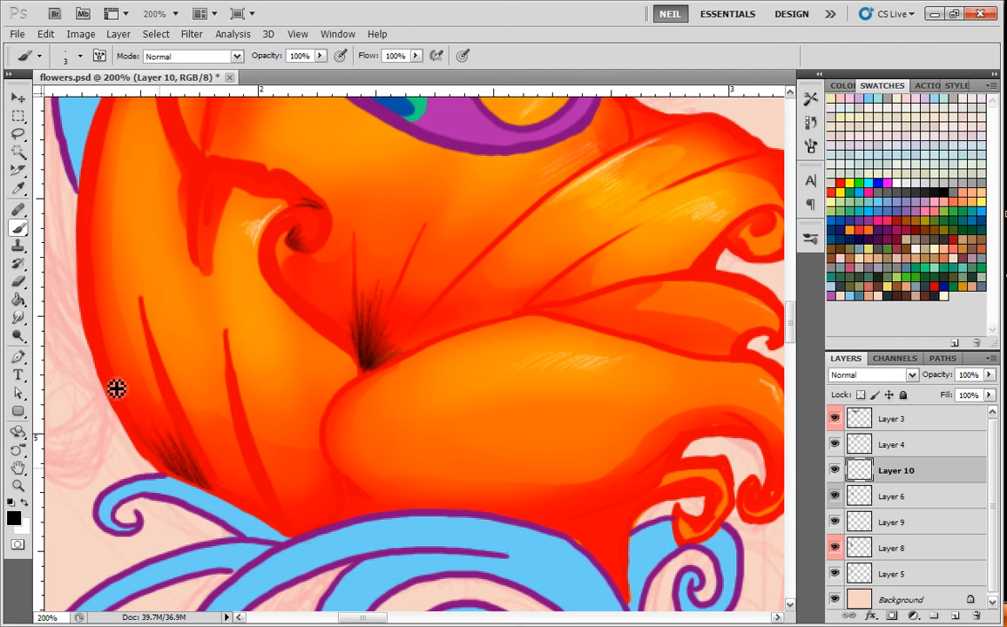
# Hatch thin black shading around the front petal's lower left base where it meets the left petal.
pyautogui.moveTo(594, 454); pyautogui.dragTo(564, 422)
pyautogui.moveTo(311, 442); pyautogui.dragTo(305, 423)
pyautogui.moveTo(331, 457)
pyautogui.mouseDown()
pyautogui.moveTo(306, 424)
pyautogui.moveTo(312, 463)
pyautogui.mouseUp()
pyautogui.moveTo(301, 420); pyautogui.dragTo(292, 393)
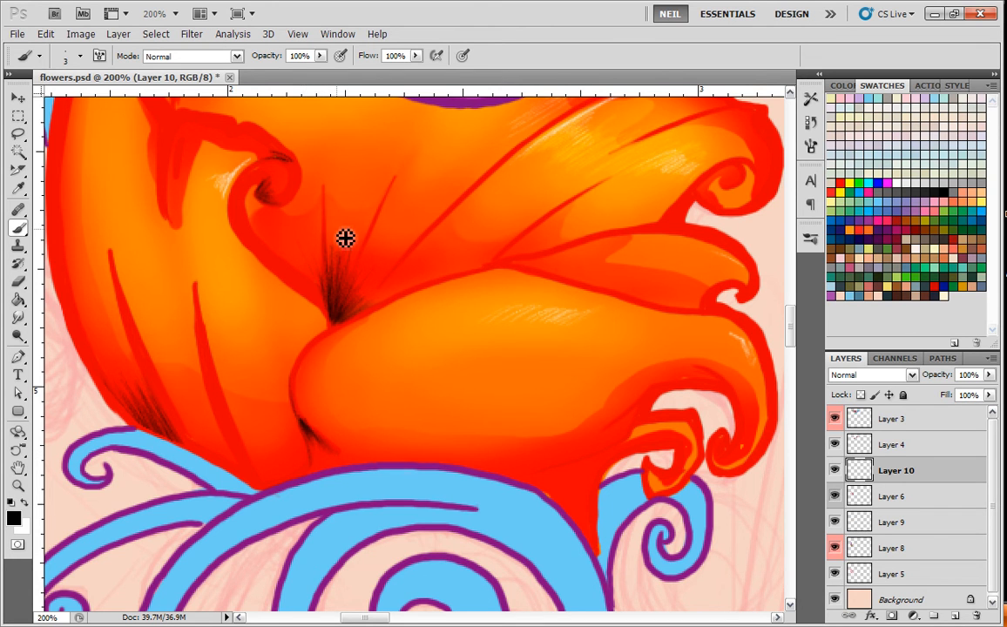
pyautogui.moveTo(549, 205); pyautogui.dragTo(516, 367)
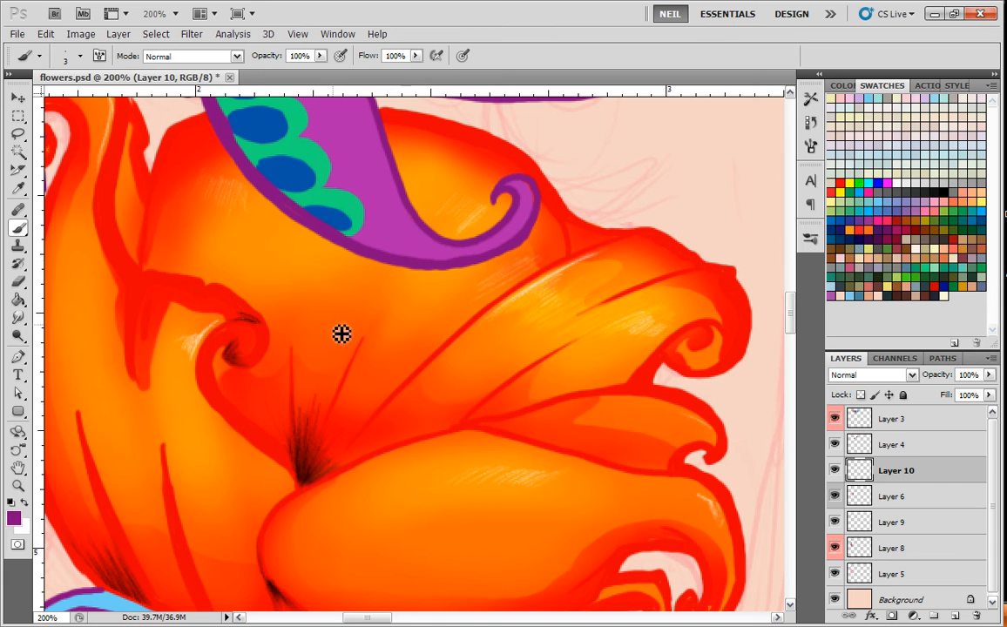
# Set the foreground colour to dark purple #430540.
pyautogui.click(15, 518)
pyautogui.click(733, 484)
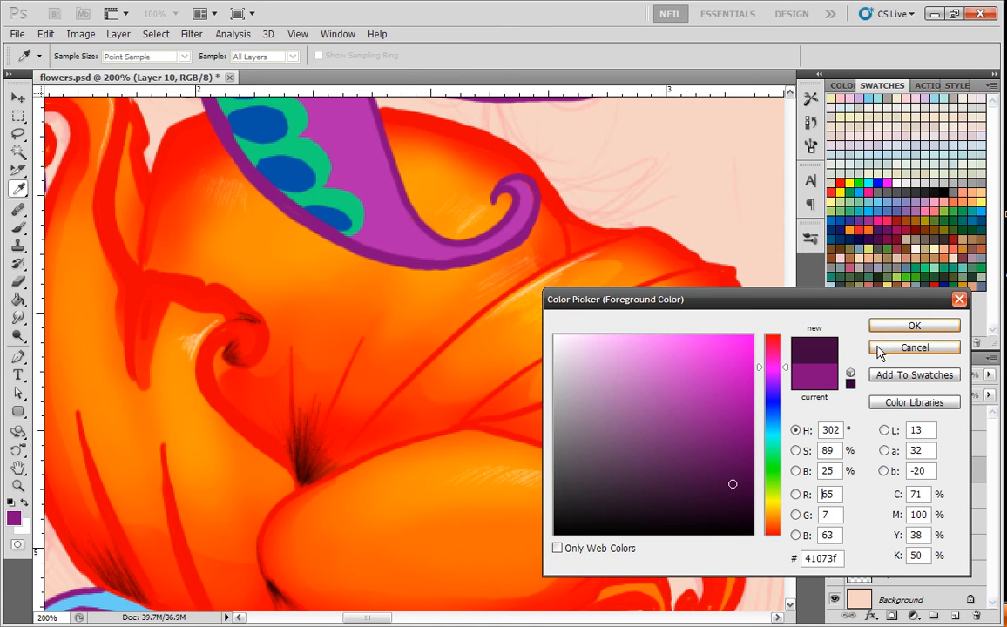
pyautogui.moveTo(743, 456)
pyautogui.mouseDown()
pyautogui.moveTo(728, 475)
pyautogui.moveTo(738, 481)
pyautogui.mouseUp()
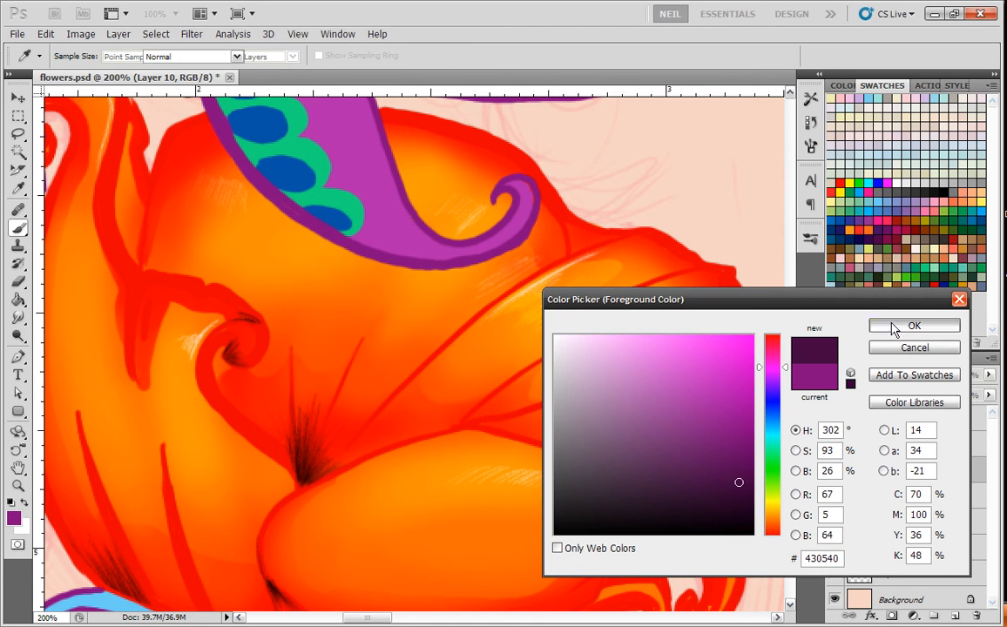
pyautogui.click(915, 325)
# Sketch a thin dark purple shadow outline along the front petal's left edge, from the vein junction down to the blue swirl.
pyautogui.scroll(-3, 328, 463)
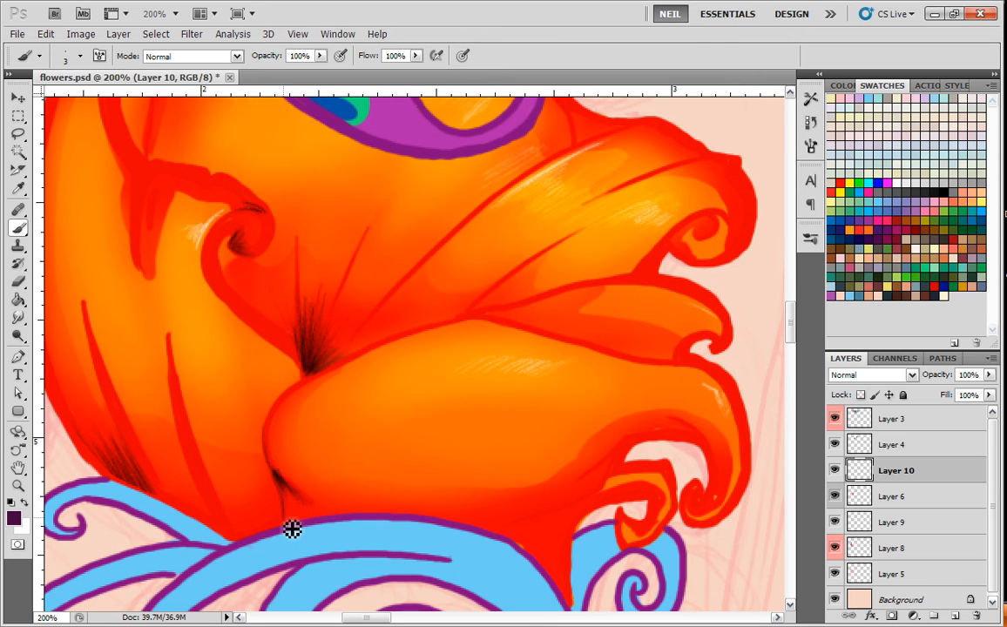
pyautogui.moveTo(288, 495); pyautogui.dragTo(312, 520)
pyautogui.moveTo(283, 485)
pyautogui.mouseDown()
pyautogui.moveTo(299, 506)
pyautogui.moveTo(299, 533)
pyautogui.moveTo(288, 505)
pyautogui.mouseUp()
pyautogui.moveTo(296, 373)
pyautogui.mouseDown()
pyautogui.moveTo(279, 403)
pyautogui.moveTo(256, 462)
pyautogui.moveTo(290, 520)
pyautogui.mouseUp()
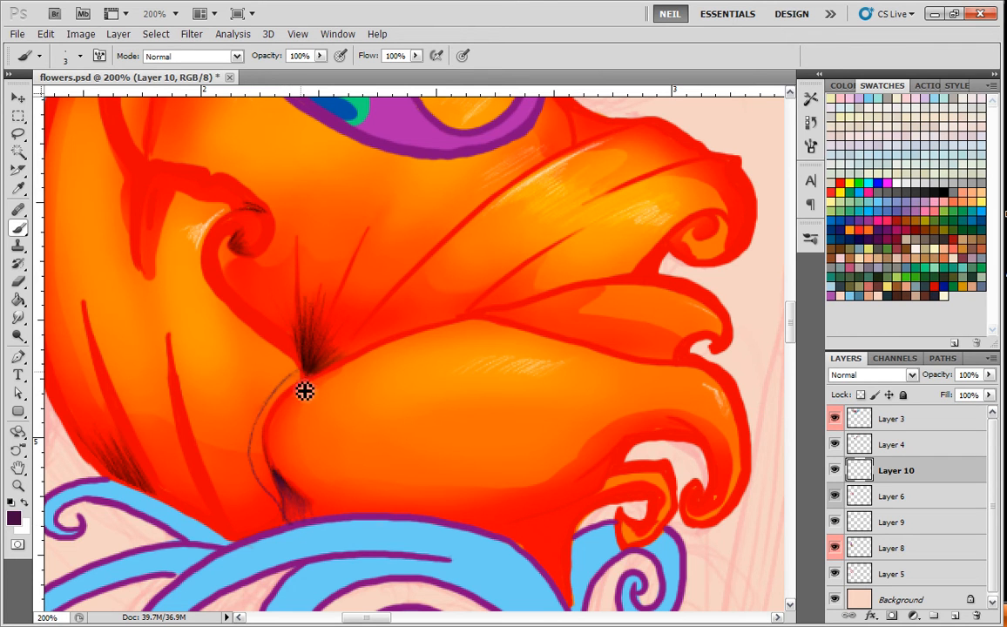
pyautogui.moveTo(300, 375)
pyautogui.mouseDown()
pyautogui.moveTo(279, 398)
pyautogui.moveTo(284, 411)
pyautogui.mouseUp()
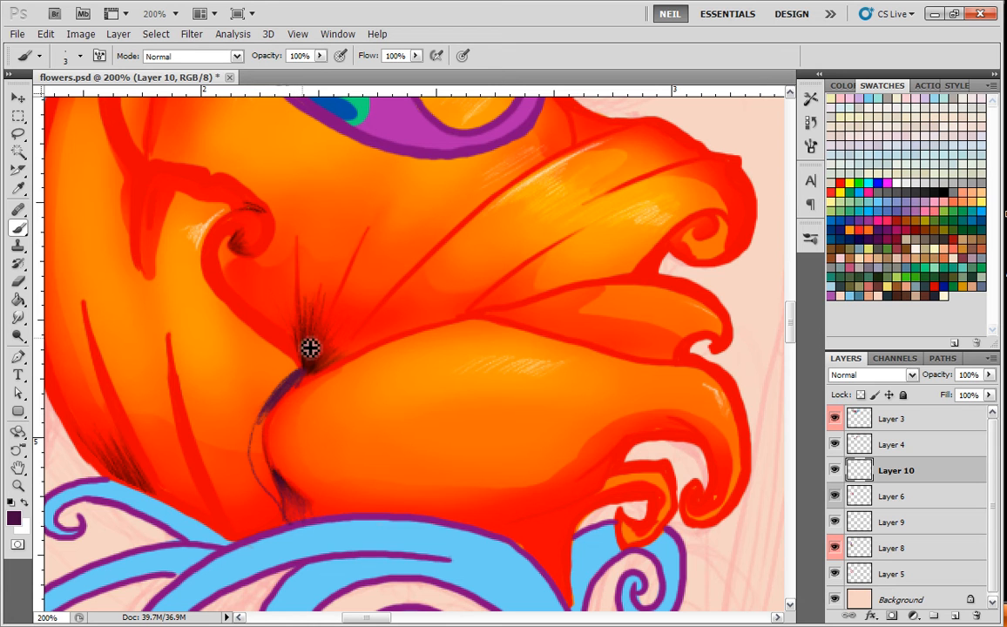
# Thicken the shadow along the front petal's left edge into a solid dark purple band with a 5 px brush.
pyautogui.rightClick(289, 405)
pyautogui.moveTo(289, 395); pyautogui.dragTo(274, 419)
pyautogui.moveTo(306, 378)
pyautogui.mouseDown()
pyautogui.moveTo(276, 413)
pyautogui.moveTo(271, 466)
pyautogui.mouseUp()
pyautogui.moveTo(275, 411)
pyautogui.mouseDown()
pyautogui.moveTo(269, 479)
pyautogui.moveTo(267, 466)
pyautogui.moveTo(300, 501)
pyautogui.mouseUp()
pyautogui.moveTo(266, 446)
pyautogui.mouseDown()
pyautogui.moveTo(306, 509)
pyautogui.moveTo(281, 499)
pyautogui.moveTo(261, 461)
pyautogui.moveTo(291, 511)
pyautogui.moveTo(271, 480)
pyautogui.moveTo(292, 387)
pyautogui.moveTo(260, 480)
pyautogui.moveTo(290, 526)
pyautogui.moveTo(305, 525)
pyautogui.moveTo(280, 391)
pyautogui.mouseUp()
pyautogui.hotkey('ctrl', '-')
# Fill the inside of the right petal's curled tip with a dark purple shadow.
pyautogui.hotkey('ctrl', '-')
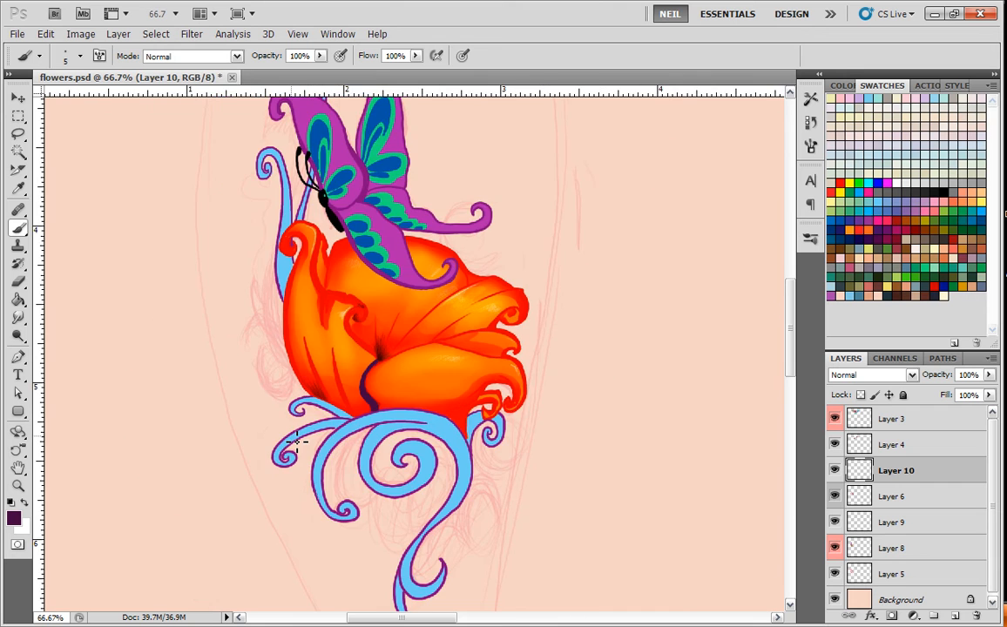
pyautogui.hotkey('ctrl', '+')
pyautogui.hotkey('ctrl', '+')
pyautogui.hotkey('ctrl', '+')
pyautogui.moveTo(270, 272); pyautogui.dragTo(349, 391)
pyautogui.moveTo(335, 505); pyautogui.dragTo(332, 376)
pyautogui.moveTo(293, 431)
pyautogui.mouseDown()
pyautogui.moveTo(380, 404)
pyautogui.moveTo(498, 417)
pyautogui.mouseUp()
pyautogui.moveTo(481, 308); pyautogui.dragTo(391, 169)
pyautogui.hotkey('ctrl', '-')
pyautogui.hotkey('ctrl', '-')
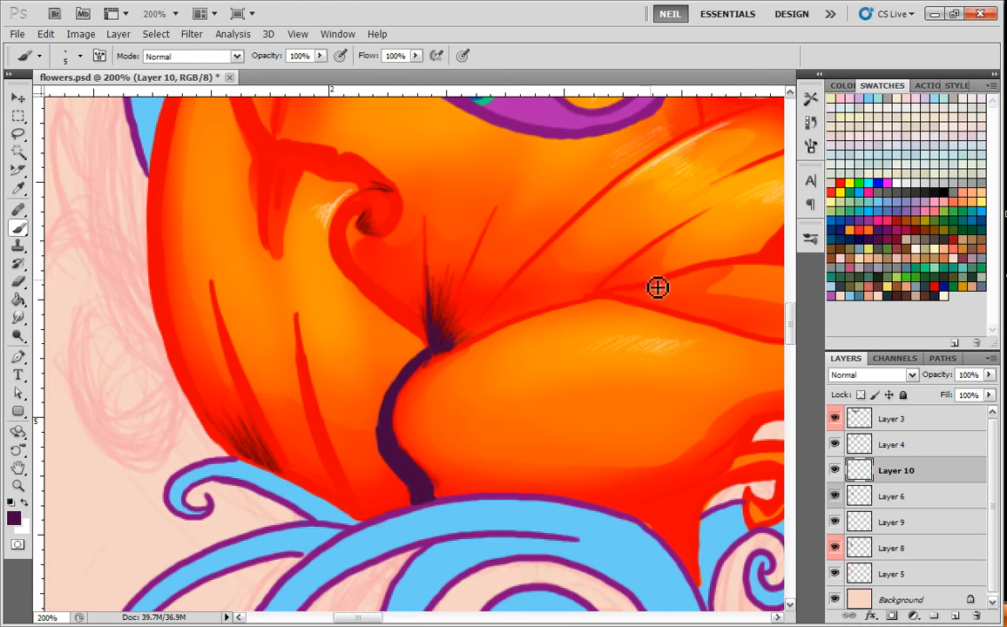
pyautogui.moveTo(626, 342); pyautogui.dragTo(549, 405)
pyautogui.hotkey('ctrl', '+')
pyautogui.moveTo(644, 391)
pyautogui.mouseDown()
pyautogui.moveTo(521, 381)
pyautogui.moveTo(563, 353)
pyautogui.mouseUp()
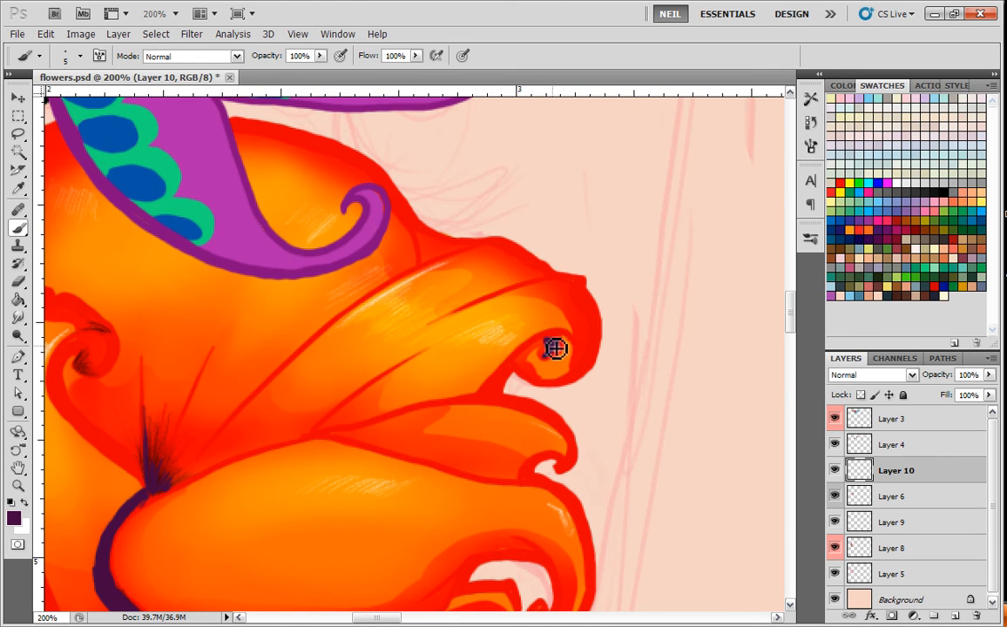
pyautogui.moveTo(563, 345); pyautogui.dragTo(513, 366)
pyautogui.moveTo(556, 345); pyautogui.dragTo(544, 354)
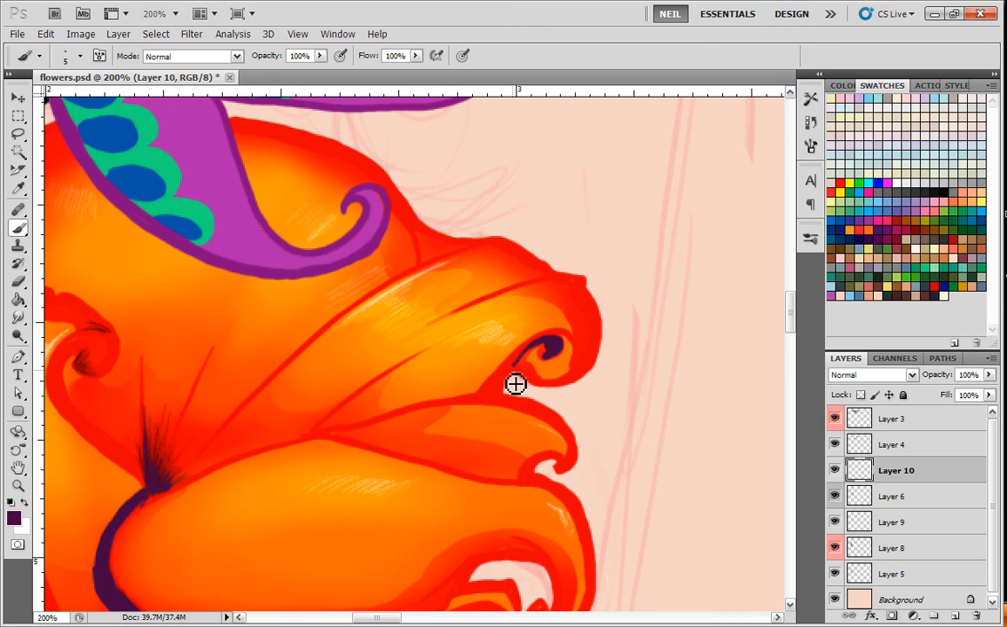
# Hatch dark purple shading inside the right petal's curl with a 3 px brush and extend the shadow down its inner edge.
pyautogui.rightClick(526, 342)
pyautogui.click(500, 398)
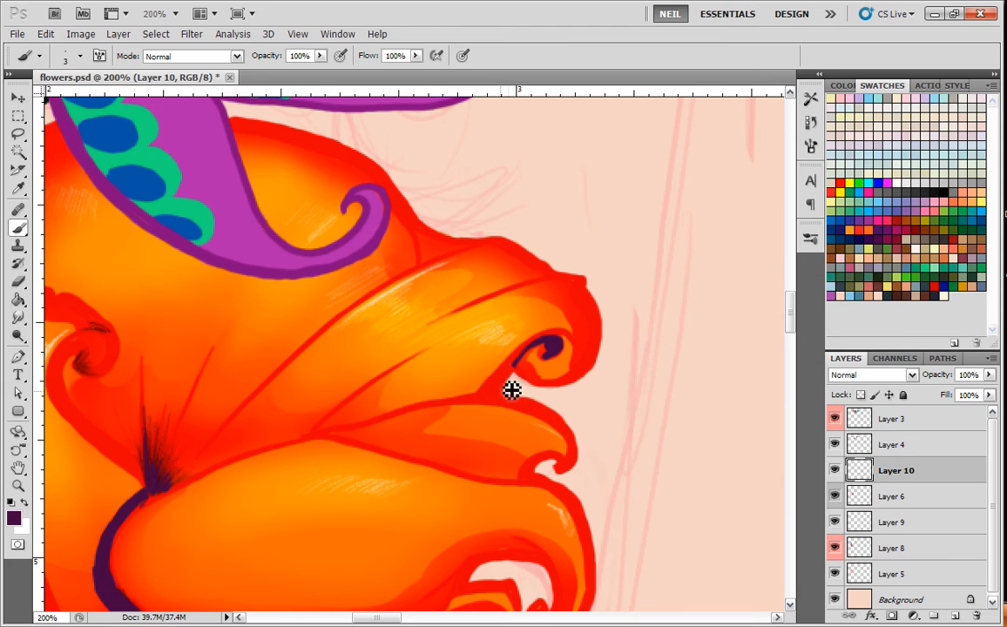
pyautogui.click(834, 471)
pyautogui.click(835, 470)
pyautogui.click(835, 497)
pyautogui.click(835, 497)
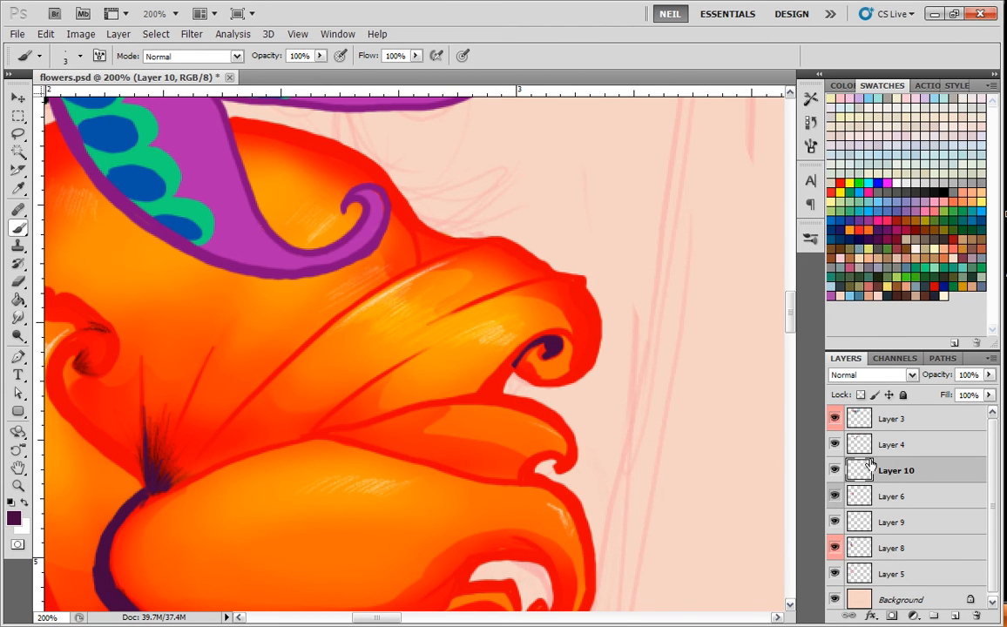
pyautogui.click(17, 133)
pyautogui.click(17, 226)
pyautogui.moveTo(522, 359)
pyautogui.mouseDown()
pyautogui.moveTo(503, 390)
pyautogui.moveTo(548, 350)
pyautogui.moveTo(524, 368)
pyautogui.moveTo(560, 375)
pyautogui.moveTo(551, 354)
pyautogui.moveTo(559, 370)
pyautogui.mouseUp()
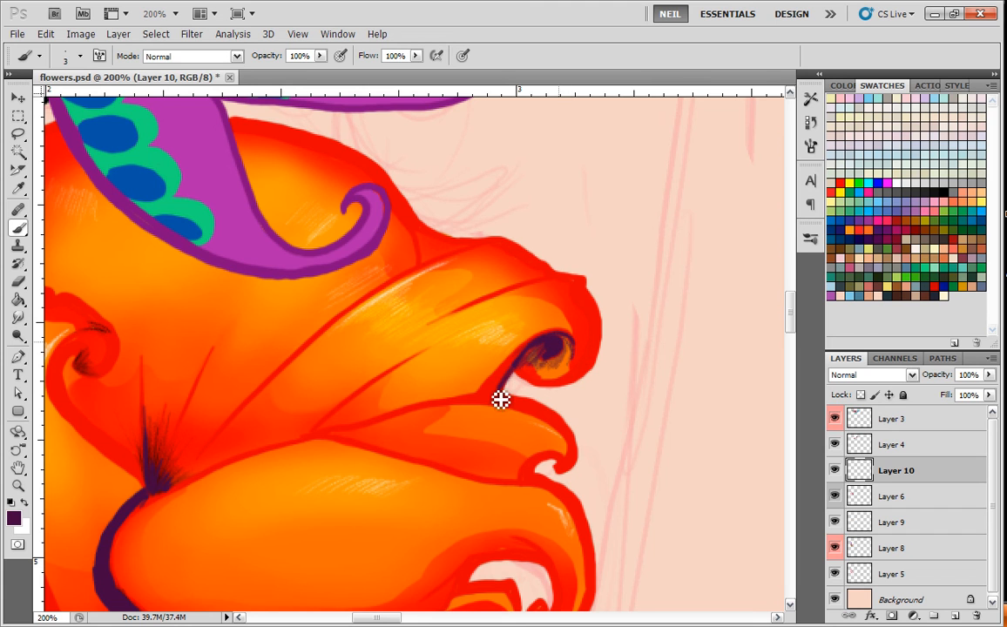
# Darken the right petal's upper vein and top edge in purple, and hatch the corner where it meets the back petal.
pyautogui.moveTo(564, 276); pyautogui.dragTo(475, 305)
pyautogui.moveTo(554, 278); pyautogui.dragTo(497, 296)
pyautogui.moveTo(494, 241); pyautogui.dragTo(359, 316)
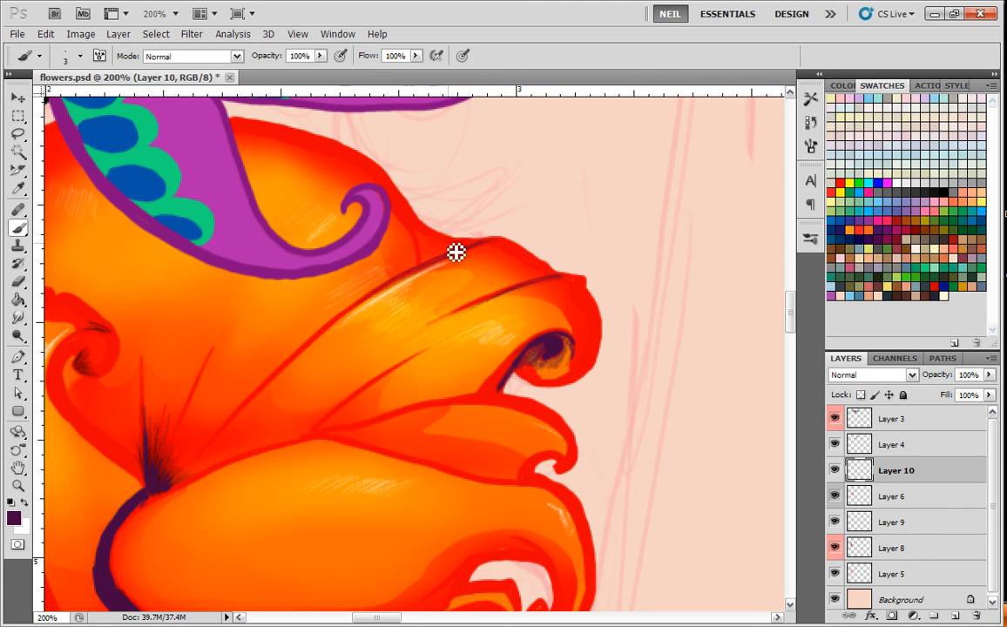
pyautogui.moveTo(465, 251); pyautogui.dragTo(430, 271)
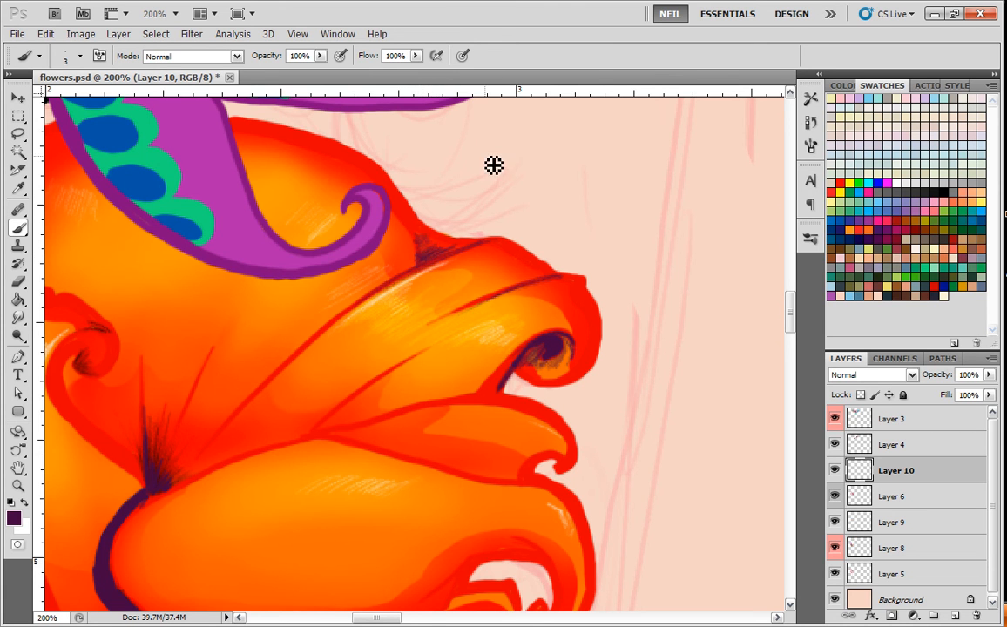
# Trace dark purple shading around the spiral of the left petal's inner curl.
pyautogui.hotkey('ctrl', '-')
pyautogui.hotkey('ctrl', '-')
pyautogui.hotkey('ctrl', '+')
pyautogui.hotkey('ctrl', '+')
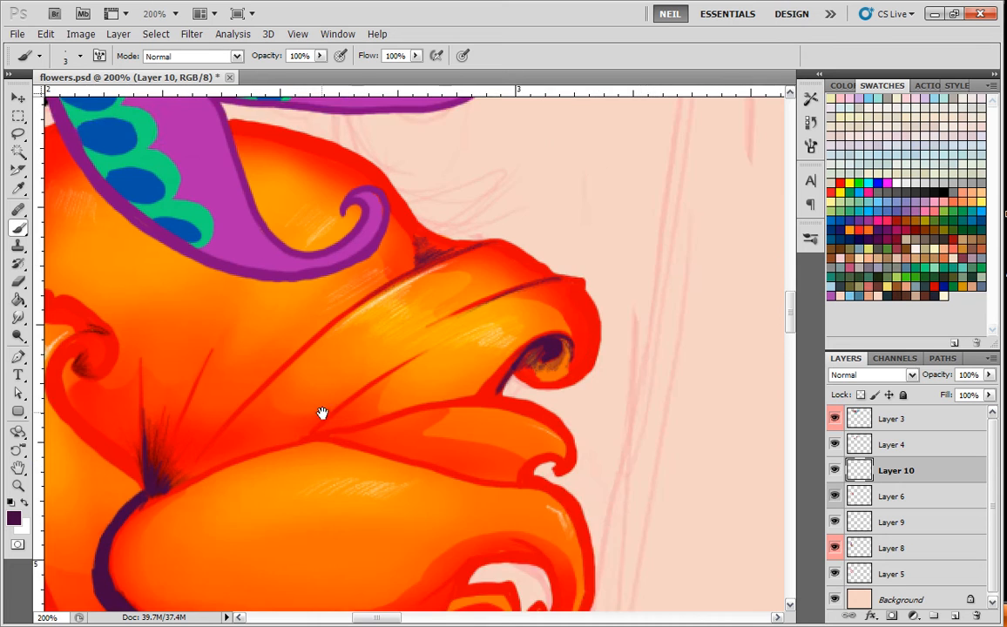
pyautogui.moveTo(331, 418); pyautogui.dragTo(553, 384)
pyautogui.moveTo(310, 339)
pyautogui.mouseDown()
pyautogui.moveTo(329, 344)
pyautogui.moveTo(337, 306)
pyautogui.moveTo(283, 353)
pyautogui.moveTo(328, 324)
pyautogui.mouseUp()
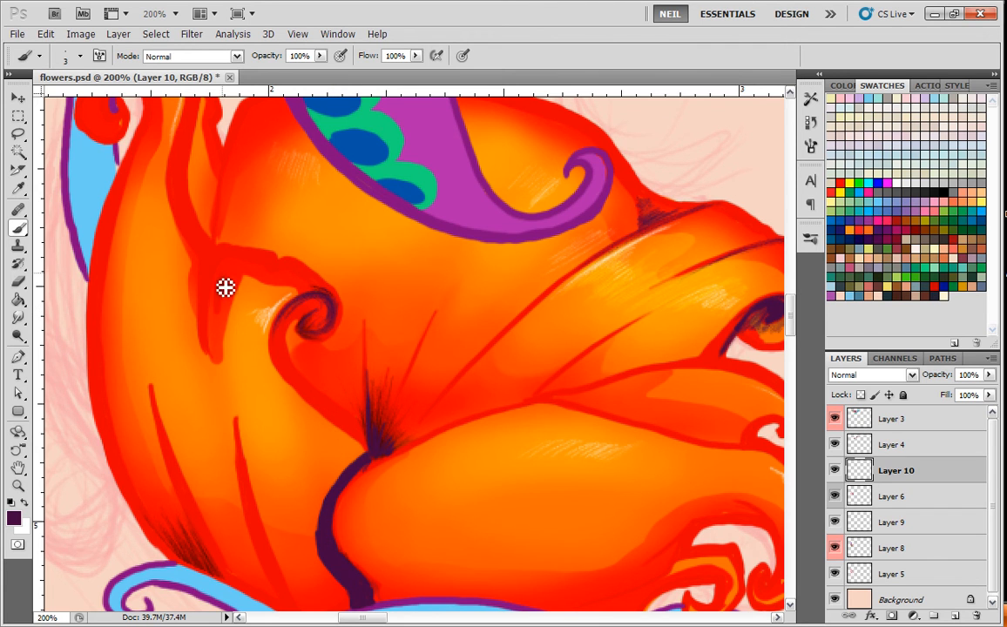
# Paint dark purple shading down the left petal's fold seam and trace the fold's upper edge to the inner curl.
pyautogui.moveTo(222, 255); pyautogui.dragTo(210, 276)
pyautogui.moveTo(208, 324); pyautogui.dragTo(222, 257)
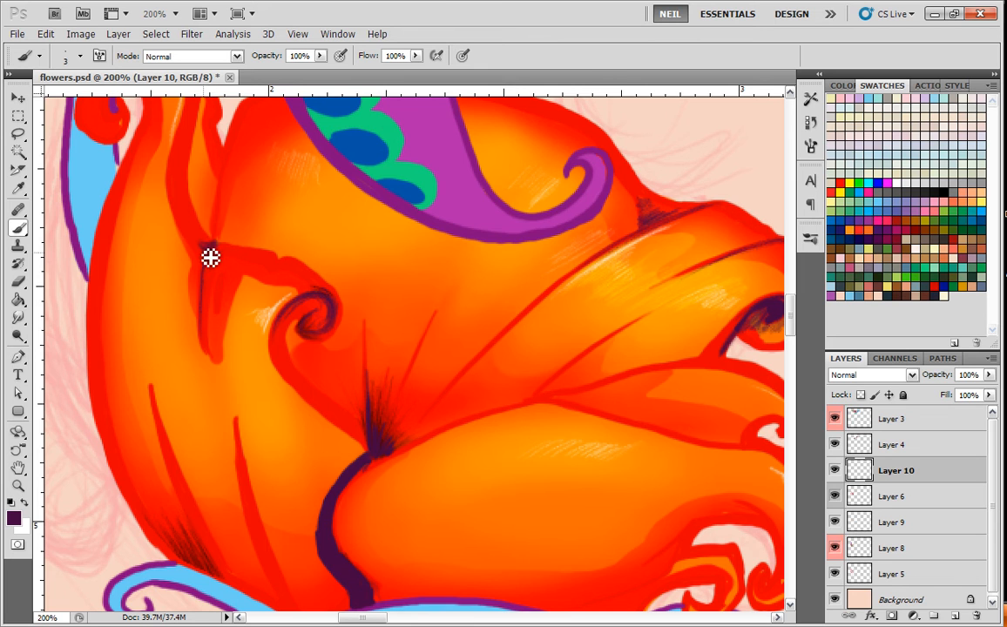
pyautogui.moveTo(197, 212); pyautogui.dragTo(227, 303)
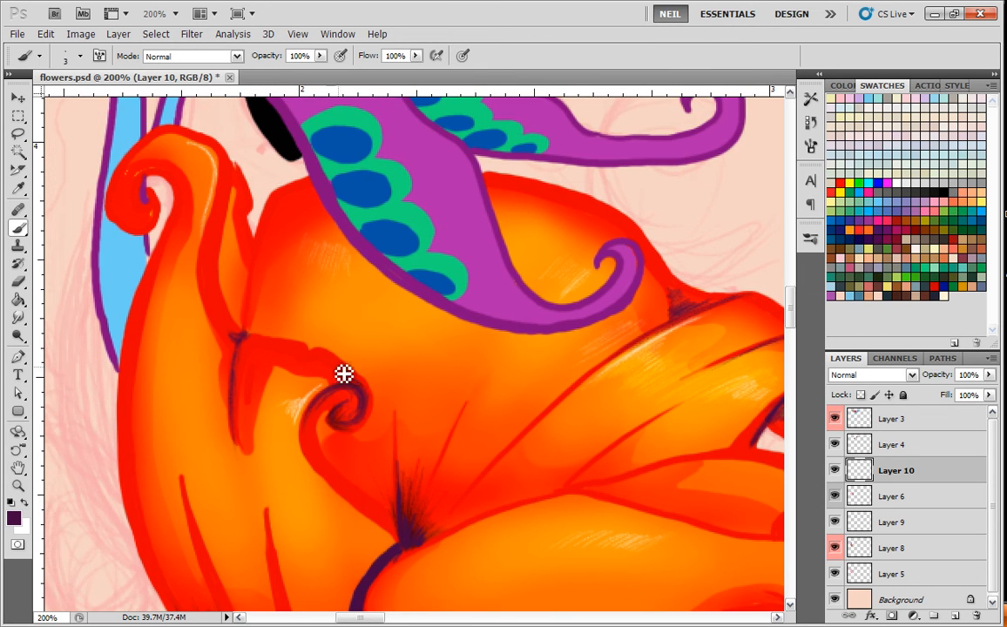
pyautogui.moveTo(370, 385)
pyautogui.mouseDown()
pyautogui.moveTo(328, 355)
pyautogui.moveTo(236, 334)
pyautogui.mouseUp()
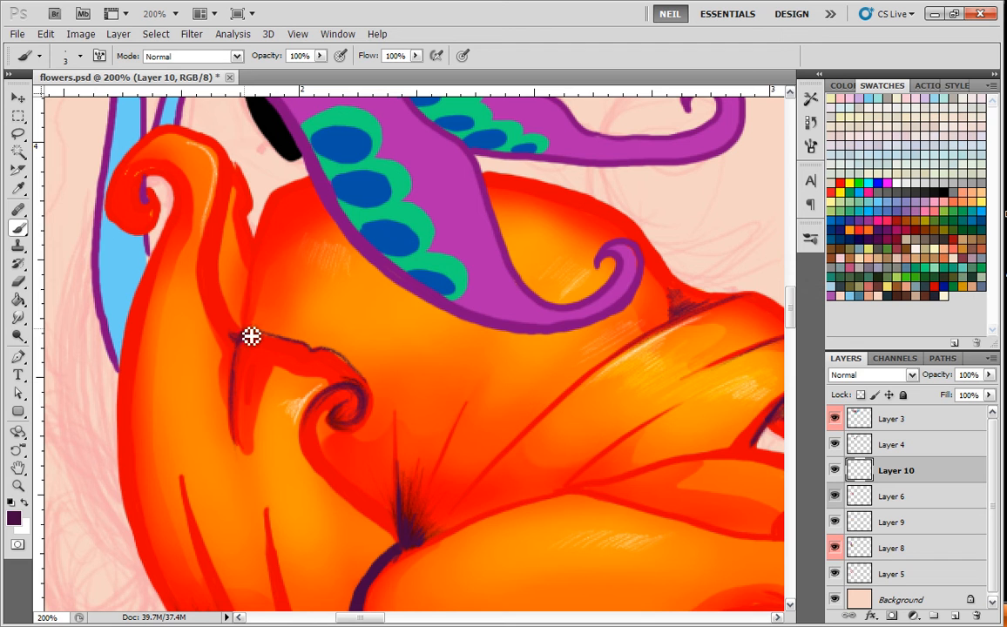
# Line the left petal's upper flap beside the back petal in dark purple and shade its curled upper tip.
pyautogui.scroll(2, 247, 296)
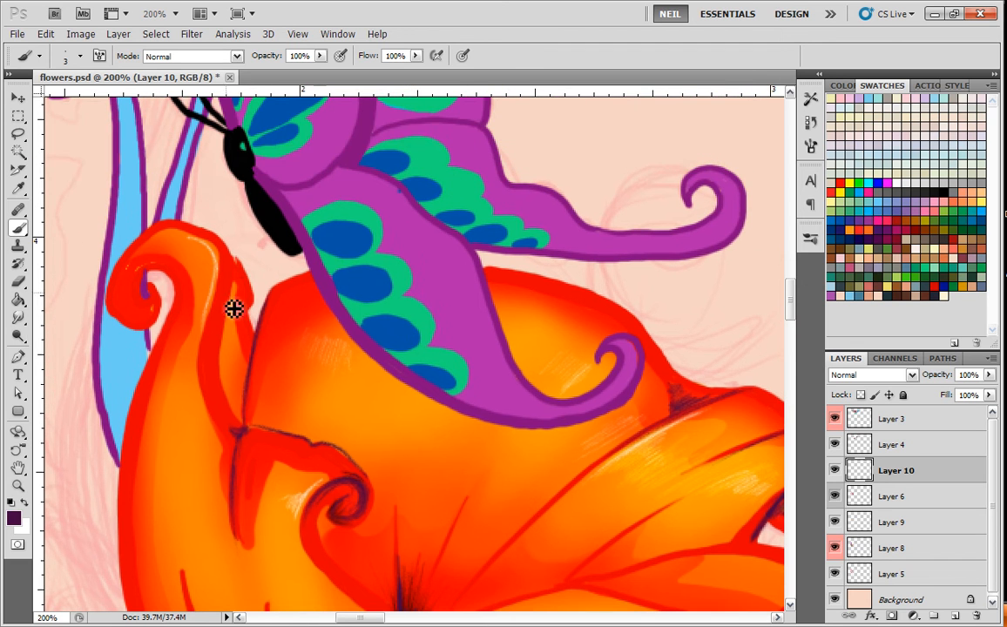
pyautogui.moveTo(228, 277)
pyautogui.mouseDown()
pyautogui.moveTo(239, 420)
pyautogui.moveTo(243, 380)
pyautogui.moveTo(250, 427)
pyautogui.moveTo(238, 404)
pyautogui.mouseUp()
pyautogui.moveTo(196, 312)
pyautogui.mouseDown()
pyautogui.moveTo(279, 334)
pyautogui.moveTo(227, 305)
pyautogui.moveTo(229, 319)
pyautogui.moveTo(236, 297)
pyautogui.moveTo(228, 328)
pyautogui.moveTo(241, 313)
pyautogui.moveTo(218, 293)
pyautogui.moveTo(200, 330)
pyautogui.moveTo(235, 361)
pyautogui.mouseUp()
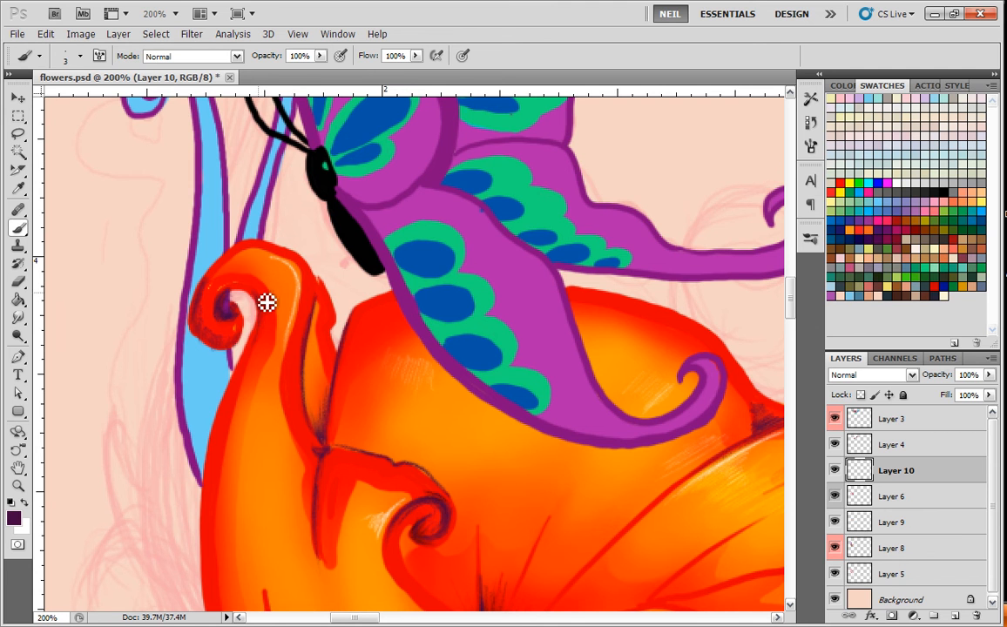
# Hatch dark purple shading down the left petal's outer edge to the blue swirl.
pyautogui.moveTo(197, 434); pyautogui.dragTo(218, 248)
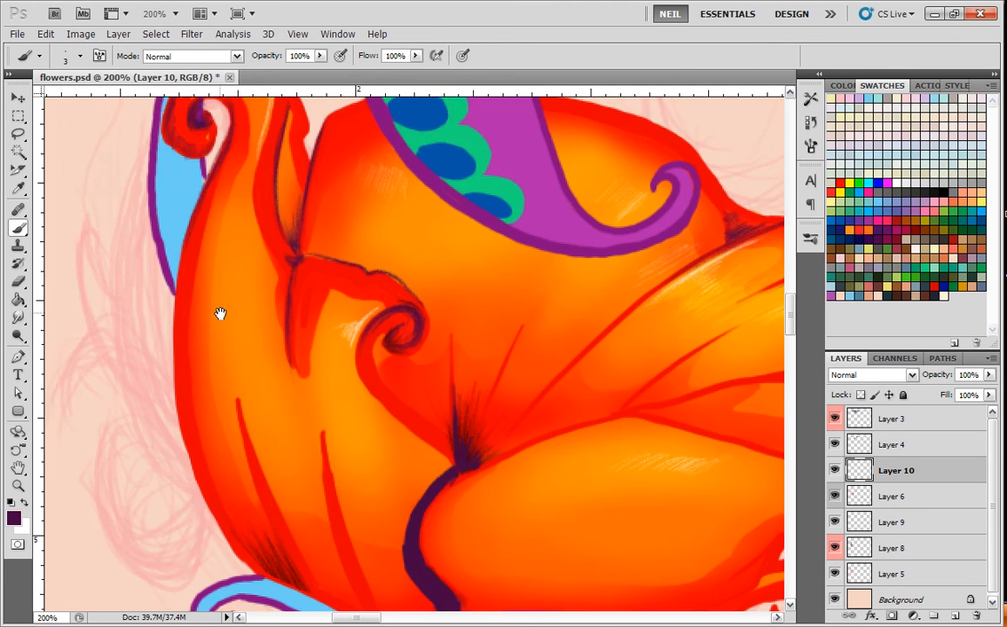
pyautogui.moveTo(150, 315)
pyautogui.mouseDown()
pyautogui.moveTo(176, 439)
pyautogui.moveTo(228, 528)
pyautogui.mouseUp()
pyautogui.moveTo(154, 359)
pyautogui.mouseDown()
pyautogui.moveTo(231, 531)
pyautogui.moveTo(153, 349)
pyautogui.moveTo(158, 397)
pyautogui.moveTo(232, 527)
pyautogui.mouseUp()
pyautogui.moveTo(178, 427); pyautogui.dragTo(241, 537)
pyautogui.moveTo(161, 373); pyautogui.dragTo(243, 535)
pyautogui.moveTo(211, 468); pyautogui.dragTo(238, 530)
pyautogui.moveTo(191, 422); pyautogui.dragTo(252, 539)
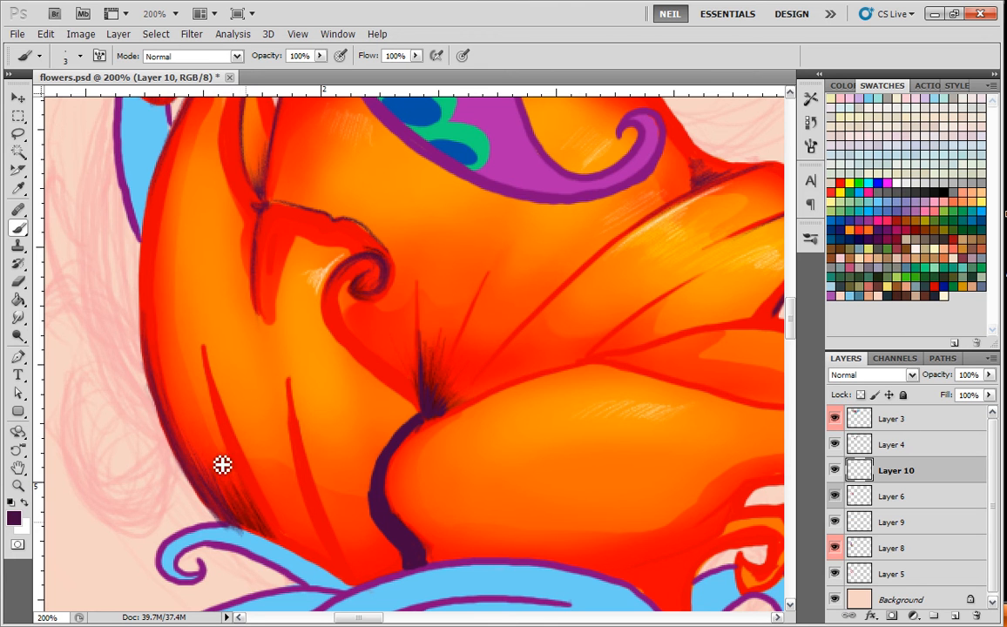
pyautogui.hotkey('ctrl', '-')
pyautogui.hotkey('ctrl', '-')
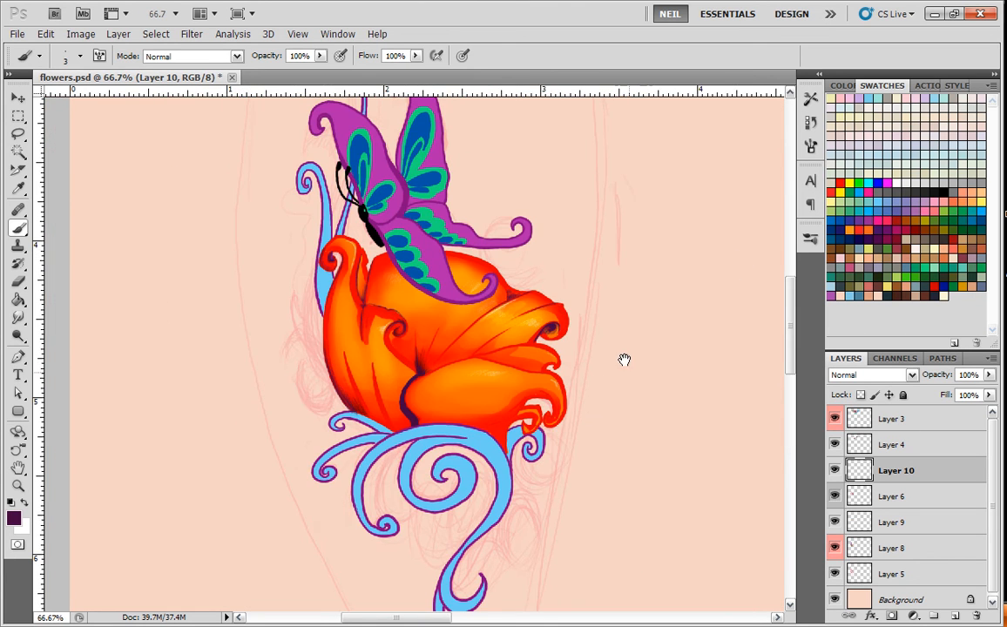
# Widen the base of the purple band beside the front petal and add a soft shadow along it with a 16 px brush.
pyautogui.hotkey('ctrl', '+')
pyautogui.hotkey('ctrl', '+')
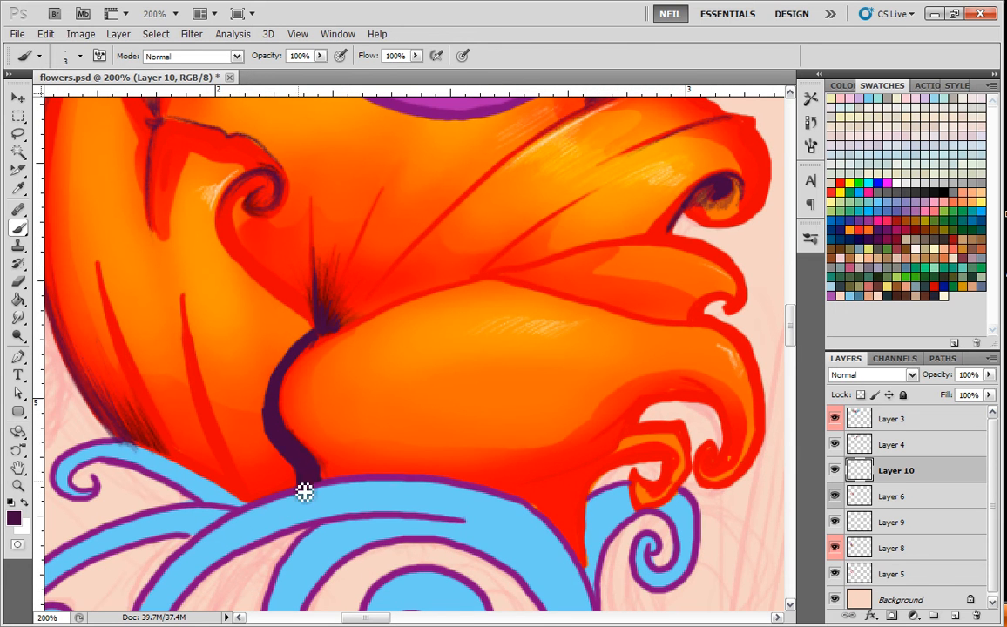
pyautogui.moveTo(277, 447)
pyautogui.mouseDown()
pyautogui.moveTo(299, 477)
pyautogui.moveTo(290, 495)
pyautogui.mouseUp()
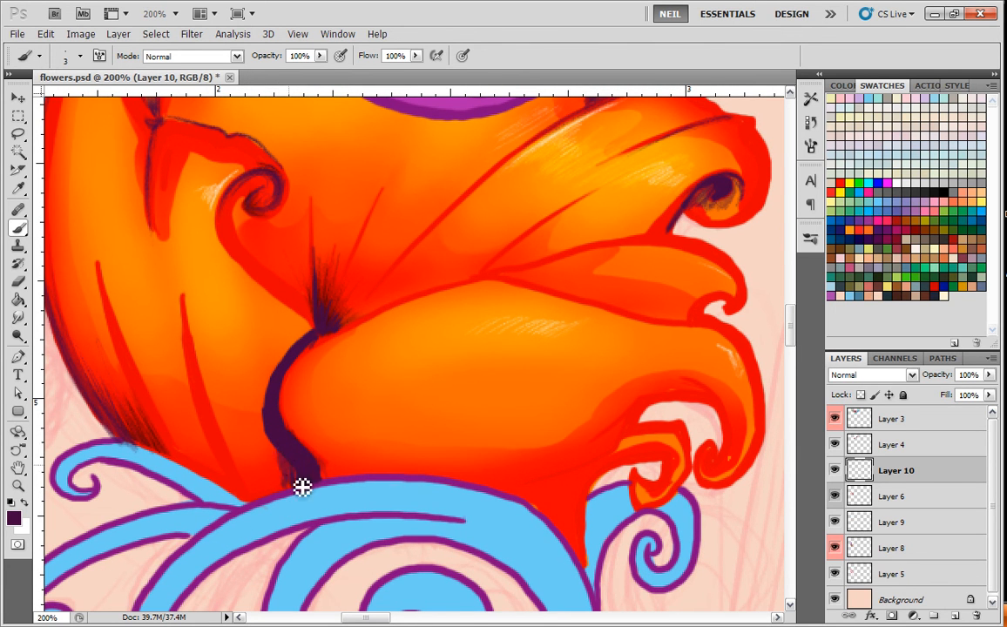
pyautogui.rightClick(292, 290)
pyautogui.click(469, 364)
pyautogui.moveTo(384, 302)
pyautogui.mouseDown()
pyautogui.moveTo(332, 305)
pyautogui.moveTo(294, 344)
pyautogui.moveTo(271, 419)
pyautogui.moveTo(299, 341)
pyautogui.moveTo(271, 396)
pyautogui.mouseUp()
pyautogui.click(316, 302)
pyautogui.click(272, 383)
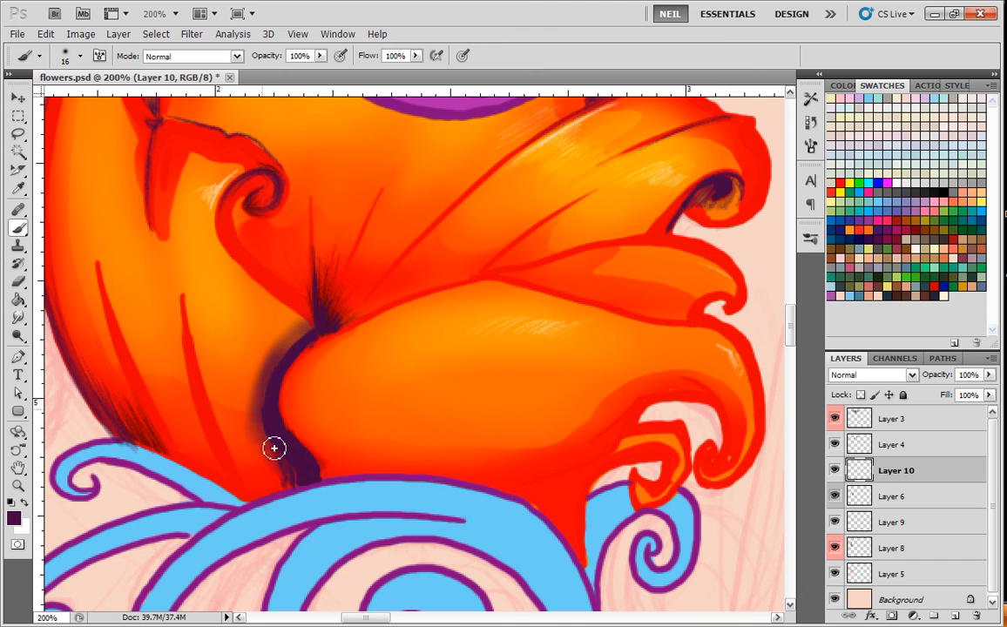
# Hatch the soft shadow's outer edge with a 3 px brush and darken the left petal's vein nearest the band.
pyautogui.rightClick(310, 326)
pyautogui.click(406, 366)
pyautogui.click(296, 297)
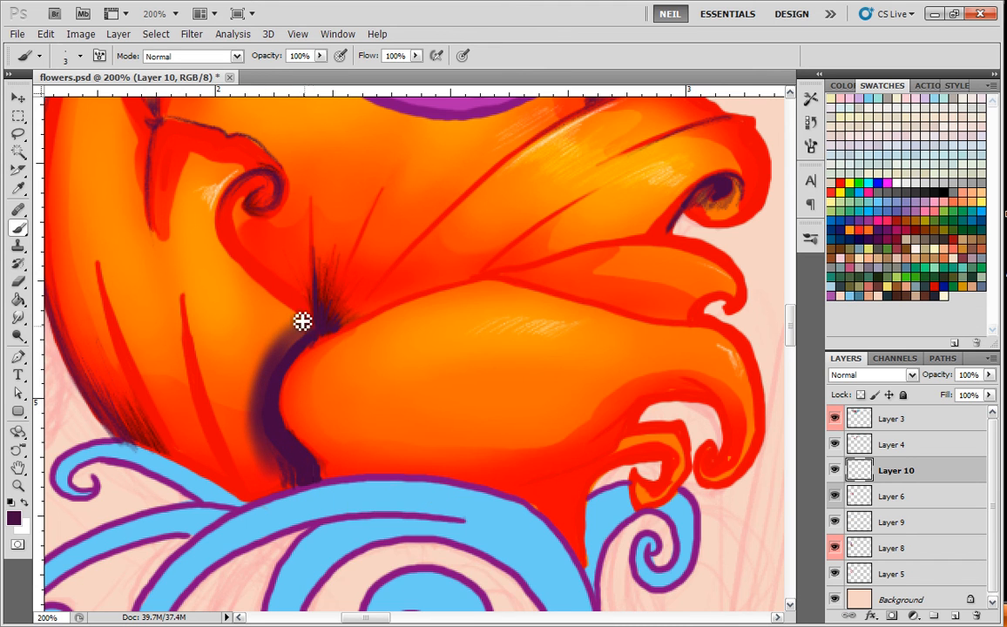
pyautogui.moveTo(294, 349)
pyautogui.mouseDown()
pyautogui.moveTo(259, 383)
pyautogui.moveTo(254, 427)
pyautogui.moveTo(263, 425)
pyautogui.moveTo(274, 470)
pyautogui.moveTo(301, 475)
pyautogui.moveTo(299, 490)
pyautogui.moveTo(301, 456)
pyautogui.moveTo(308, 461)
pyautogui.moveTo(284, 494)
pyautogui.moveTo(299, 470)
pyautogui.moveTo(281, 470)
pyautogui.moveTo(290, 450)
pyautogui.moveTo(249, 467)
pyautogui.moveTo(265, 416)
pyautogui.moveTo(247, 407)
pyautogui.moveTo(310, 326)
pyautogui.mouseUp()
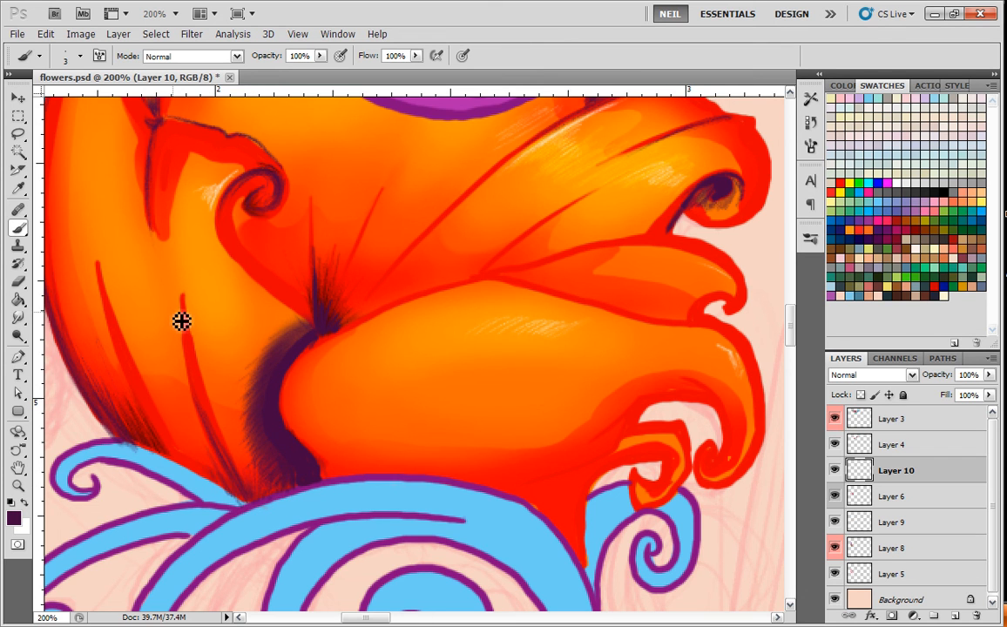
# Hatch dark purple shading at the front petal's lower right, where it narrows toward the small curl.
pyautogui.hotkey('ctrl', '-')
pyautogui.hotkey('ctrl', '-')
pyautogui.moveTo(625, 377); pyautogui.dragTo(546, 219)
pyautogui.hotkey('ctrl', '+')
pyautogui.hotkey('ctrl', '+')
pyautogui.moveTo(408, 317)
pyautogui.mouseDown()
pyautogui.moveTo(364, 380)
pyautogui.moveTo(402, 326)
pyautogui.moveTo(362, 356)
pyautogui.moveTo(390, 332)
pyautogui.moveTo(327, 354)
pyautogui.moveTo(380, 360)
pyautogui.mouseUp()
pyautogui.moveTo(414, 307)
pyautogui.mouseDown()
pyautogui.moveTo(426, 288)
pyautogui.moveTo(400, 319)
pyautogui.moveTo(413, 305)
pyautogui.mouseUp()
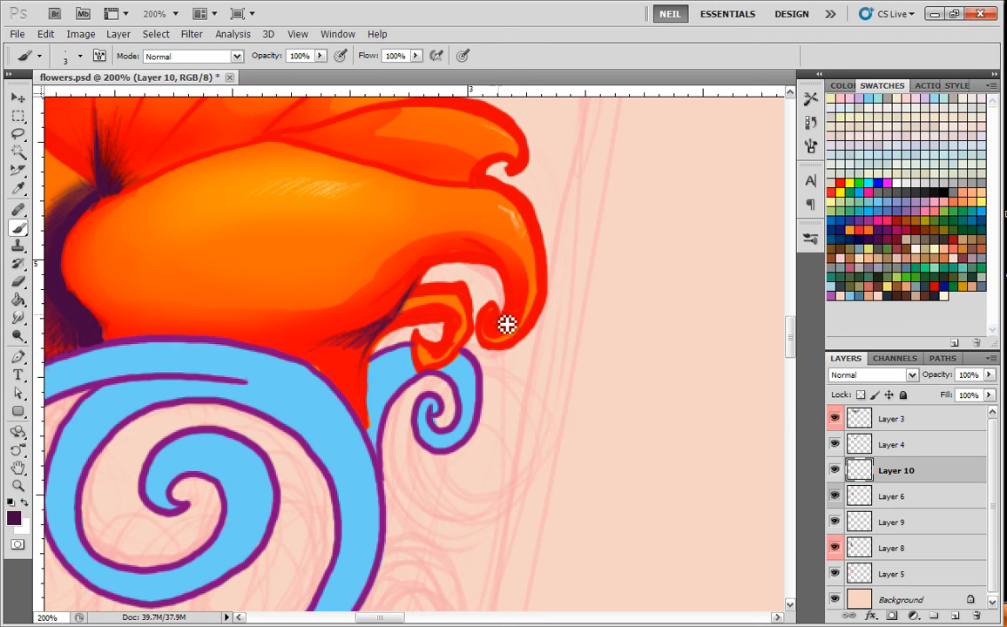
# Shade the front petal's curled tips, pointed base and inner arch in dark purple, plus the notch below the small right petal.
pyautogui.moveTo(496, 337)
pyautogui.mouseDown()
pyautogui.moveTo(441, 346)
pyautogui.moveTo(442, 357)
pyautogui.moveTo(460, 327)
pyautogui.moveTo(426, 326)
pyautogui.moveTo(362, 408)
pyautogui.moveTo(366, 378)
pyautogui.moveTo(376, 371)
pyautogui.moveTo(371, 421)
pyautogui.moveTo(371, 354)
pyautogui.moveTo(368, 425)
pyautogui.moveTo(358, 385)
pyautogui.moveTo(354, 413)
pyautogui.moveTo(356, 382)
pyautogui.moveTo(368, 424)
pyautogui.mouseUp()
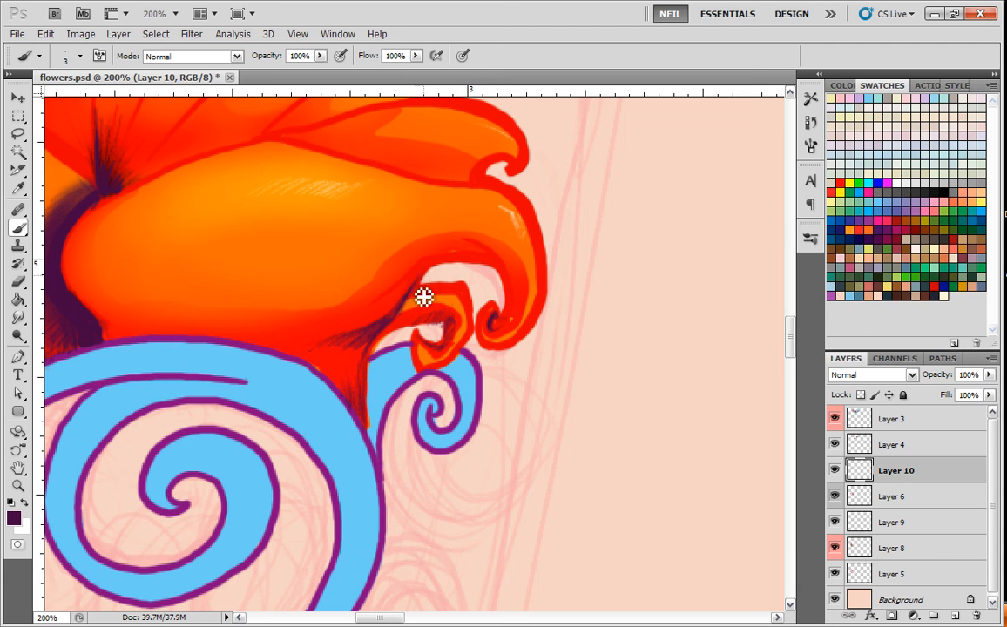
pyautogui.moveTo(412, 289)
pyautogui.mouseDown()
pyautogui.moveTo(449, 260)
pyautogui.moveTo(519, 294)
pyautogui.moveTo(483, 249)
pyautogui.moveTo(510, 275)
pyautogui.moveTo(508, 328)
pyautogui.mouseUp()
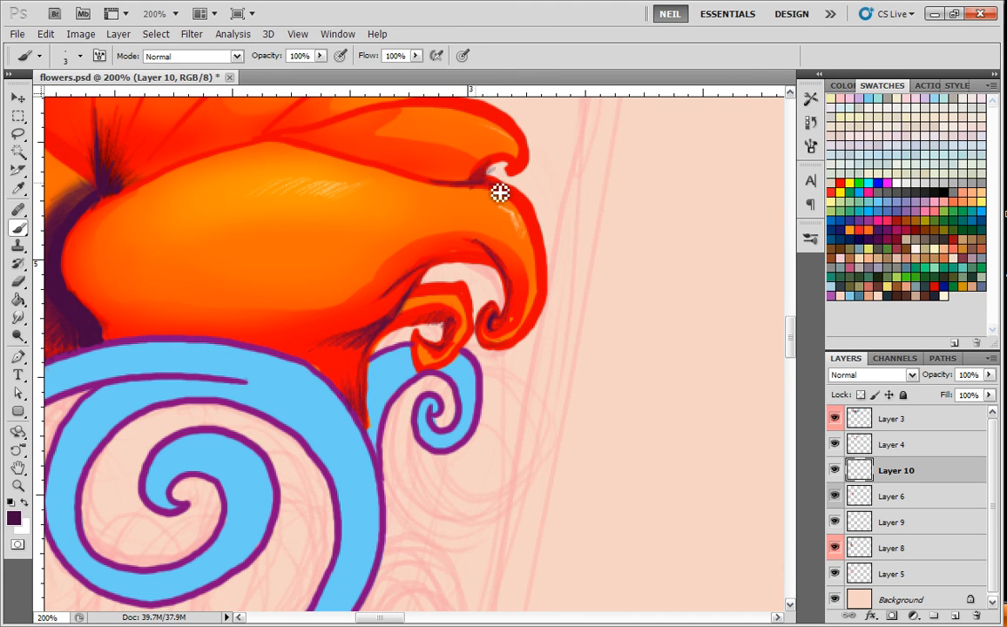
pyautogui.hotkey('ctrl', '-')
pyautogui.moveTo(364, 363); pyautogui.dragTo(433, 404)
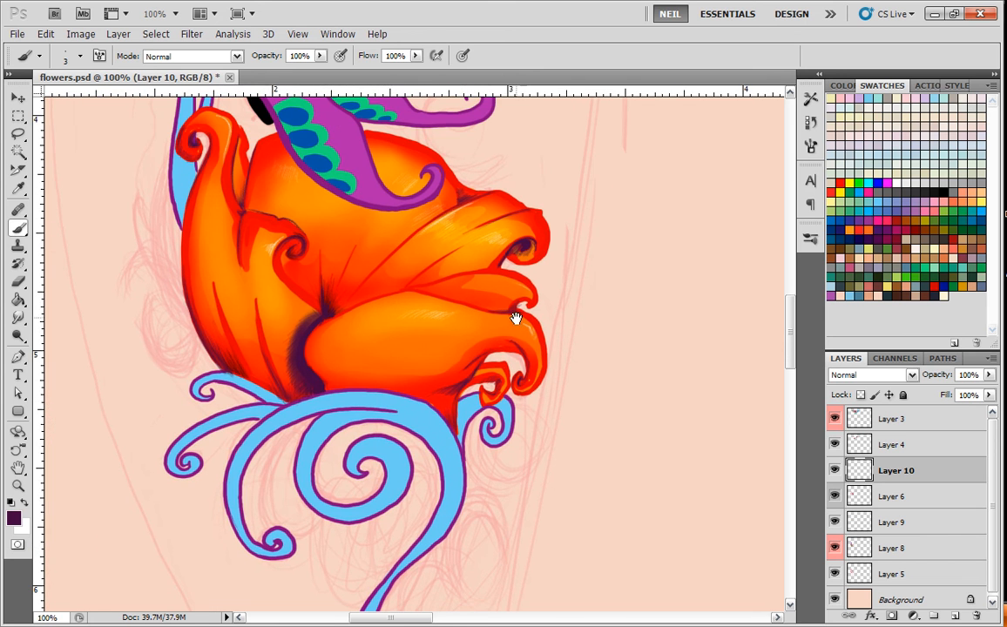
pyautogui.moveTo(540, 276); pyautogui.dragTo(518, 326)
pyautogui.hotkey('ctrl', '-')
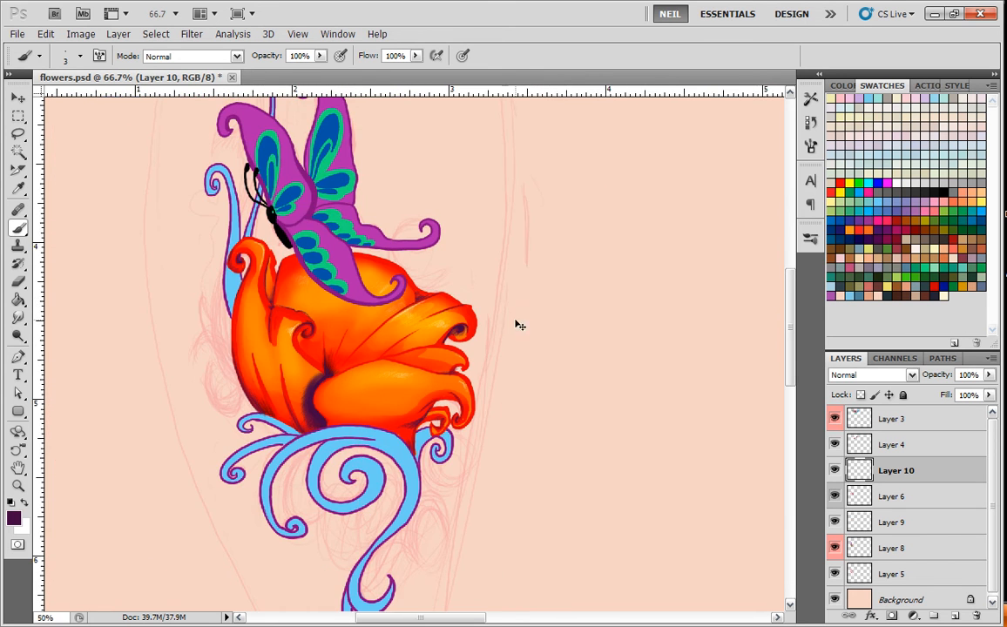
pyautogui.hotkey('ctrl', '-')
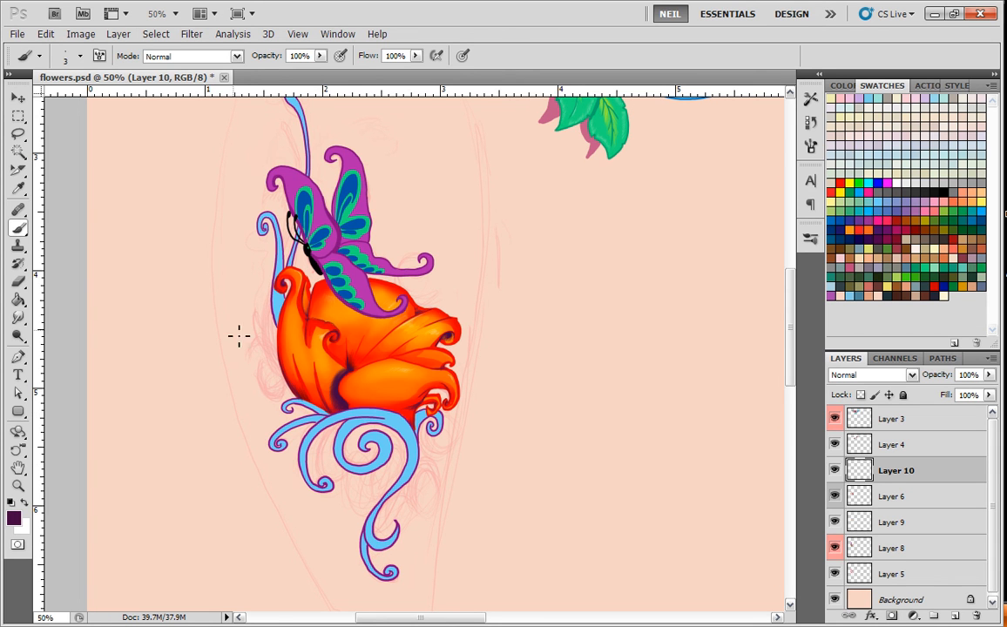
# Hide Layer 6, select the light blue scrollwork by Color Range, hide the selection outline and show Layer 6 again.
pyautogui.moveTo(437, 209); pyautogui.dragTo(410, 229)
pyautogui.click(835, 499)
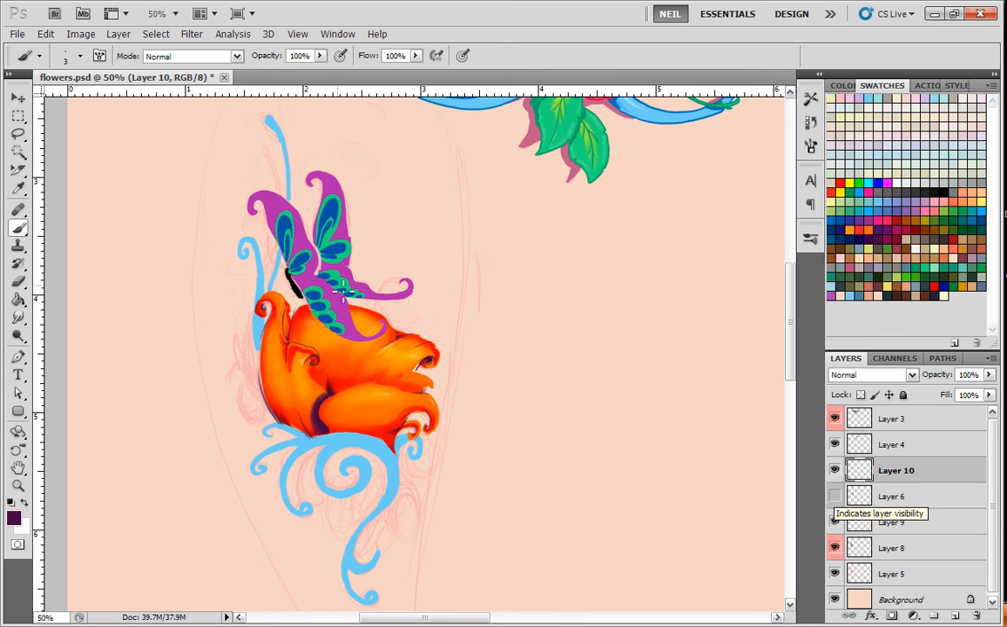
pyautogui.click(154, 33)
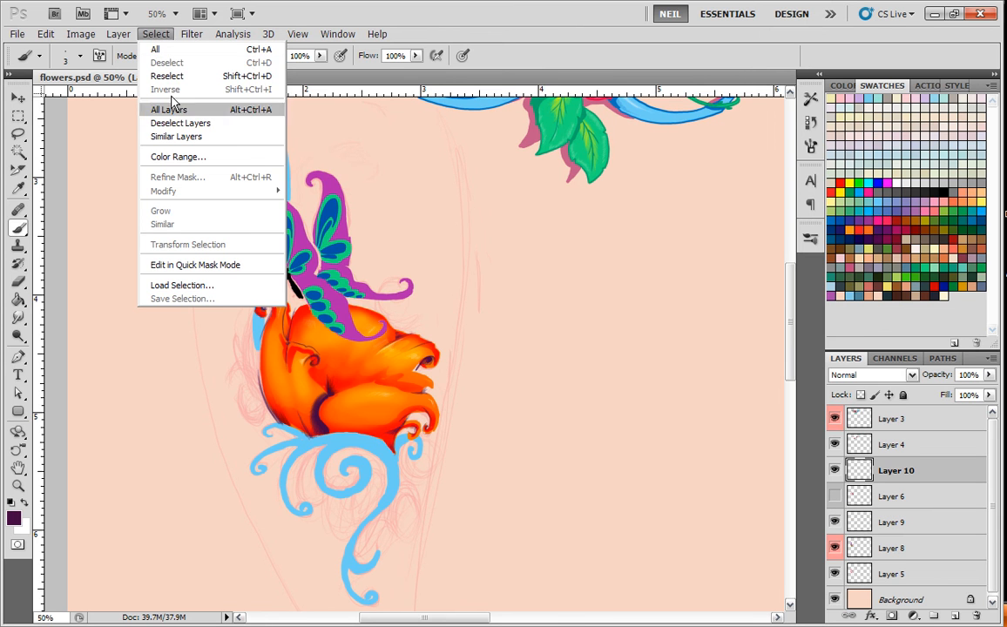
pyautogui.click(179, 157)
pyautogui.click(244, 251)
pyautogui.click(638, 212)
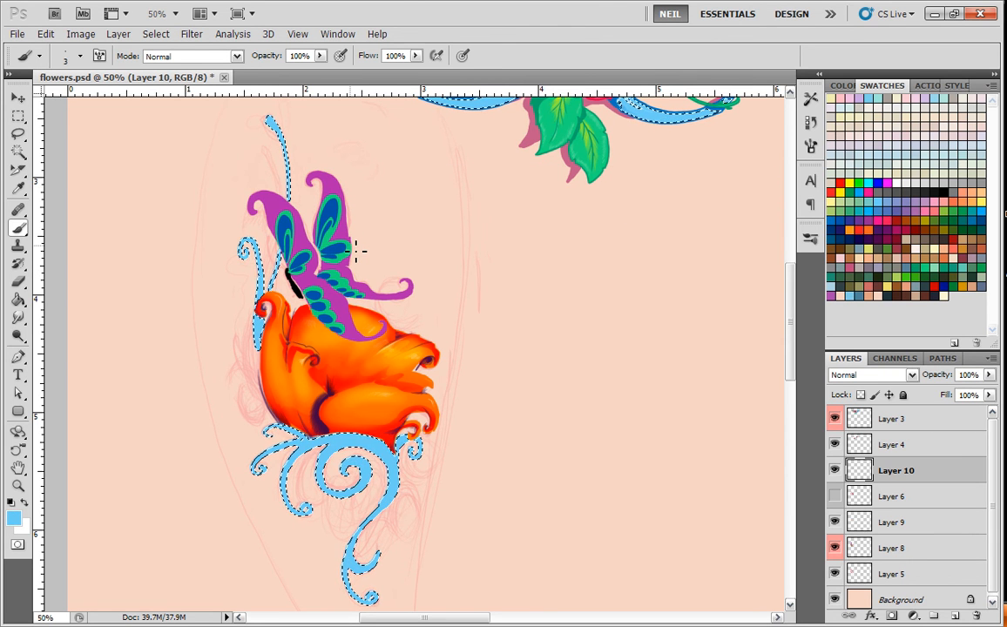
pyautogui.hotkey('ctrl', 'h')
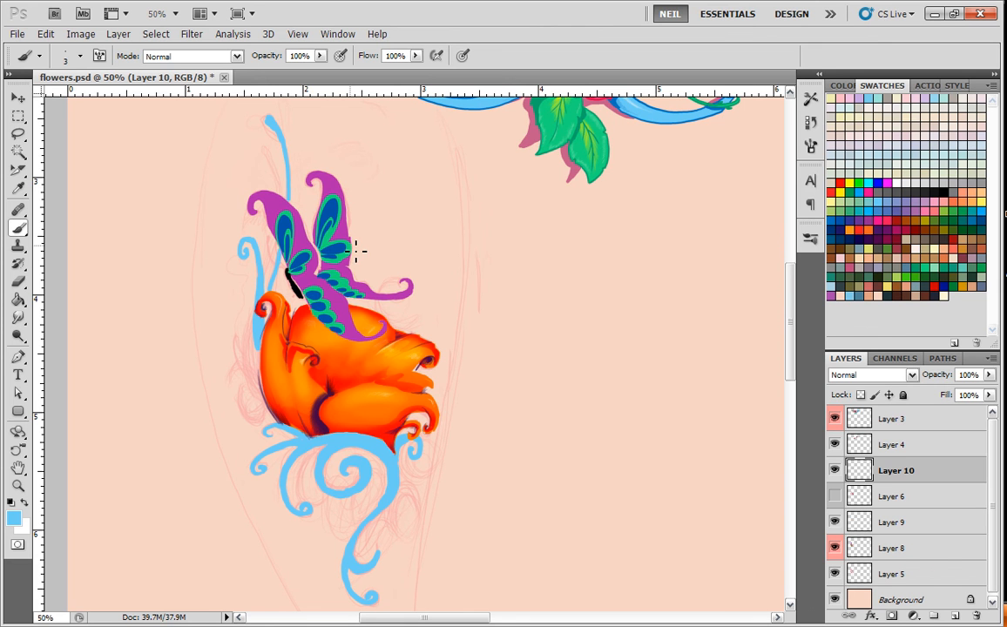
pyautogui.click(834, 497)
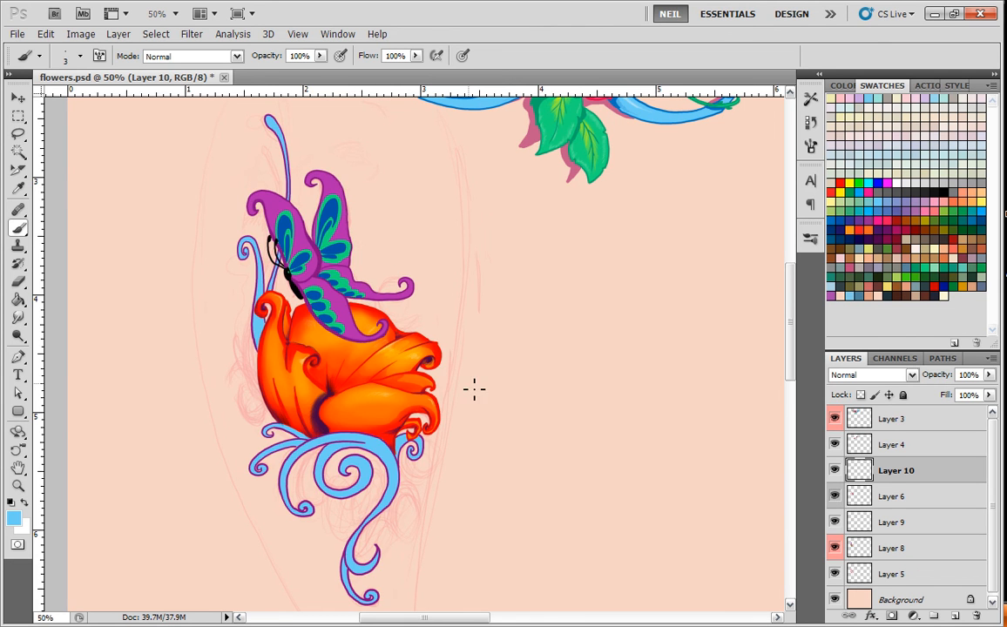
# Paint the scrollwork beneath the flower red with a soft 360 px brush, fading out toward the lowest blue curls.
pyautogui.hotkey('ctrl', '+')
pyautogui.hotkey('ctrl', '+')
pyautogui.moveTo(391, 367); pyautogui.dragTo(384, 230)
pyautogui.moveTo(402, 320); pyautogui.dragTo(420, 259)
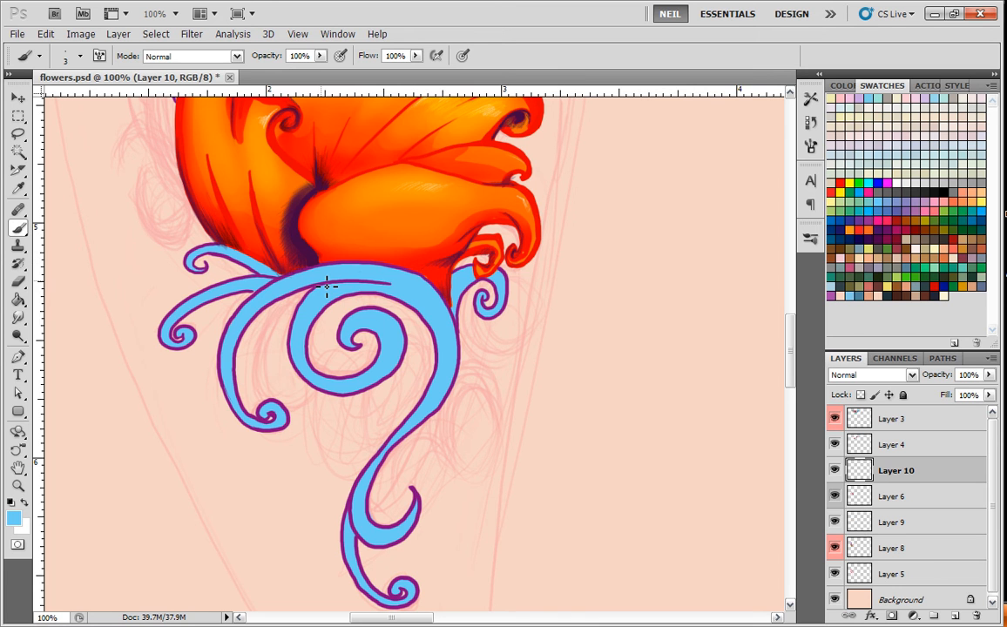
pyautogui.rightClick(454, 301)
pyautogui.click(616, 367)
pyautogui.click(834, 194)
pyautogui.click(832, 193)
pyautogui.moveTo(540, 239)
pyautogui.mouseDown()
pyautogui.moveTo(318, 253)
pyautogui.moveTo(351, 177)
pyautogui.moveTo(228, 196)
pyautogui.mouseUp()
pyautogui.moveTo(378, 199)
pyautogui.mouseDown()
pyautogui.moveTo(283, 244)
pyautogui.moveTo(378, 222)
pyautogui.mouseUp()
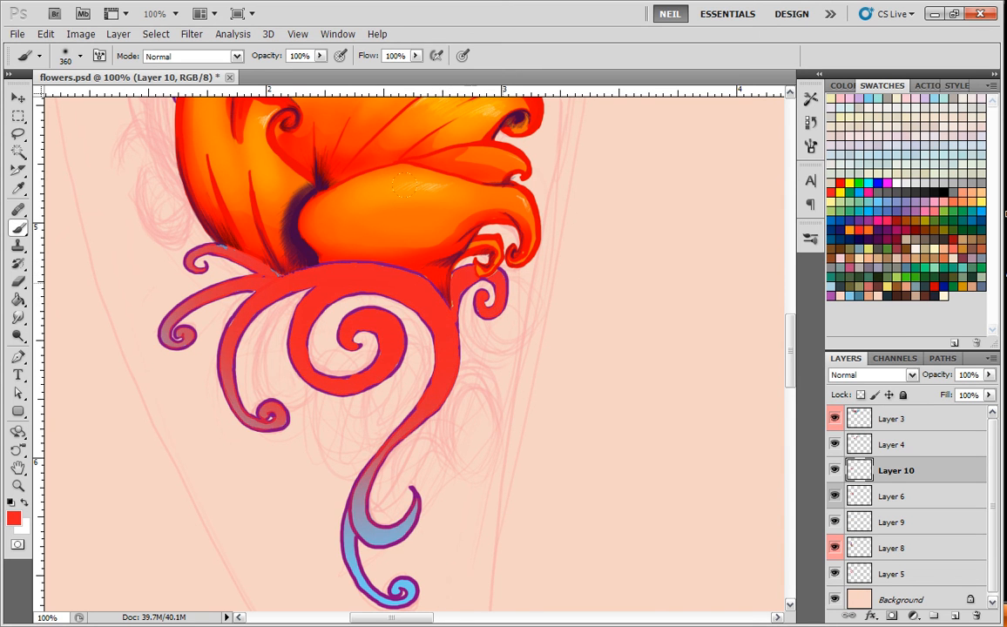
pyautogui.moveTo(534, 321); pyautogui.dragTo(528, 313)
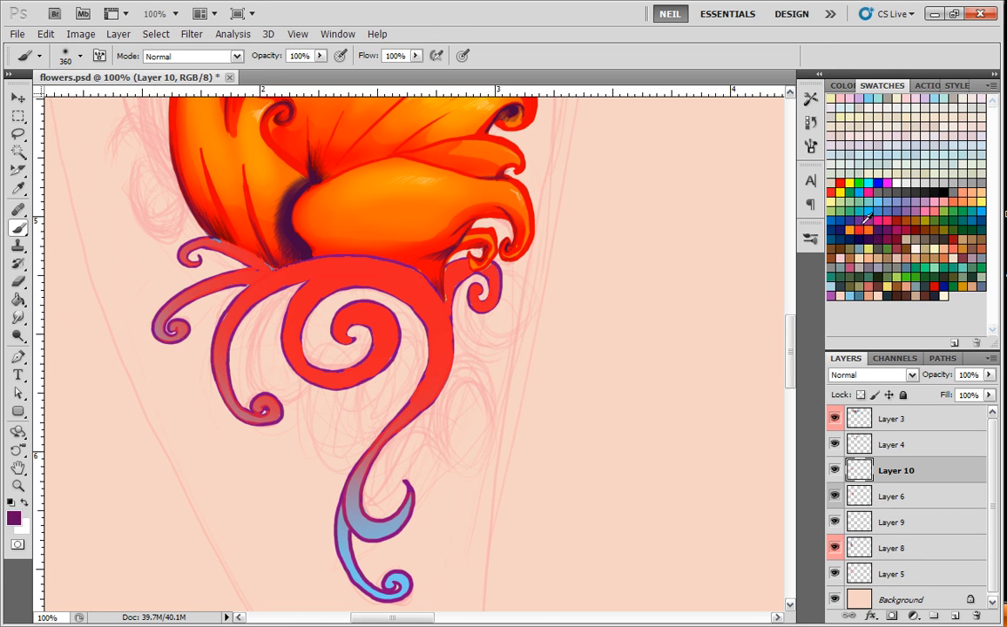
# Reduce the soft brush to 137 px, brighten the red at the scrolls' base and blend dark purple into the lower stems.
pyautogui.click(914, 204)
pyautogui.rightClick(440, 273)
pyautogui.moveTo(575, 304); pyautogui.dragTo(543, 304)
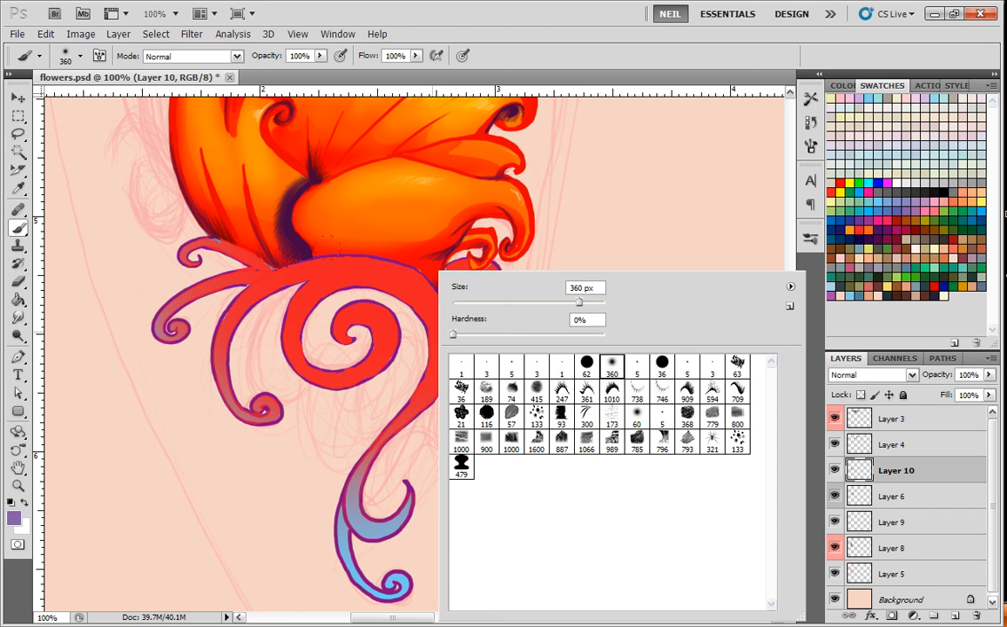
pyautogui.click(346, 331)
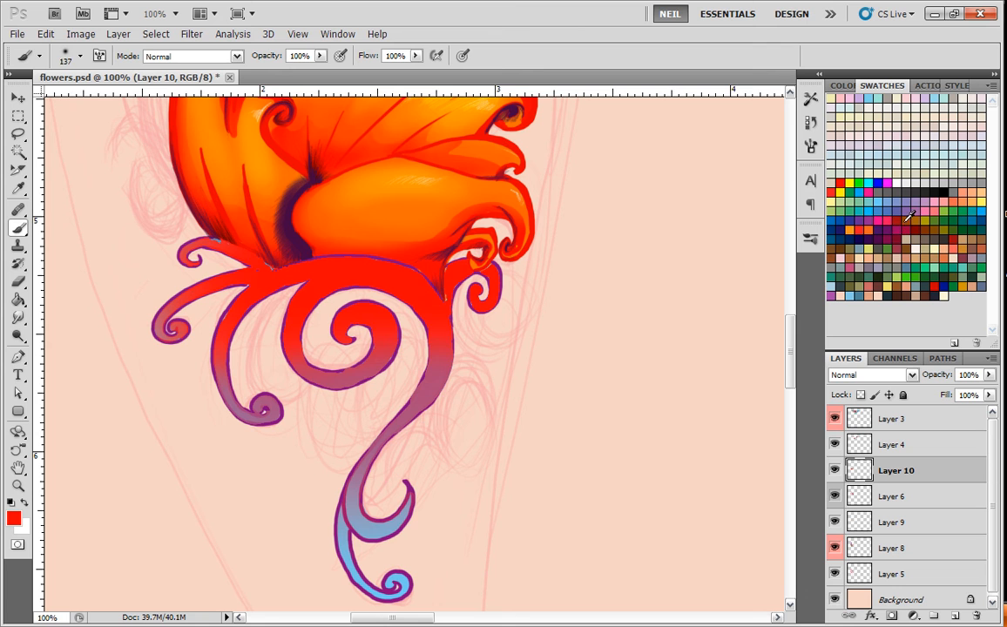
pyautogui.moveTo(473, 345)
pyautogui.mouseDown()
pyautogui.moveTo(262, 366)
pyautogui.moveTo(392, 392)
pyautogui.mouseUp()
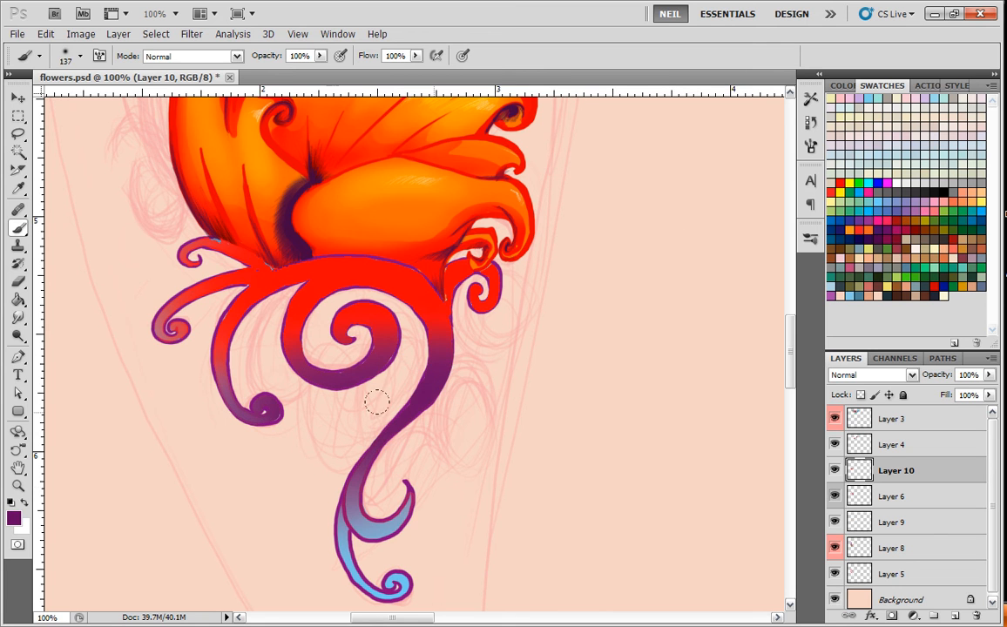
# Blend magenta into the lower scroll stems and repaint the upper parts beneath the flower bright red.
pyautogui.moveTo(514, 279)
pyautogui.mouseDown()
pyautogui.moveTo(200, 318)
pyautogui.moveTo(165, 257)
pyautogui.moveTo(267, 324)
pyautogui.mouseUp()
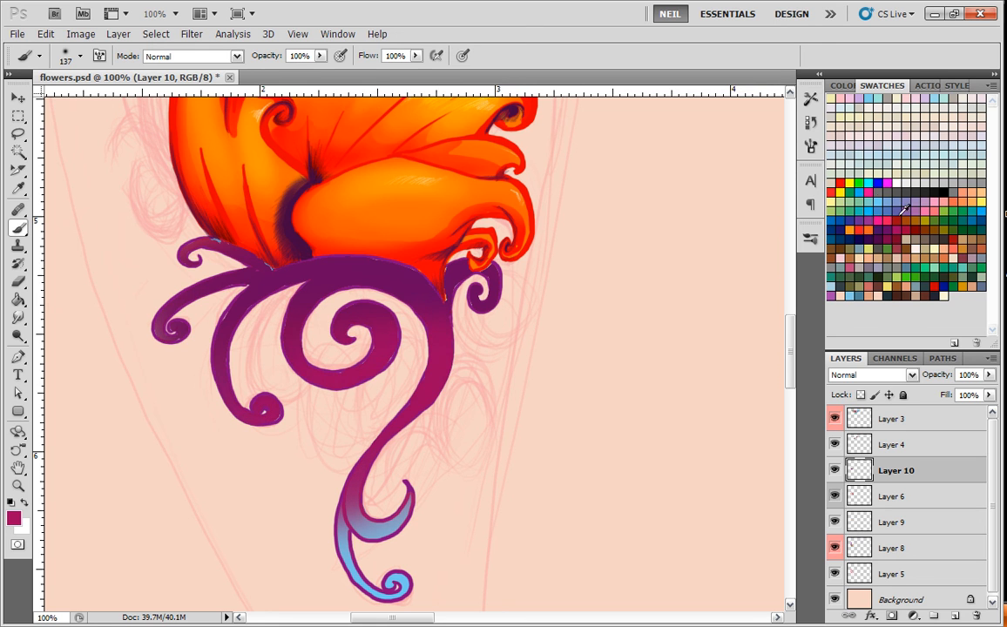
pyautogui.moveTo(468, 288)
pyautogui.mouseDown()
pyautogui.moveTo(435, 261)
pyautogui.moveTo(174, 261)
pyautogui.moveTo(119, 290)
pyautogui.mouseUp()
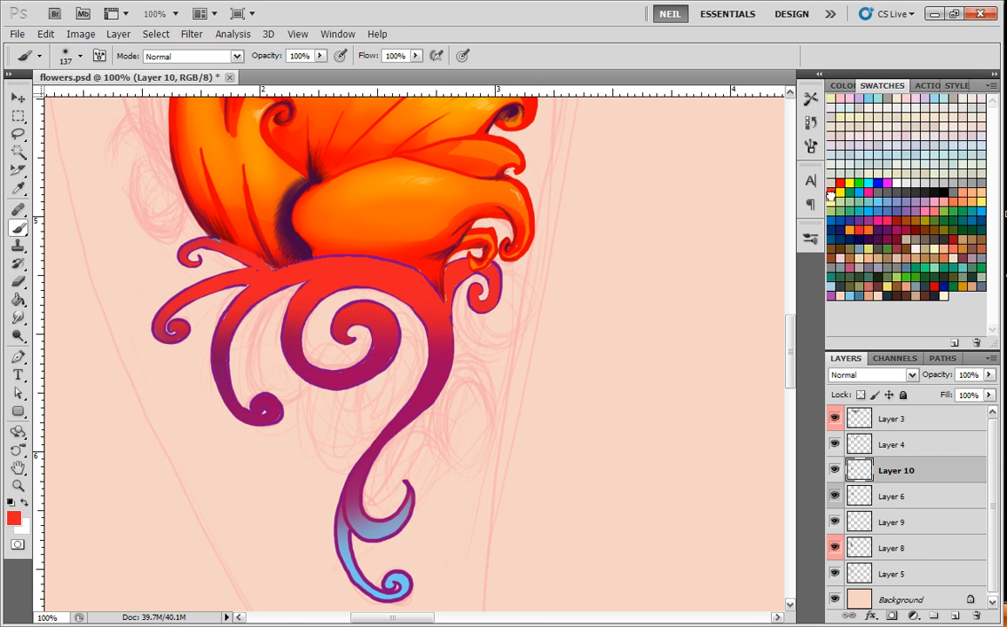
pyautogui.moveTo(475, 278)
pyautogui.mouseDown()
pyautogui.moveTo(143, 279)
pyautogui.moveTo(153, 268)
pyautogui.mouseUp()
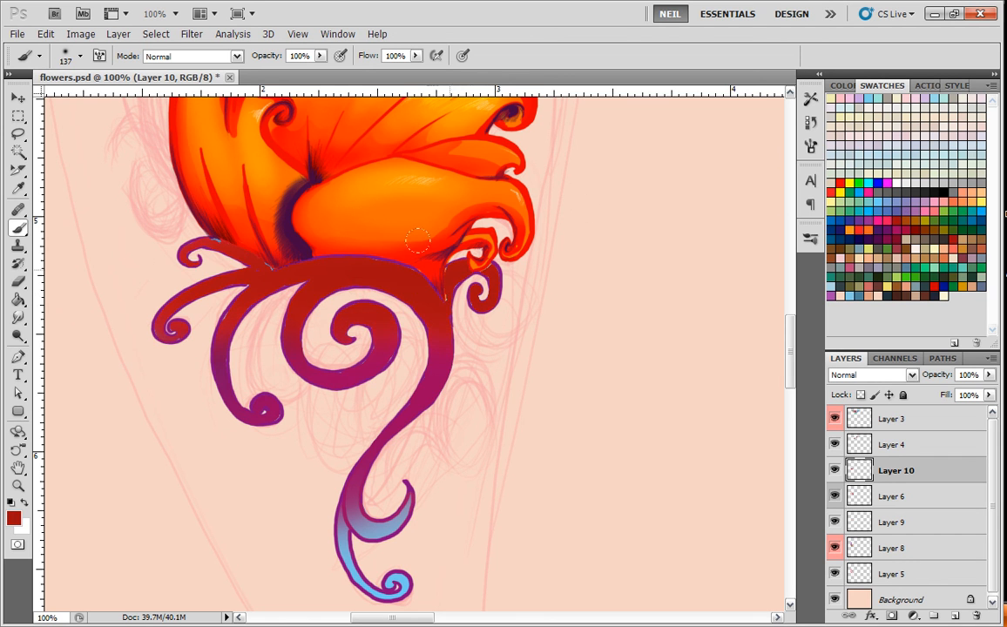
pyautogui.moveTo(471, 259)
pyautogui.mouseDown()
pyautogui.moveTo(401, 256)
pyautogui.moveTo(442, 253)
pyautogui.mouseUp()
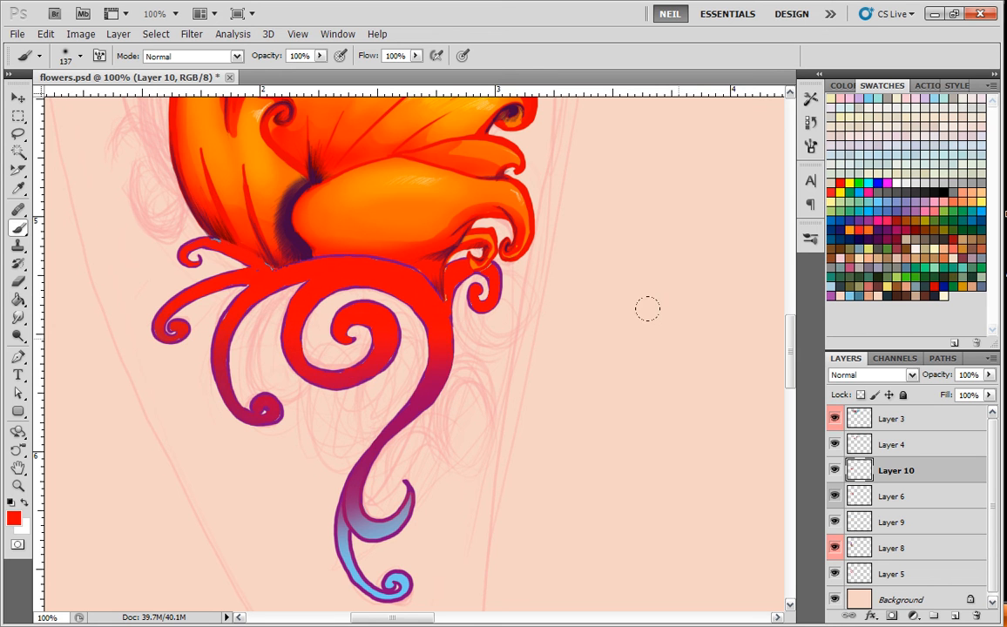
pyautogui.hotkey('ctrl', '-')
pyautogui.hotkey('ctrl', '-')
pyautogui.hotkey('ctrl', '+')
pyautogui.hotkey('ctrl', '+')
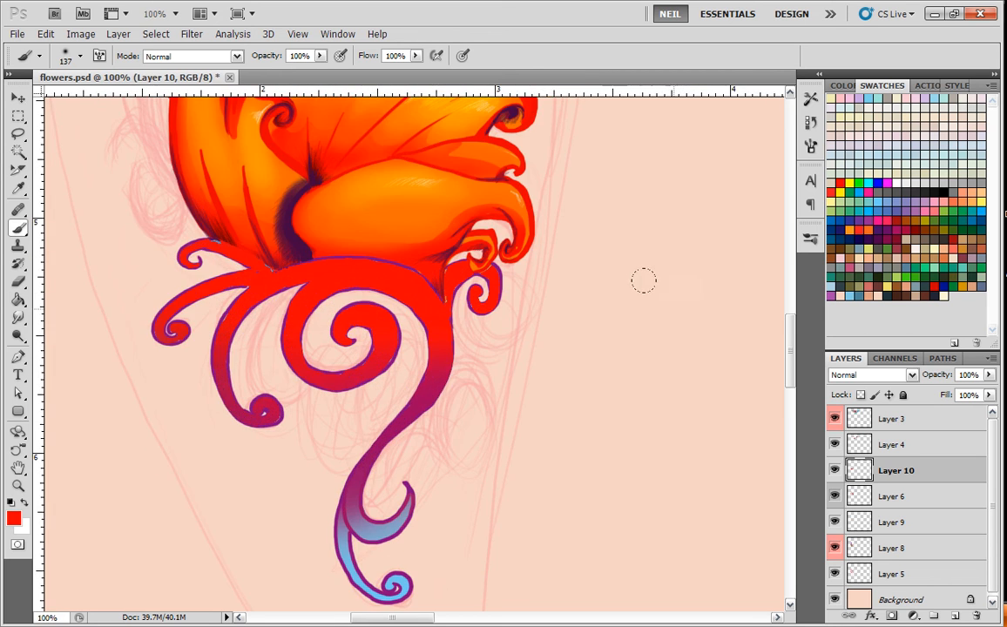
# Blend blue into the scroll tips, the small right curl and the central spiral, using magenta transitions and a soft brush reduced to 76 px.
pyautogui.moveTo(529, 435); pyautogui.dragTo(513, 382)
pyautogui.moveTo(344, 410)
pyautogui.mouseDown()
pyautogui.moveTo(325, 488)
pyautogui.moveTo(322, 407)
pyautogui.mouseUp()
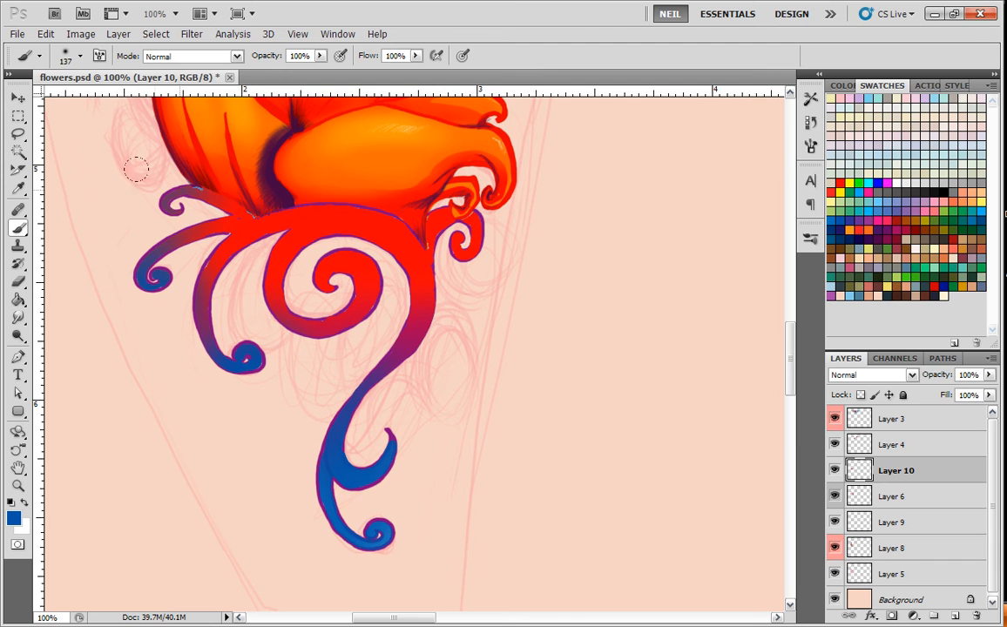
pyautogui.rightClick(460, 225)
pyautogui.click(605, 258)
pyautogui.moveTo(473, 228)
pyautogui.mouseDown()
pyautogui.moveTo(461, 248)
pyautogui.moveTo(454, 234)
pyautogui.mouseUp()
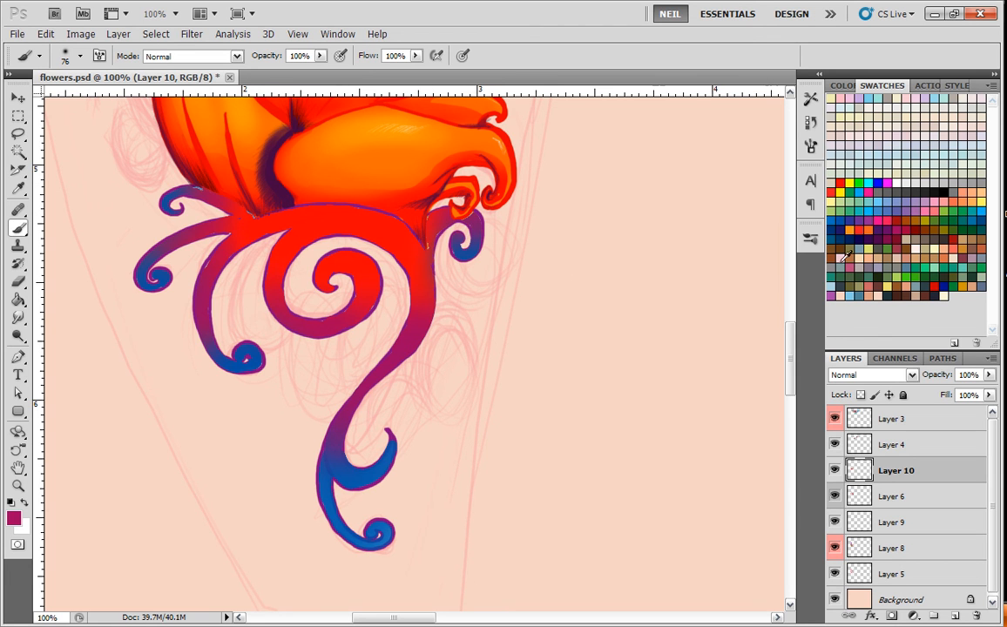
pyautogui.moveTo(325, 272)
pyautogui.mouseDown()
pyautogui.moveTo(349, 286)
pyautogui.moveTo(336, 260)
pyautogui.moveTo(349, 292)
pyautogui.moveTo(326, 311)
pyautogui.moveTo(364, 297)
pyautogui.mouseUp()
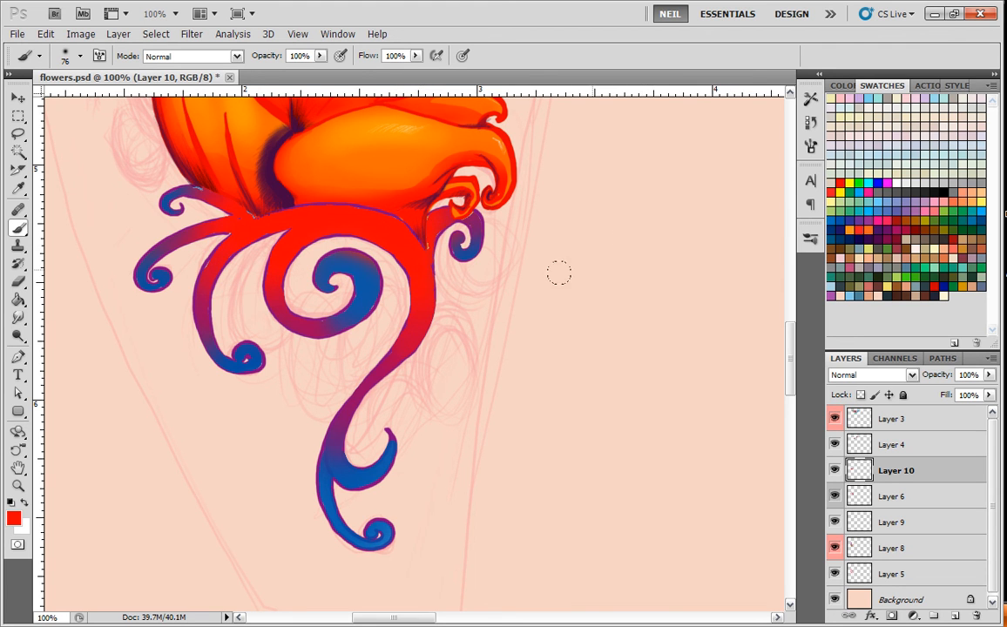
# Blend orange into the broad scroll band directly under the flower and fill out the blue in the central spiral.
pyautogui.moveTo(510, 271); pyautogui.dragTo(508, 400)
pyautogui.keyDown('alt'); pyautogui.click(380, 270); pyautogui.keyUp('alt')
pyautogui.moveTo(378, 354); pyautogui.dragTo(337, 335)
pyautogui.hotkey('ctrl', '-')
pyautogui.hotkey('ctrl', '-')
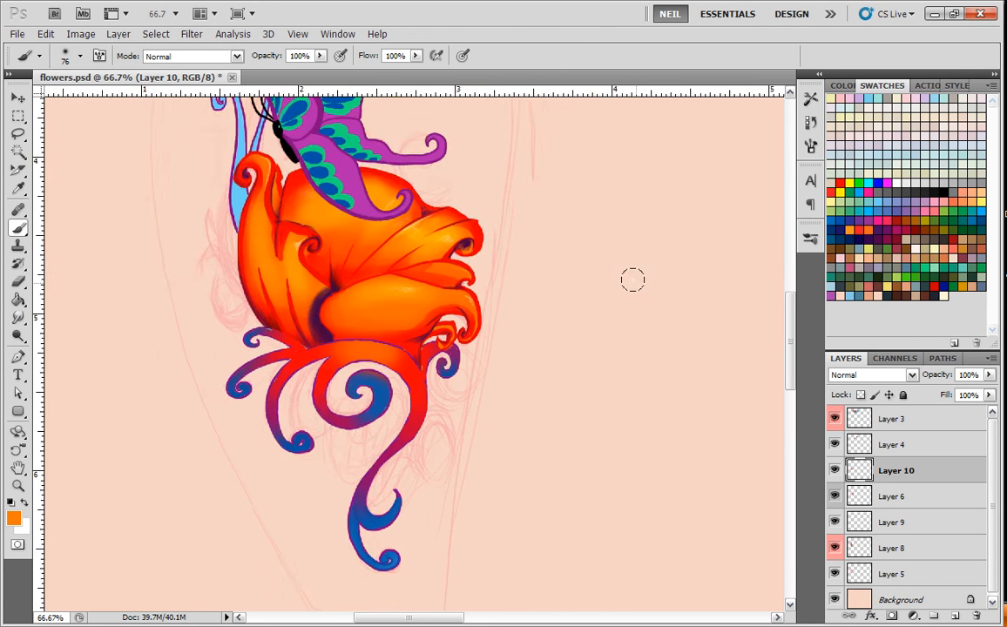
pyautogui.hotkey('ctrl', '+')
pyautogui.hotkey('ctrl', '+')
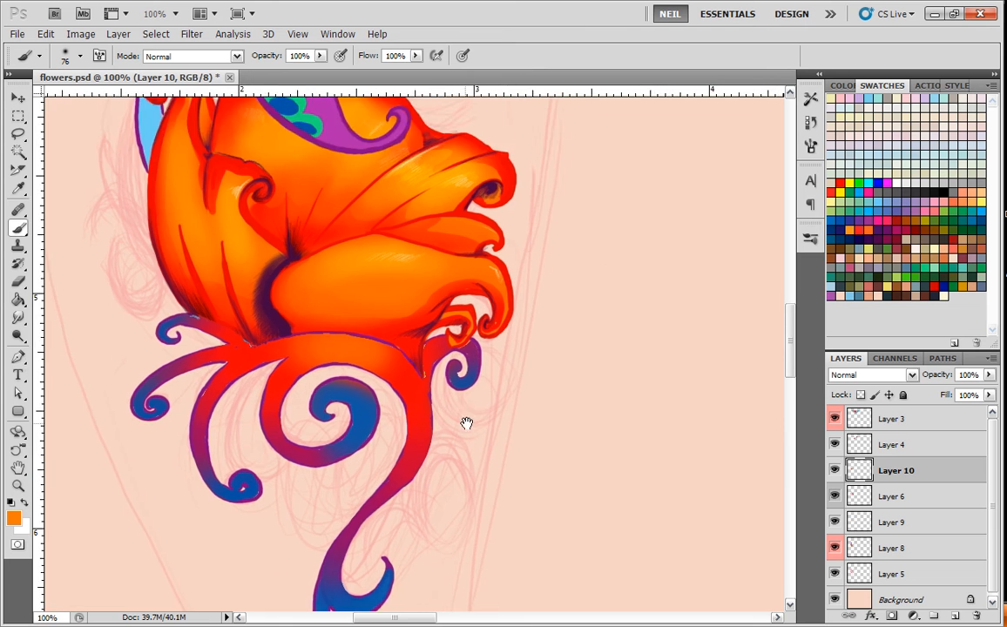
pyautogui.scroll(-2, 473, 409)
pyautogui.keyDown('alt'); pyautogui.click(373, 333); pyautogui.keyUp('alt')
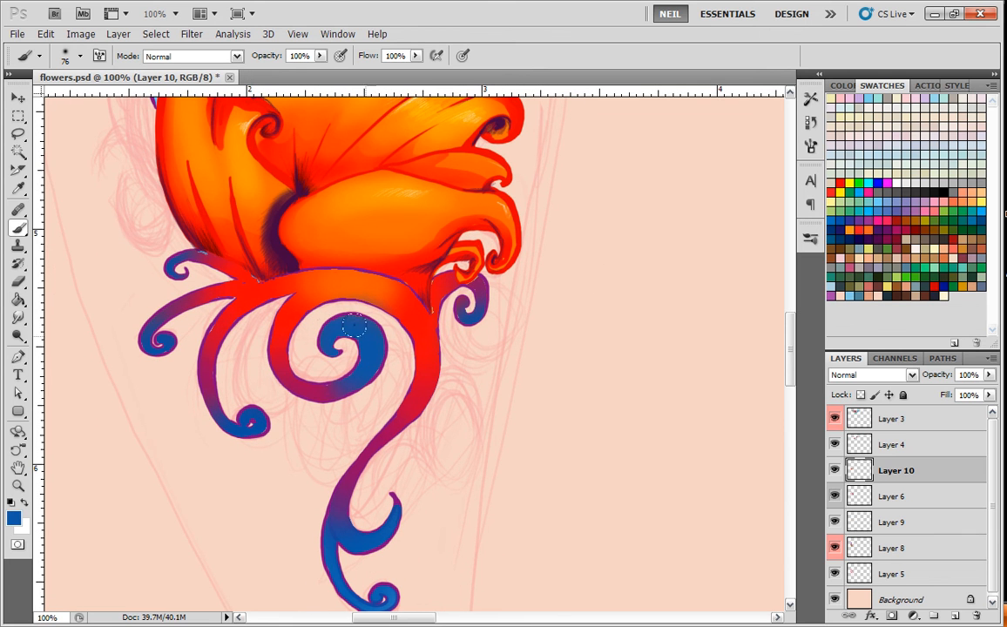
# Hatch fine white highlights on the blue central spiral and the blue scroll tips with a hard 3 px brush.
pyautogui.click(915, 183)
pyautogui.rightClick(650, 269)
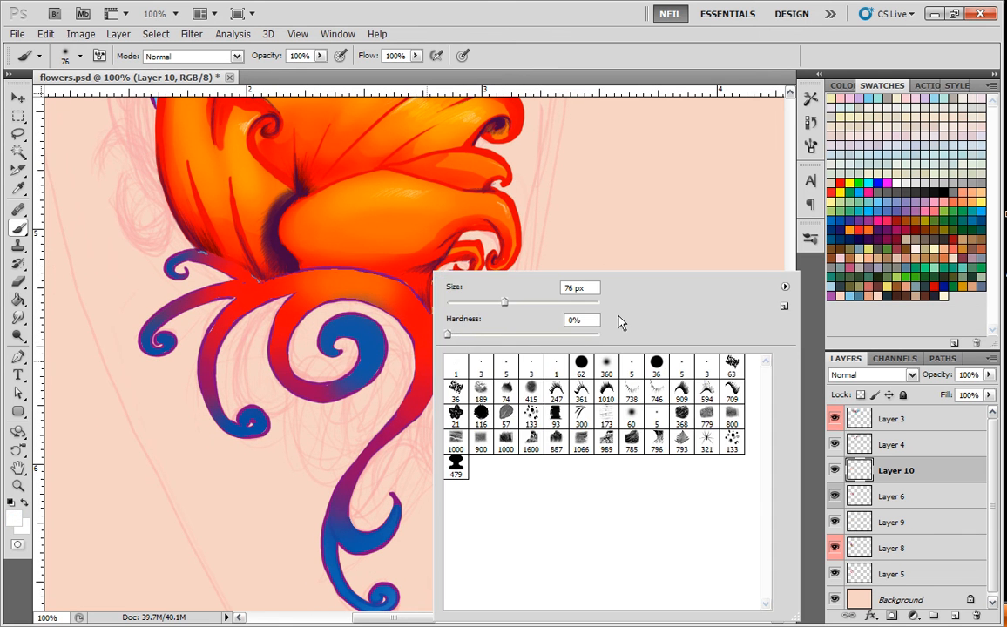
pyautogui.click(528, 366)
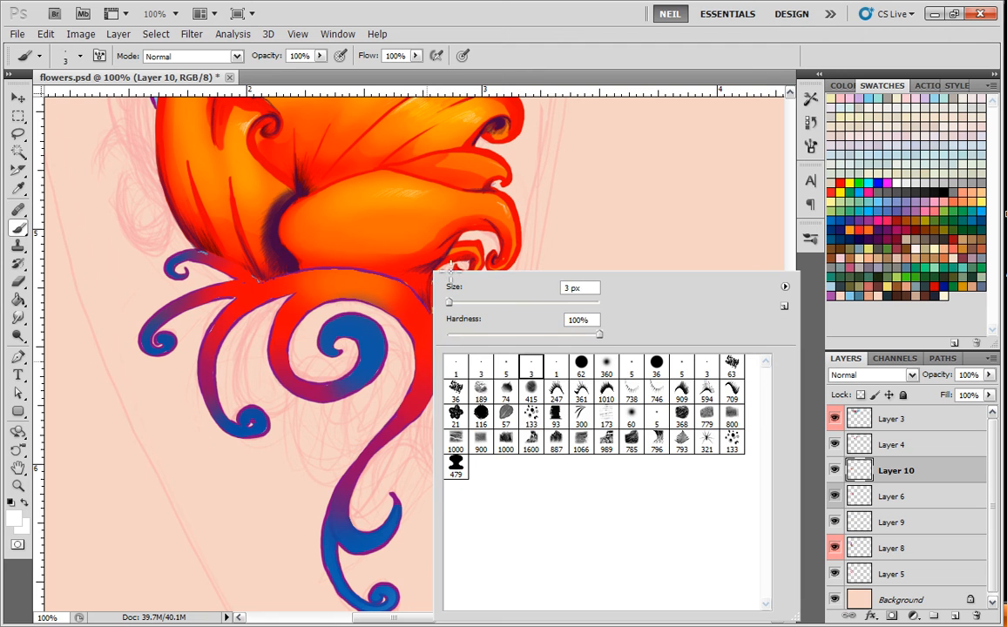
pyautogui.click(358, 328)
pyautogui.moveTo(340, 326)
pyautogui.mouseDown()
pyautogui.moveTo(358, 320)
pyautogui.moveTo(370, 343)
pyautogui.mouseUp()
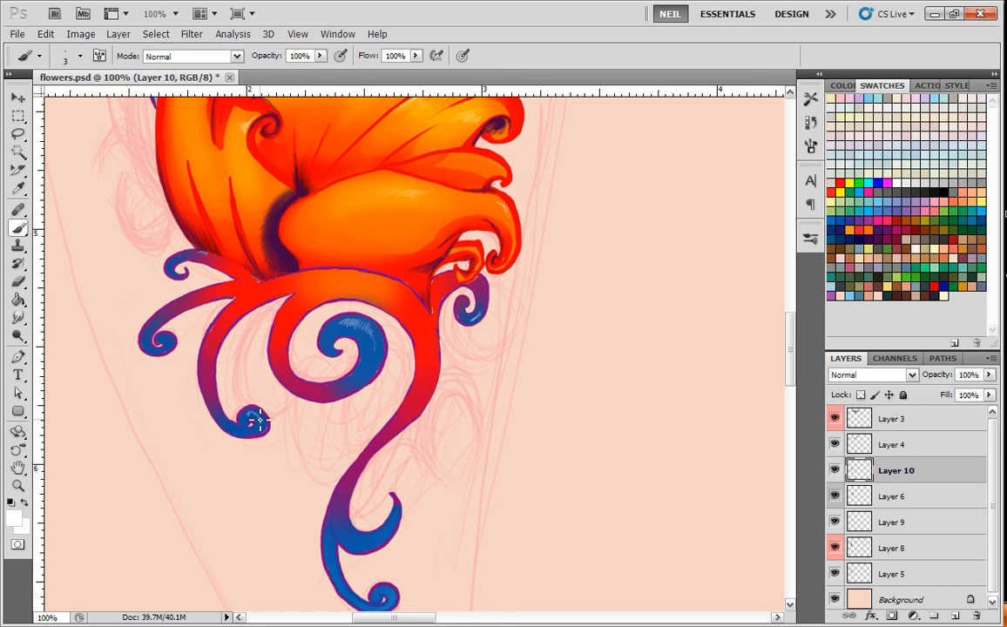
pyautogui.moveTo(164, 334); pyautogui.dragTo(165, 347)
pyautogui.moveTo(405, 484); pyautogui.dragTo(387, 412)
pyautogui.moveTo(375, 454)
pyautogui.mouseDown()
pyautogui.moveTo(366, 472)
pyautogui.moveTo(342, 472)
pyautogui.moveTo(367, 471)
pyautogui.moveTo(355, 427)
pyautogui.mouseUp()
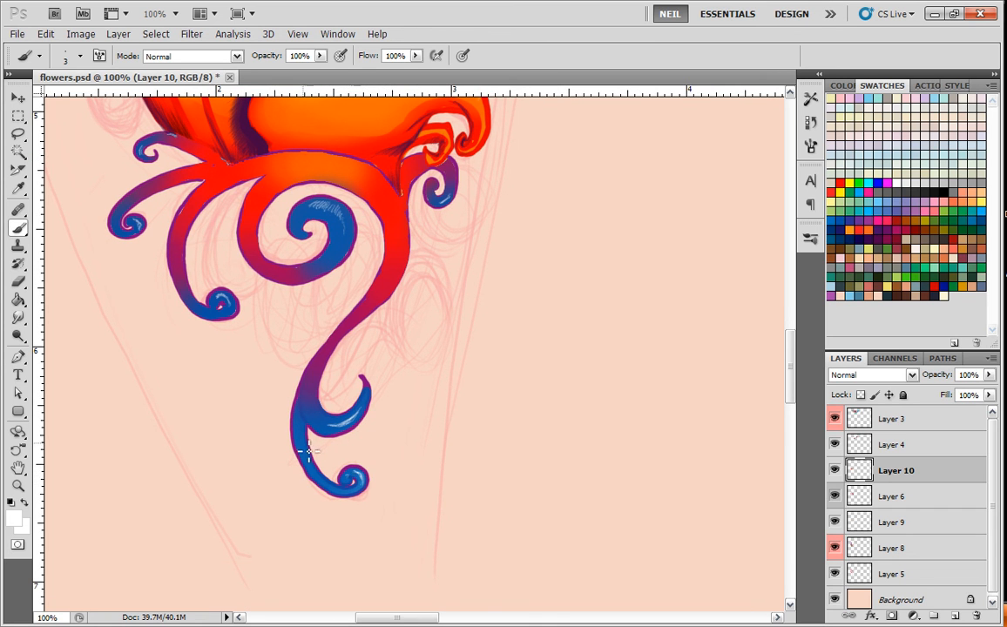
# Add thin white highlights along the red main stem, the orange band and the left scroll branches.
pyautogui.moveTo(351, 326); pyautogui.dragTo(315, 434)
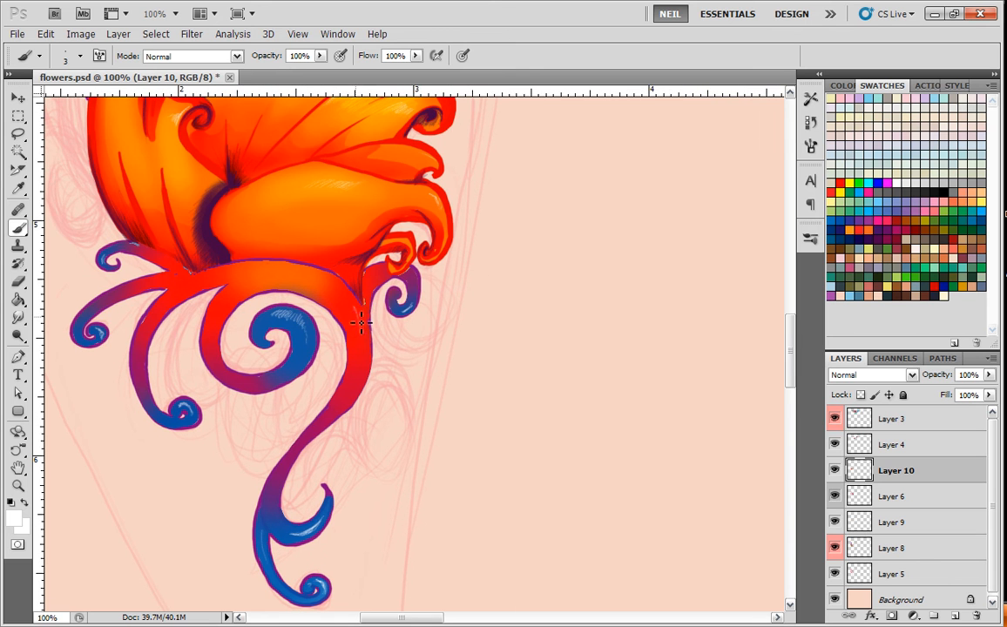
pyautogui.moveTo(358, 310); pyautogui.dragTo(364, 360)
pyautogui.hotkey('ctrl', '+')
pyautogui.moveTo(301, 271); pyautogui.dragTo(304, 418)
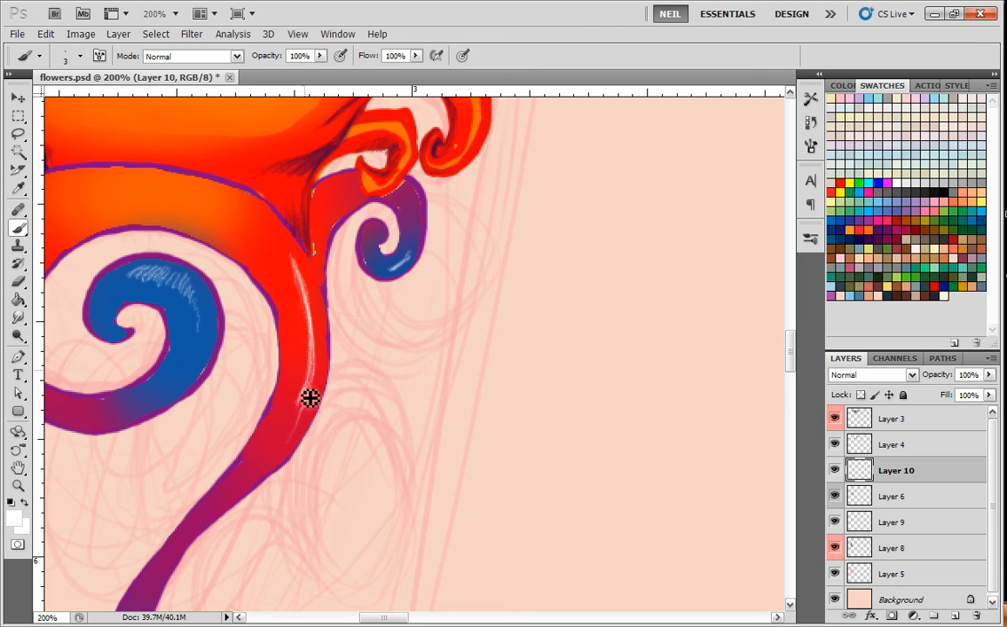
pyautogui.moveTo(298, 263)
pyautogui.mouseDown()
pyautogui.moveTo(316, 319)
pyautogui.moveTo(315, 392)
pyautogui.moveTo(302, 430)
pyautogui.mouseUp()
pyautogui.moveTo(299, 245); pyautogui.dragTo(481, 339)
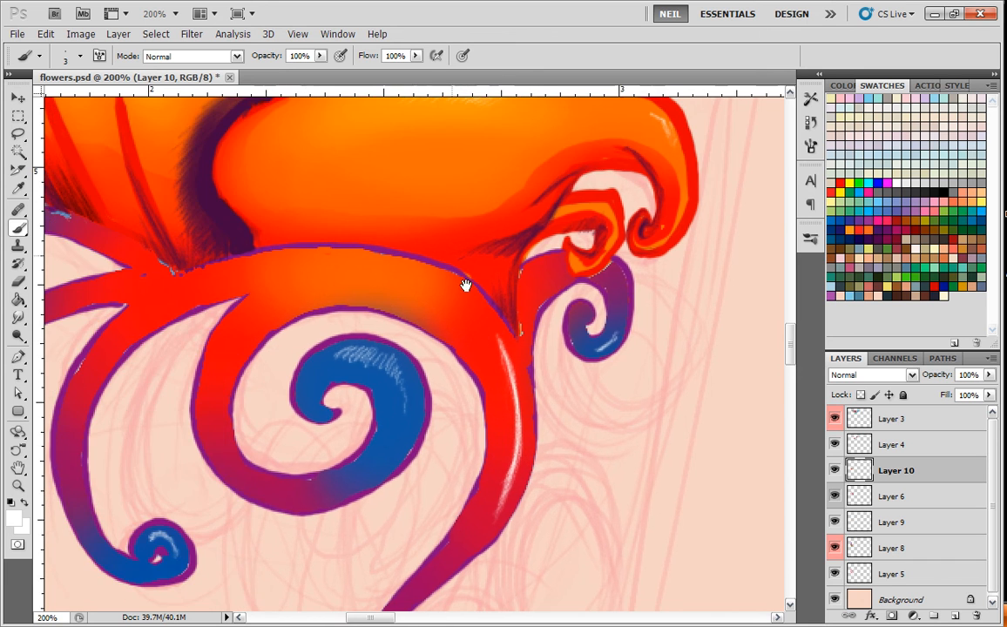
pyautogui.moveTo(187, 323)
pyautogui.mouseDown()
pyautogui.moveTo(218, 345)
pyautogui.moveTo(389, 318)
pyautogui.moveTo(315, 402)
pyautogui.moveTo(351, 353)
pyautogui.moveTo(342, 295)
pyautogui.moveTo(325, 302)
pyautogui.mouseUp()
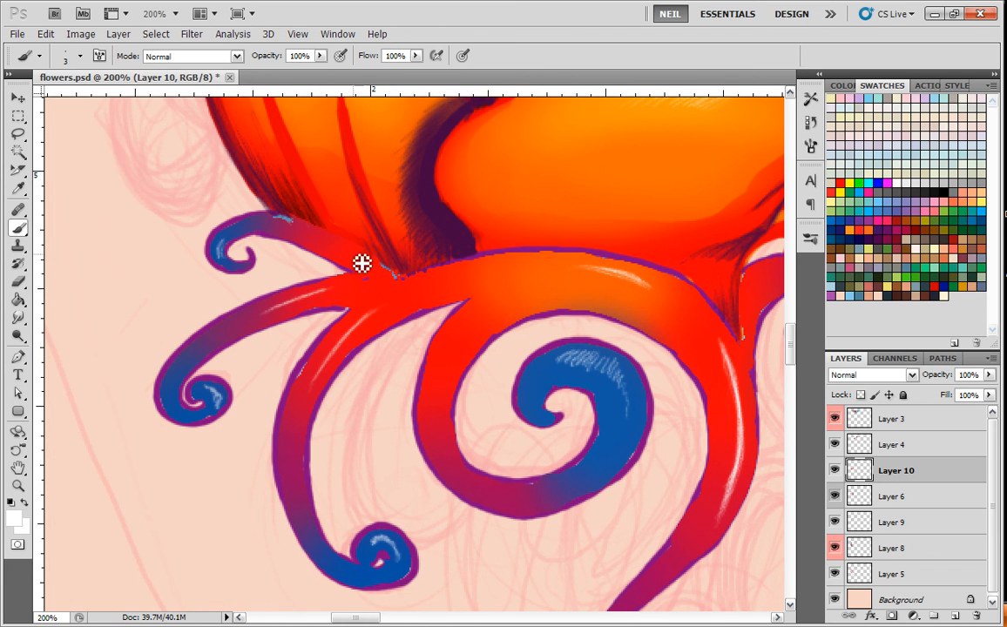
pyautogui.hotkey('ctrl', '-')
pyautogui.hotkey('ctrl', '-')
pyautogui.hotkey('ctrl', '-')
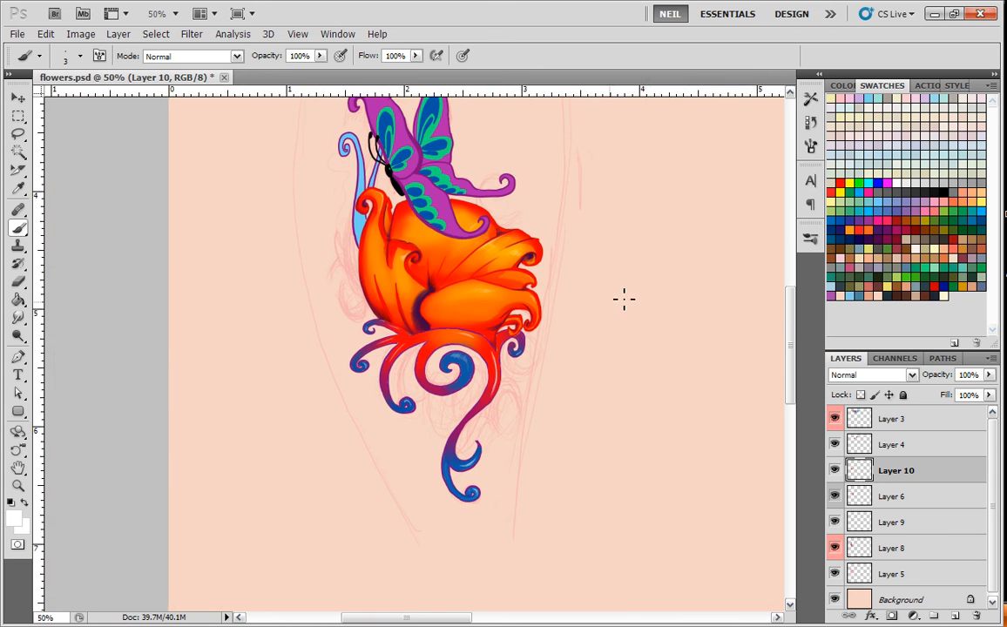
pyautogui.moveTo(667, 286); pyautogui.dragTo(565, 337)
pyautogui.hotkey('ctrl', '-')
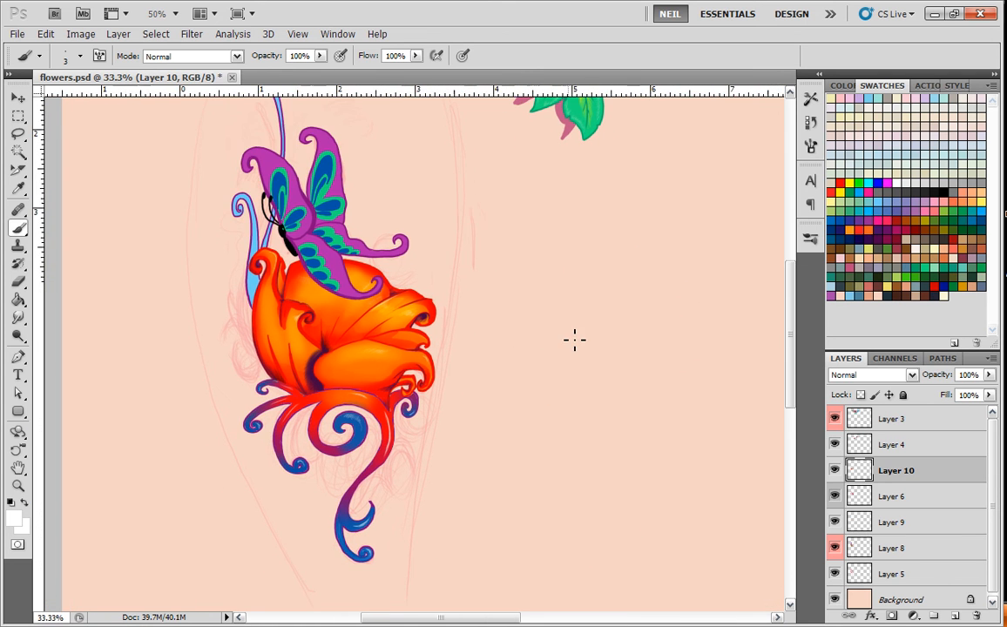
# Paint the base of the blue stems behind the flower's left petal red with a soft 74 px brush.
pyautogui.hotkey('ctrl', '+')
pyautogui.hotkey('ctrl', '+')
pyautogui.hotkey('ctrl', '+')
pyautogui.moveTo(307, 283); pyautogui.dragTo(432, 403)
pyautogui.moveTo(309, 201); pyautogui.dragTo(357, 370)
pyautogui.rightClick(366, 271)
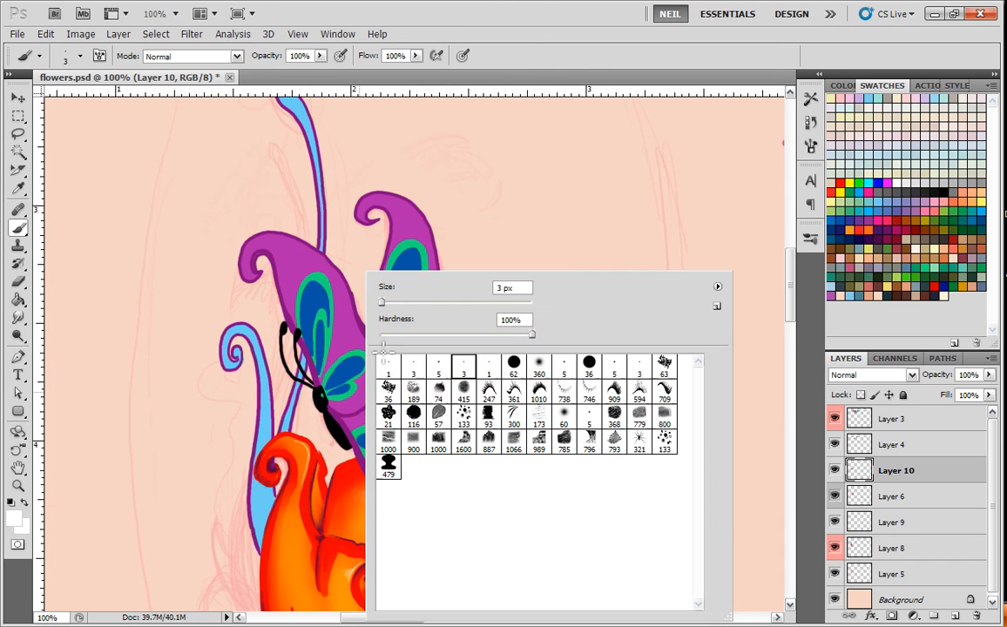
pyautogui.click(536, 368)
pyautogui.click(436, 303)
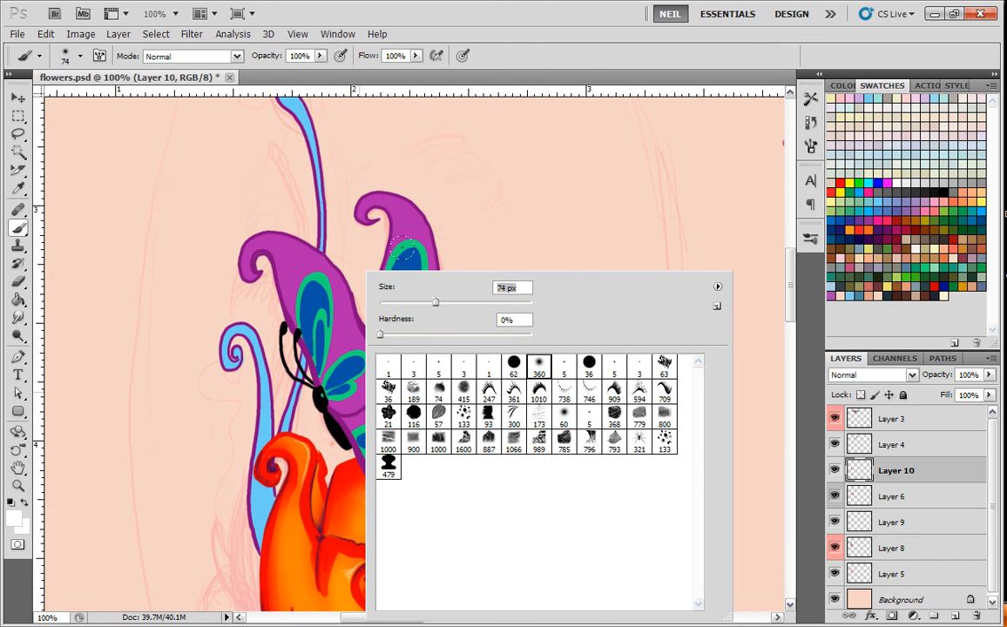
pyautogui.keyDown('alt'); pyautogui.click(318, 513); pyautogui.keyUp('alt')
pyautogui.moveTo(243, 521)
pyautogui.mouseDown()
pyautogui.moveTo(245, 438)
pyautogui.moveTo(248, 517)
pyautogui.moveTo(285, 358)
pyautogui.moveTo(249, 477)
pyautogui.moveTo(255, 495)
pyautogui.moveTo(312, 288)
pyautogui.moveTo(260, 387)
pyautogui.moveTo(264, 362)
pyautogui.mouseUp()
# Blend magenta into the middle of the stems behind the butterfly and medium blue into their upper ends.
pyautogui.click(900, 228)
pyautogui.moveTo(291, 401); pyautogui.dragTo(318, 146)
pyautogui.click(834, 220)
pyautogui.moveTo(432, 227); pyautogui.dragTo(456, 345)
pyautogui.moveTo(341, 298); pyautogui.dragTo(304, 203)
pyautogui.moveTo(263, 448)
pyautogui.mouseDown()
pyautogui.moveTo(255, 471)
pyautogui.moveTo(270, 475)
pyautogui.mouseUp()
pyautogui.moveTo(362, 405); pyautogui.dragTo(357, 305)
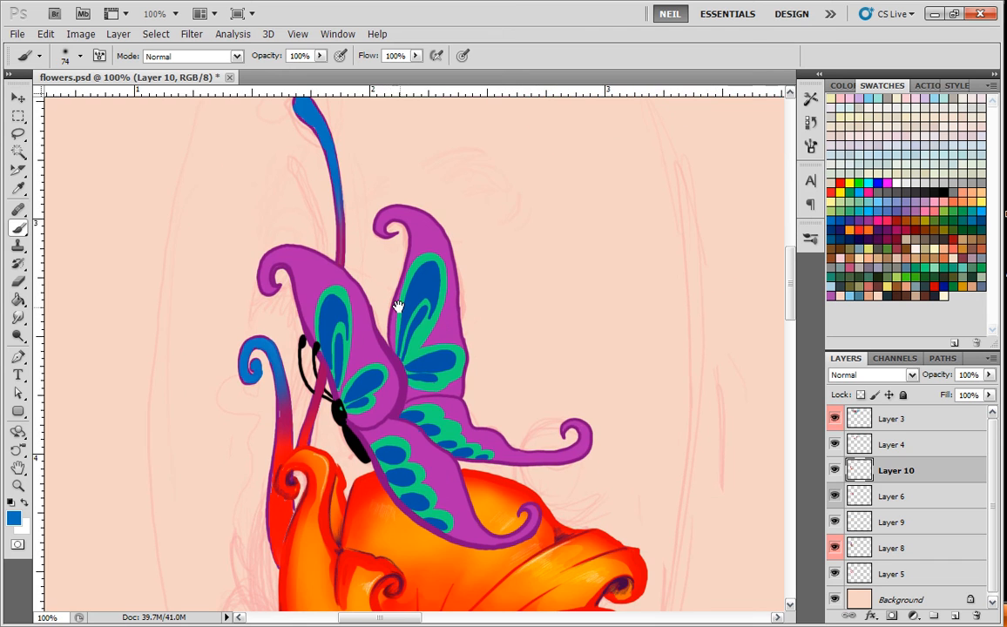
pyautogui.keyDown('alt'); pyautogui.click(287, 494); pyautogui.keyUp('alt')
# Add fine white highlights to the blue ends of the two upper stems with a hard 3 px brush.
pyautogui.click(898, 183)
pyautogui.moveTo(335, 357); pyautogui.dragTo(309, 441)
pyautogui.rightClick(353, 322)
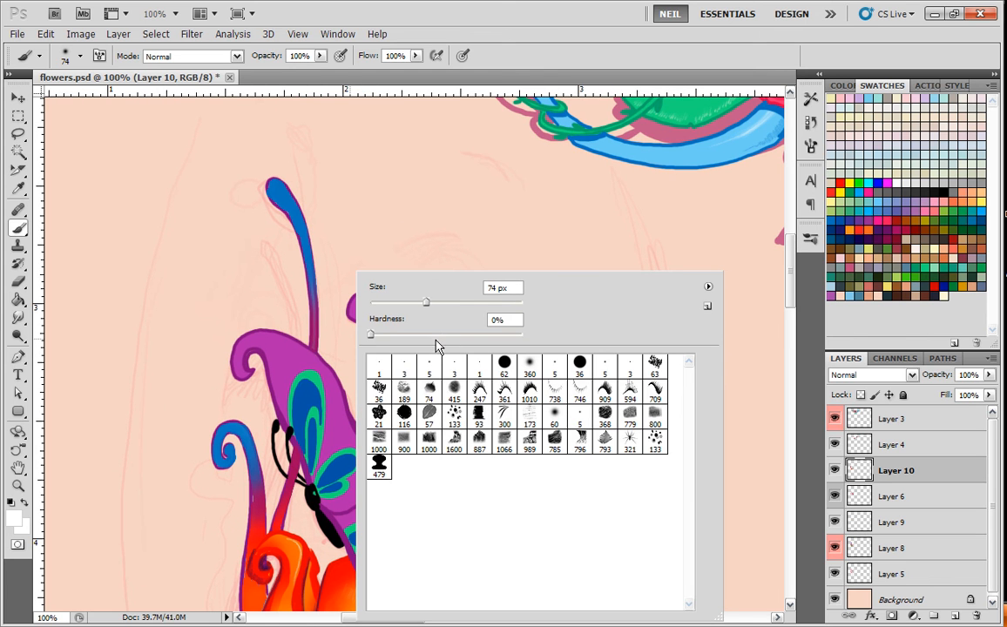
pyautogui.click(454, 365)
pyautogui.click(295, 190)
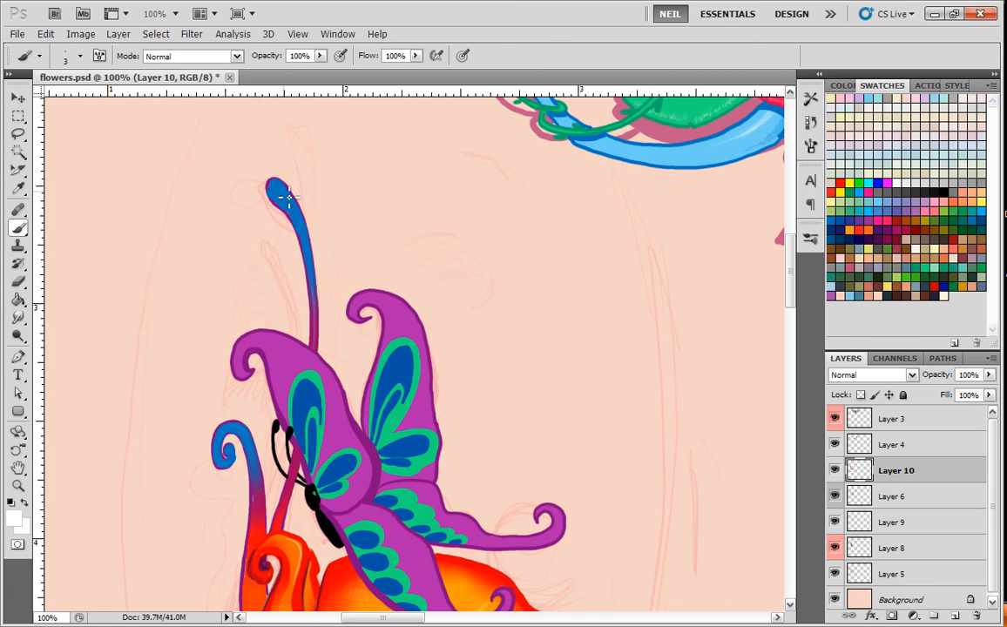
pyautogui.moveTo(232, 427)
pyautogui.mouseDown()
pyautogui.moveTo(248, 440)
pyautogui.moveTo(258, 485)
pyautogui.mouseUp()
# Save the flowers.psd document.
pyautogui.hotkey('ctrl', '-')
pyautogui.hotkey('ctrl', '-')
pyautogui.moveTo(595, 499); pyautogui.dragTo(509, 340)
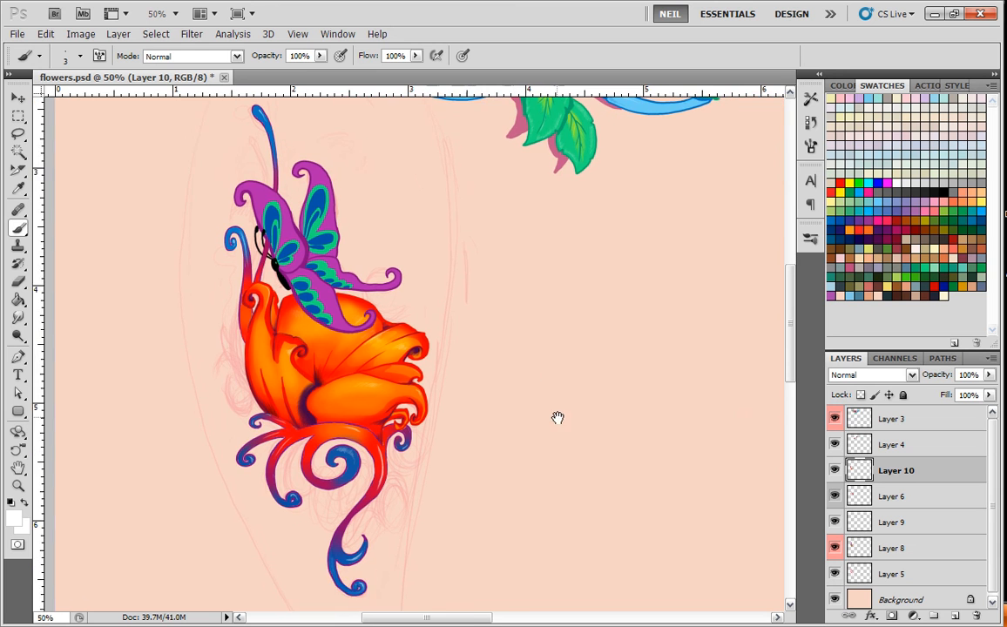
pyautogui.moveTo(560, 421); pyautogui.dragTo(563, 431)
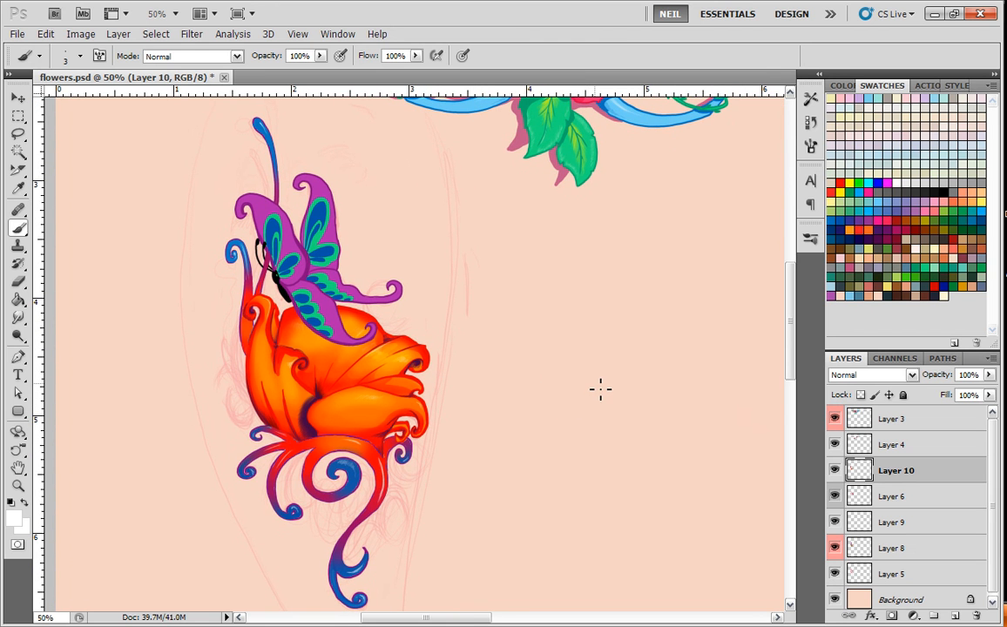
pyautogui.click(17, 34)
pyautogui.click(25, 205)
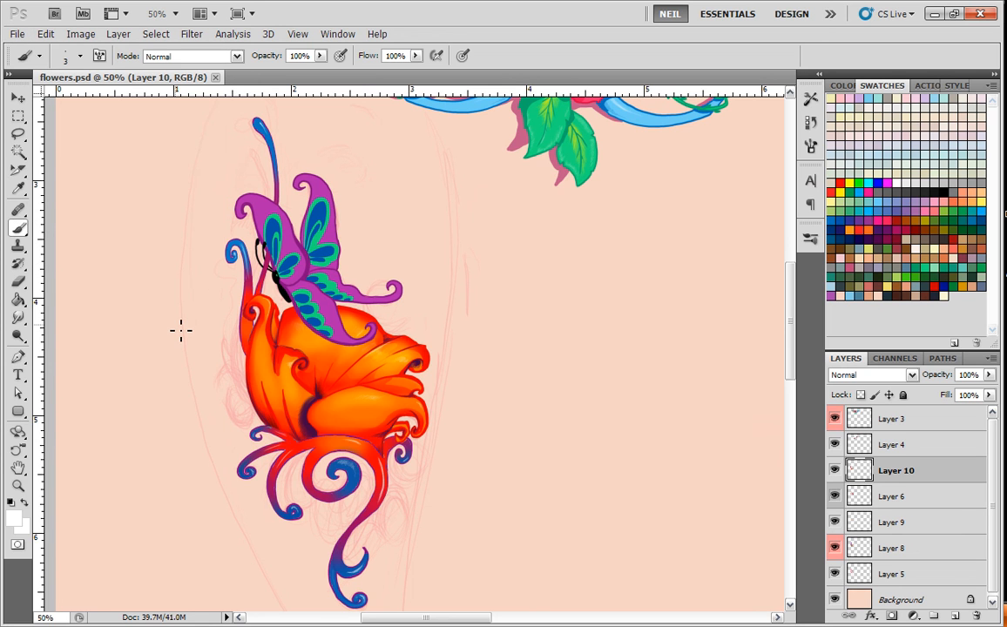